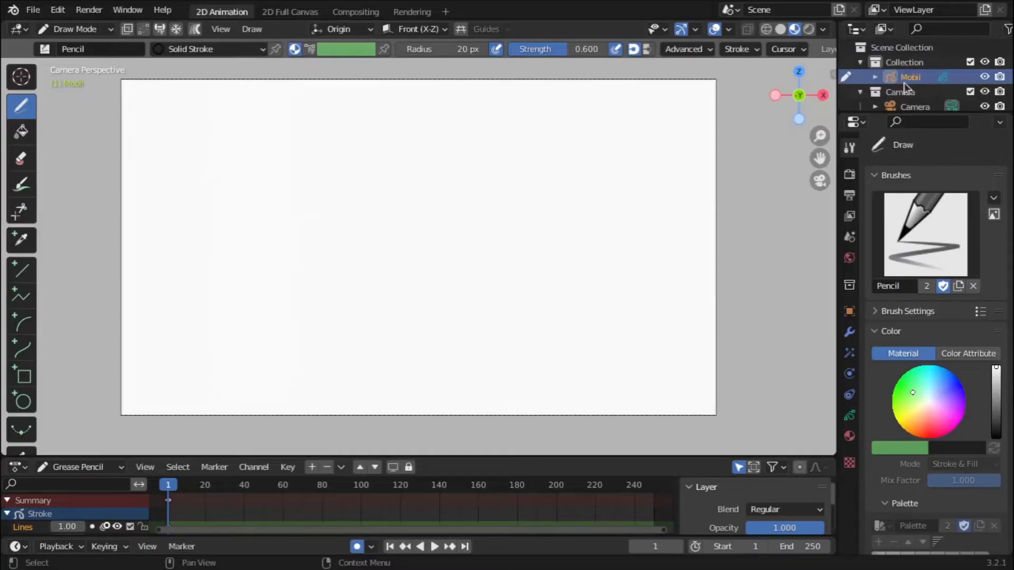
# Step: Select the Box tool and add a 'Badan Mobil' material with red fill
pyautogui.scroll(-3, 898, 159)
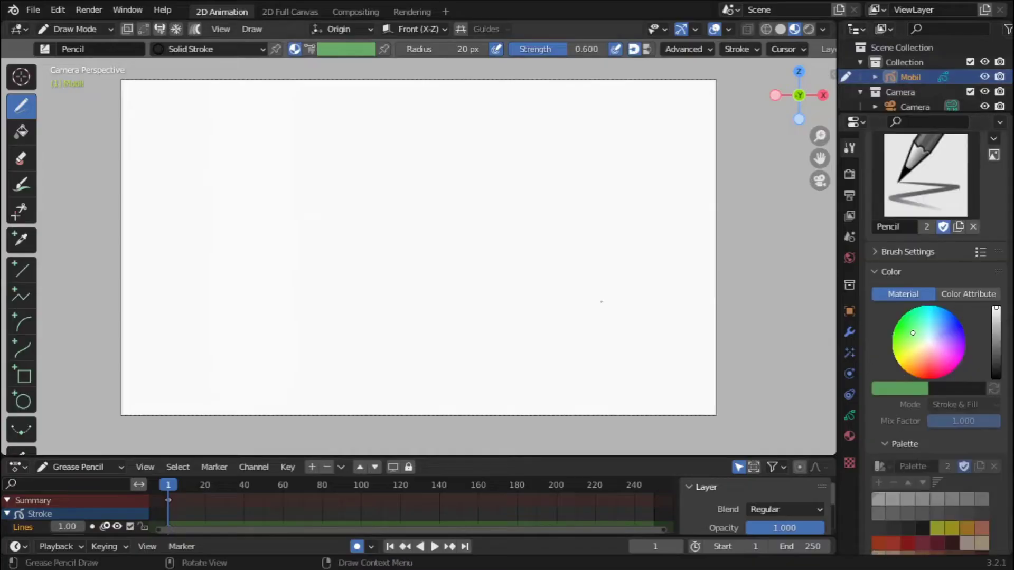
pyautogui.click(21, 376)
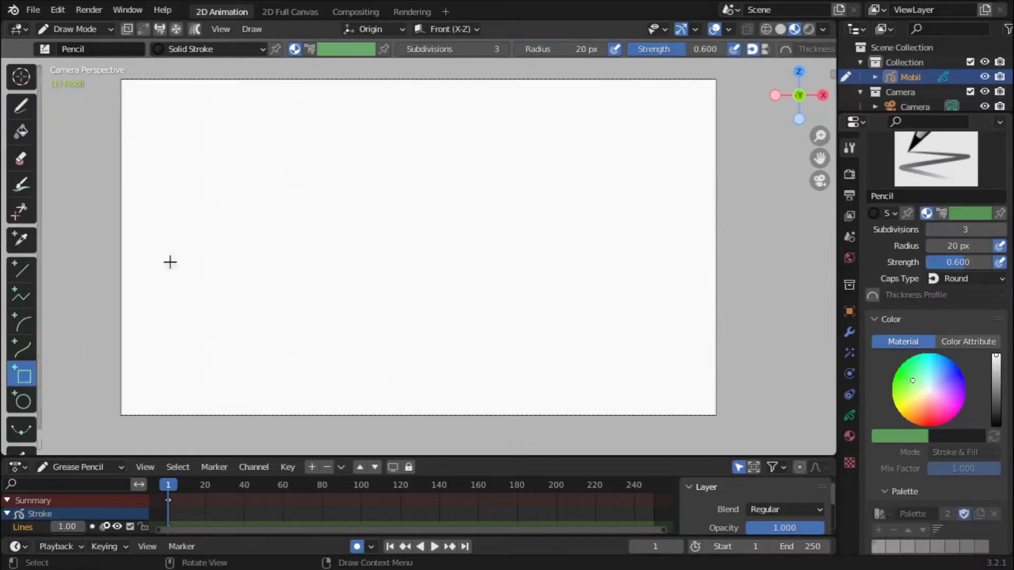
pyautogui.click(849, 435)
pyautogui.click(1000, 171)
pyautogui.click(905, 294)
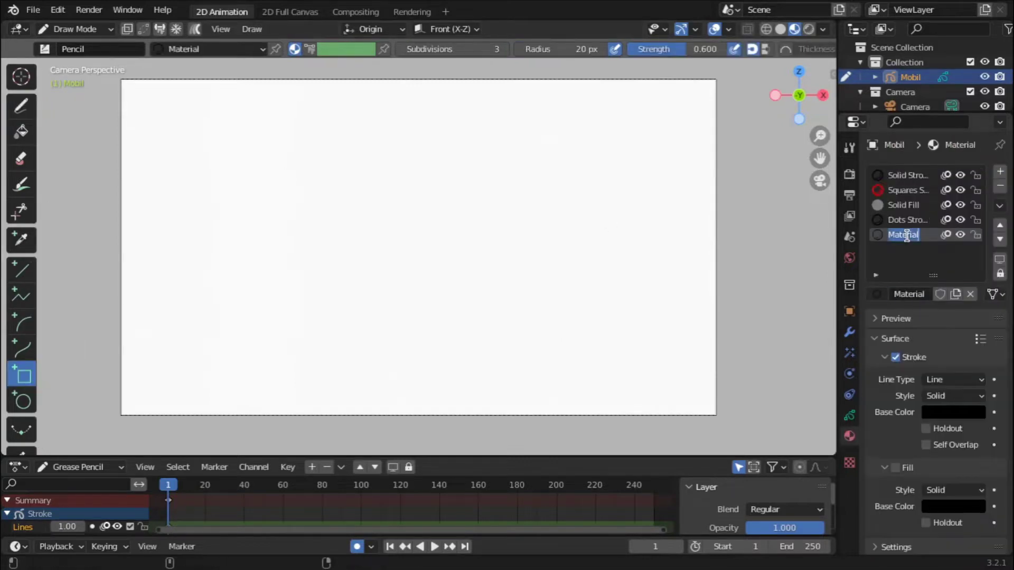
pyautogui.write('Badan Mobil')
pyautogui.press('Return')
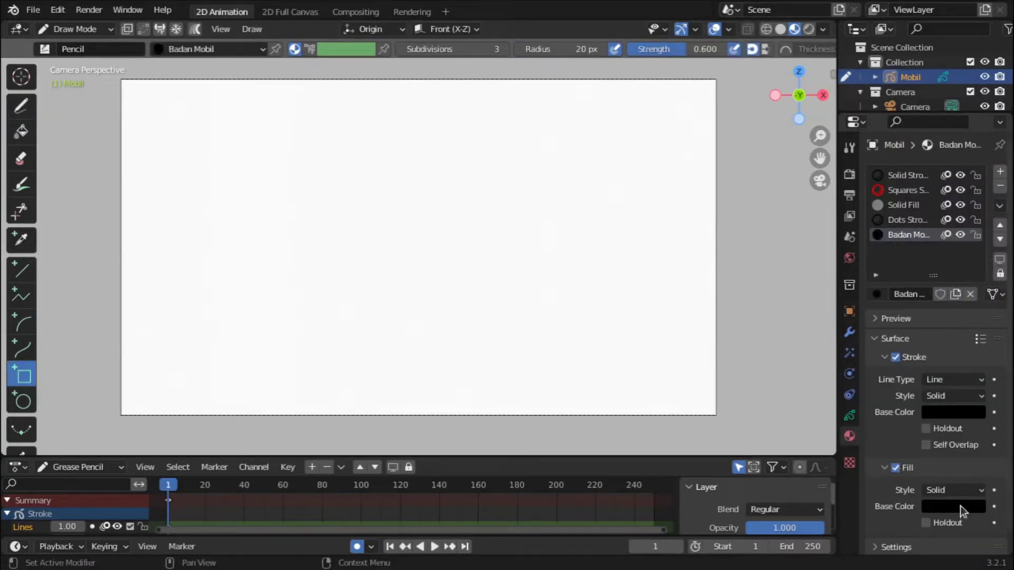
pyautogui.click(953, 506)
pyautogui.click(915, 400)
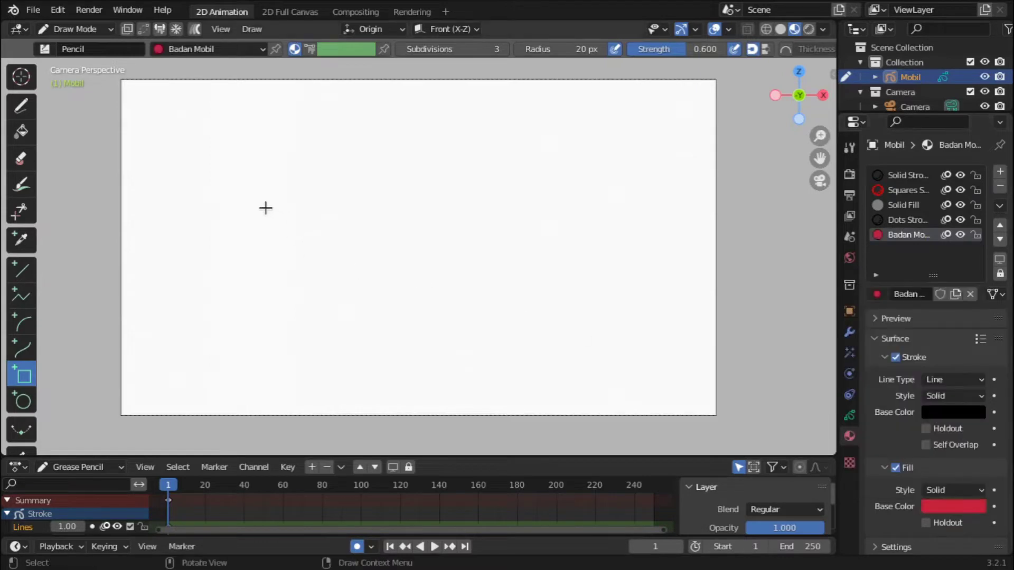
# Step: Undo a trial rectangle and remove the extra layer, widening the properties area
pyautogui.moveTo(266, 207); pyautogui.dragTo(509, 328)
pyautogui.hotkey('ctrl', 'z')
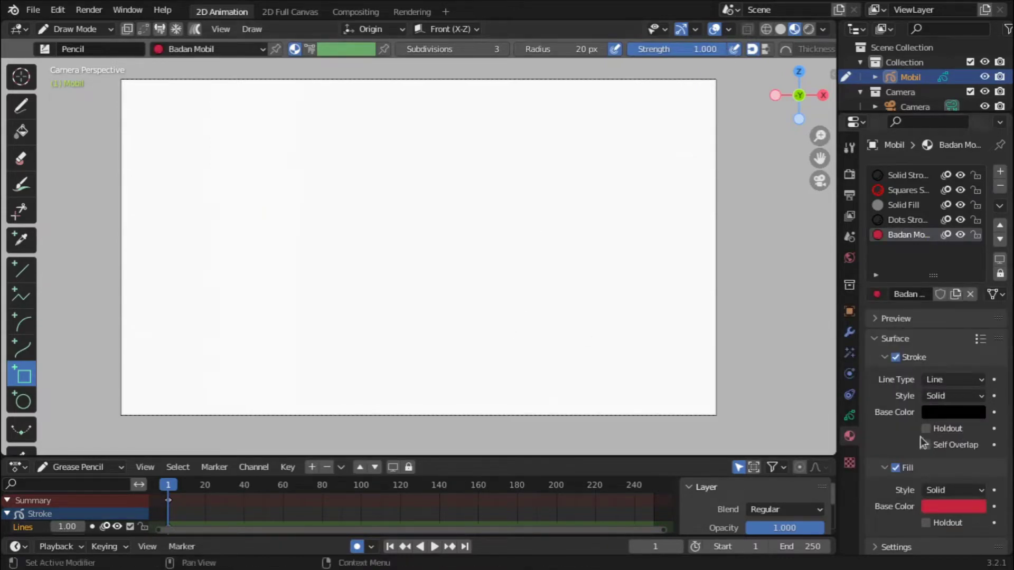
pyautogui.click(849, 415)
pyautogui.click(903, 236)
pyautogui.click(1000, 232)
pyautogui.moveTo(839, 238); pyautogui.dragTo(786, 237)
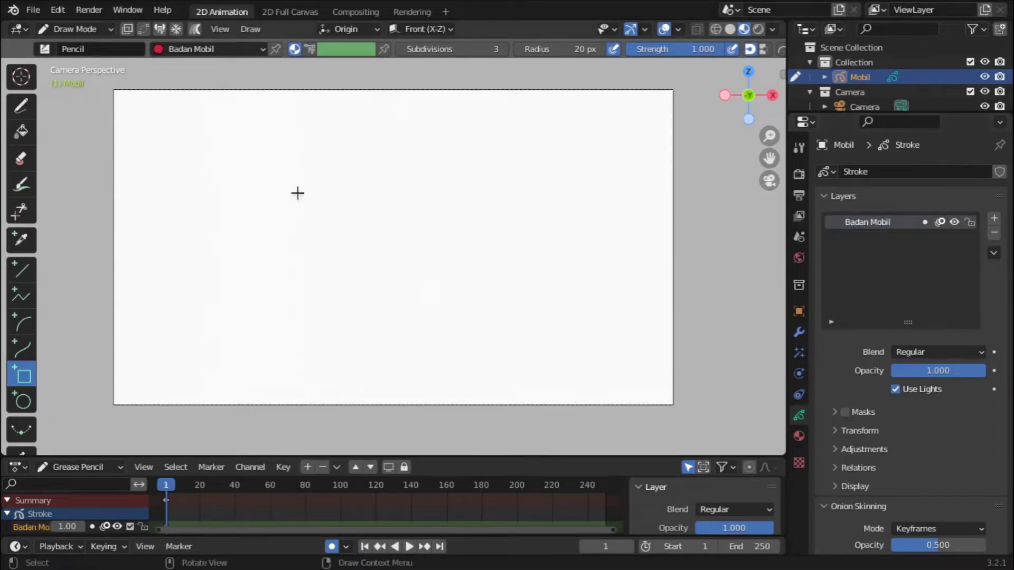
# Step: Draw the upper red body rectangle and a wider one beneath, then add a new layer
pyautogui.moveTo(306, 153); pyautogui.dragTo(502, 260)
pyautogui.press('Return')
pyautogui.scroll(1, 475, 269)
pyautogui.moveTo(267, 223)
pyautogui.mouseDown()
pyautogui.moveTo(551, 283)
pyautogui.moveTo(542, 292)
pyautogui.moveTo(552, 296)
pyautogui.mouseUp()
pyautogui.press('Return')
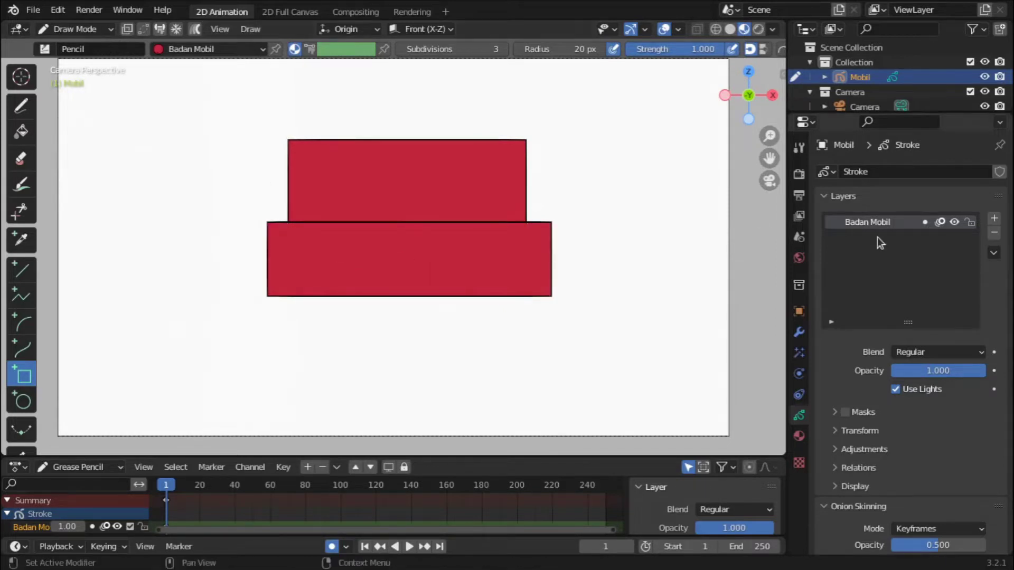
pyautogui.click(994, 218)
pyautogui.write('Jendela')
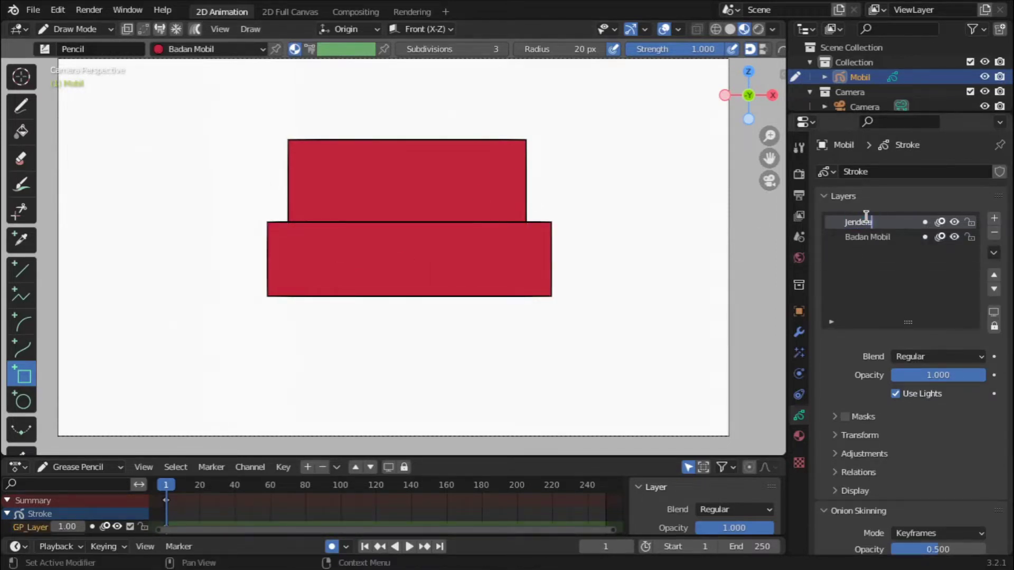
# Step: Name the layer Jendela and draw a pale green window with a new Jendela material
pyautogui.press('Return')
pyautogui.scroll(2, 505, 205)
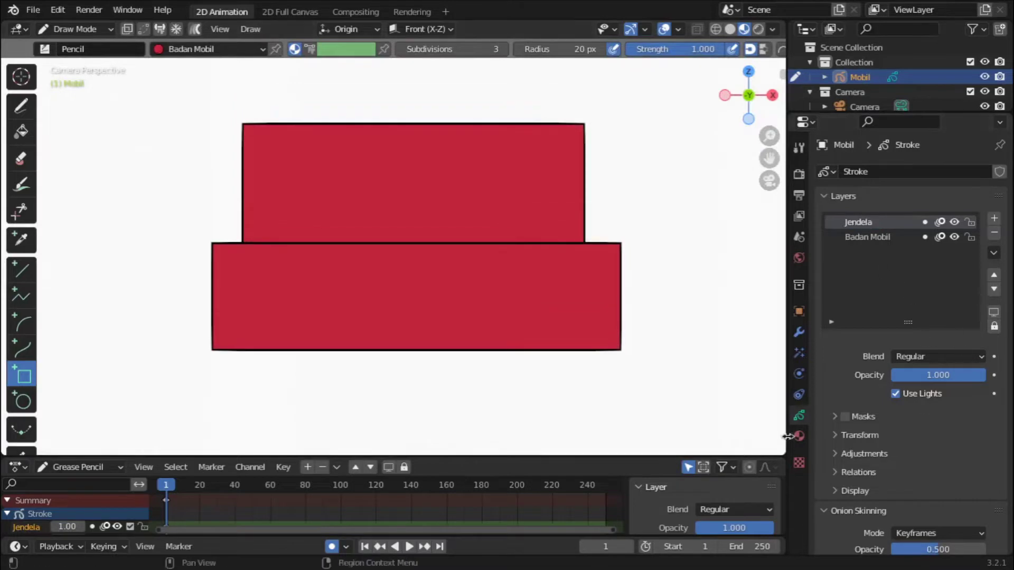
pyautogui.click(799, 436)
pyautogui.click(826, 292)
pyautogui.click(806, 311)
pyautogui.write('Jendela')
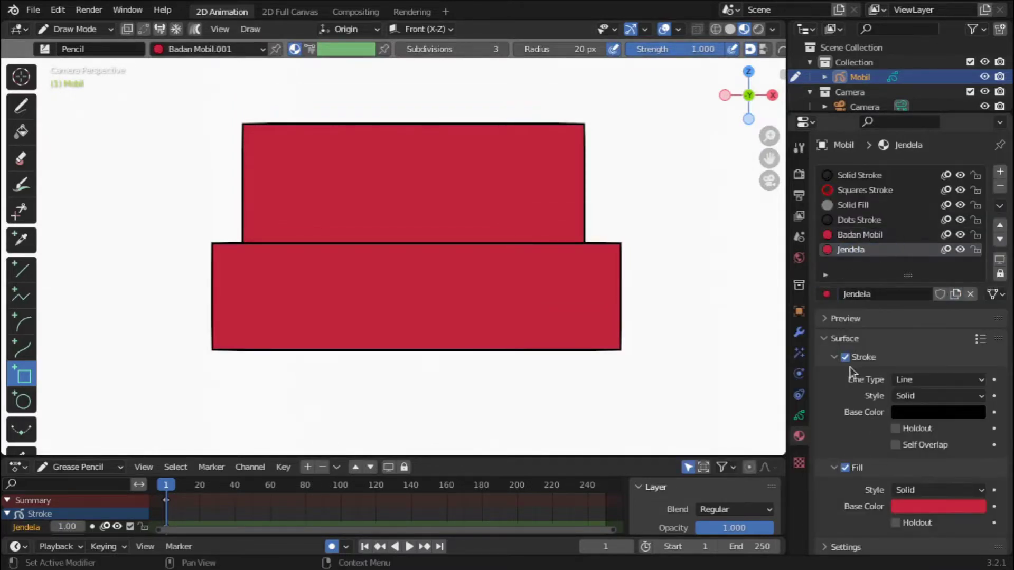
pyautogui.click(940, 507)
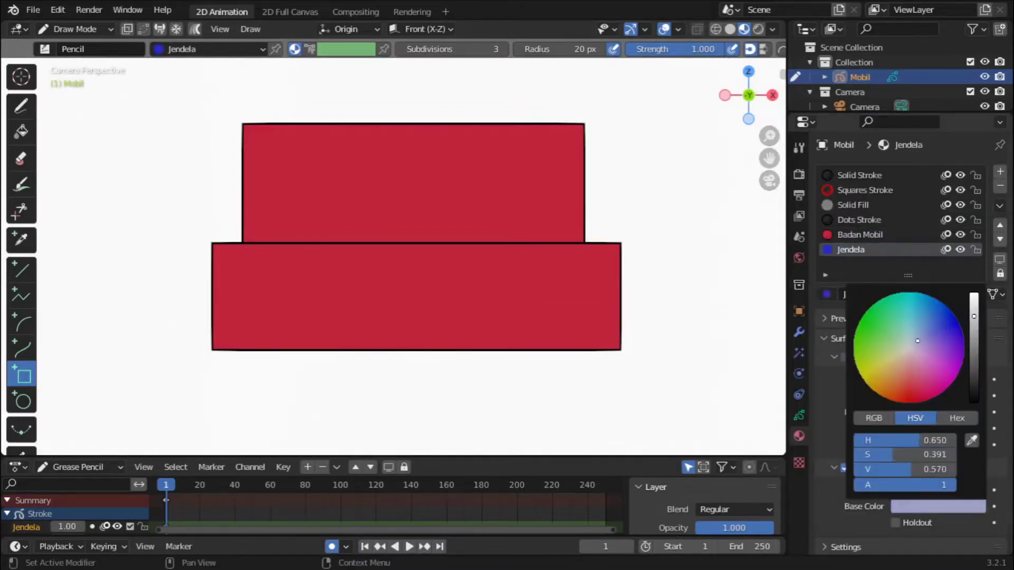
pyautogui.moveTo(264, 152); pyautogui.dragTo(566, 264)
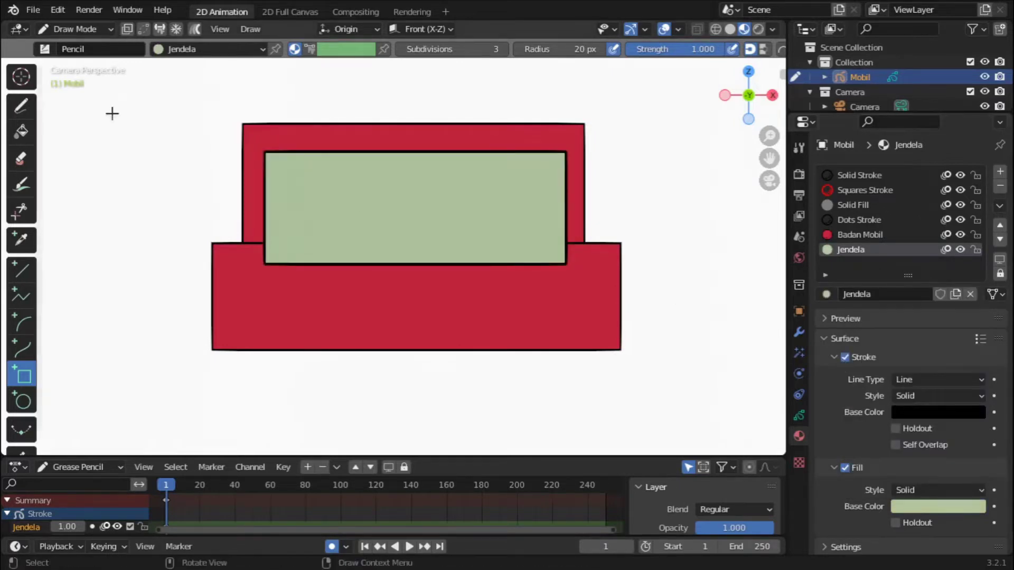
# Step: In Edit Mode, raise the window and shift the whole car drawing left
pyautogui.click(74, 29)
pyautogui.click(74, 59)
pyautogui.press('g')
pyautogui.press('z')
pyautogui.click(432, 168)
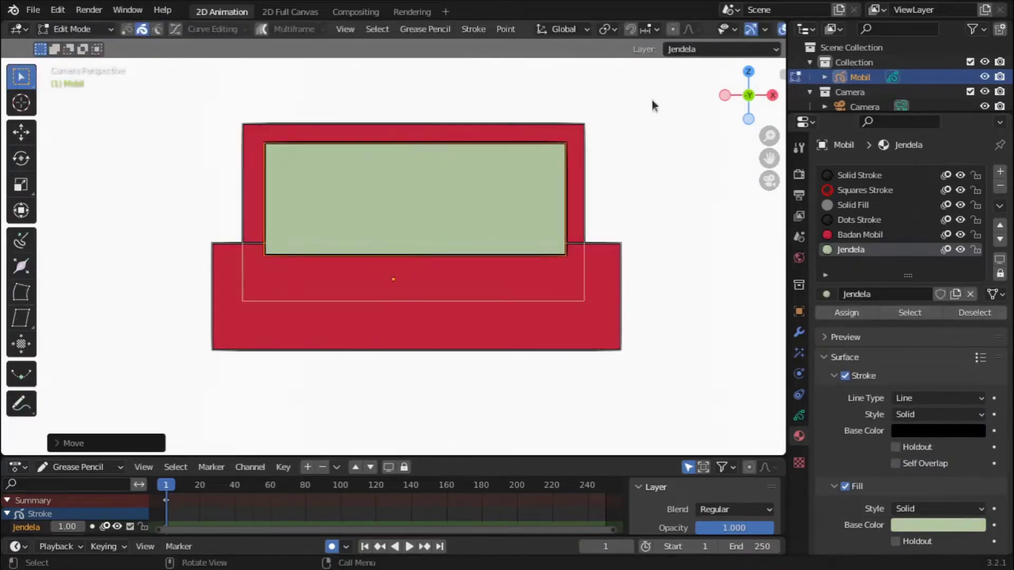
pyautogui.click(246, 350)
pyautogui.hotkey('shift', 's')
pyautogui.click(211, 286)
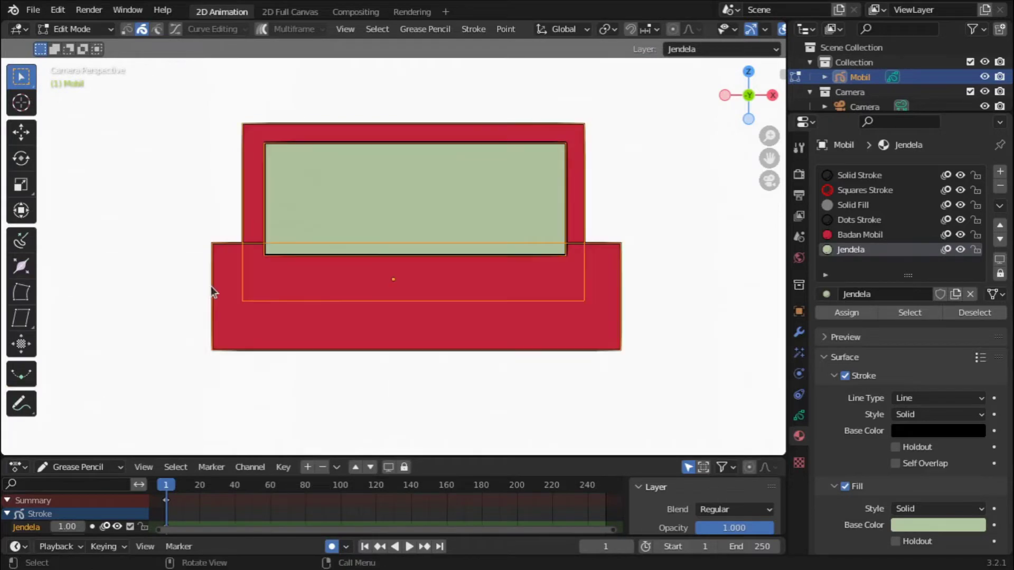
pyautogui.press('g')
pyautogui.press('x')
pyautogui.click(639, 296)
# Step: Nudge the lower red body slightly left and flatten it vertically
pyautogui.press('Tab')
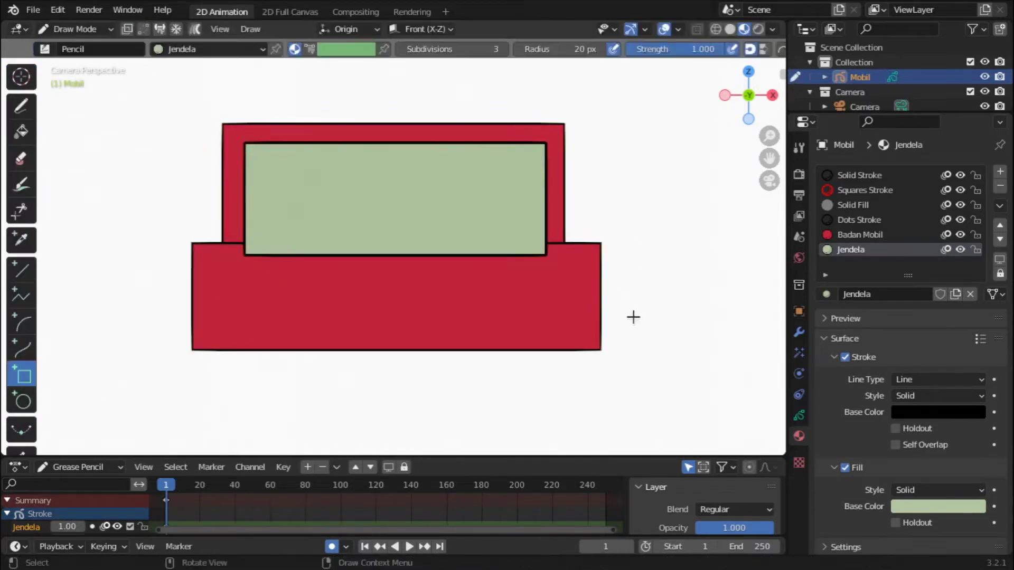
pyautogui.press('Tab')
pyautogui.press('g')
pyautogui.press('z')
pyautogui.press('x')
pyautogui.click(617, 272)
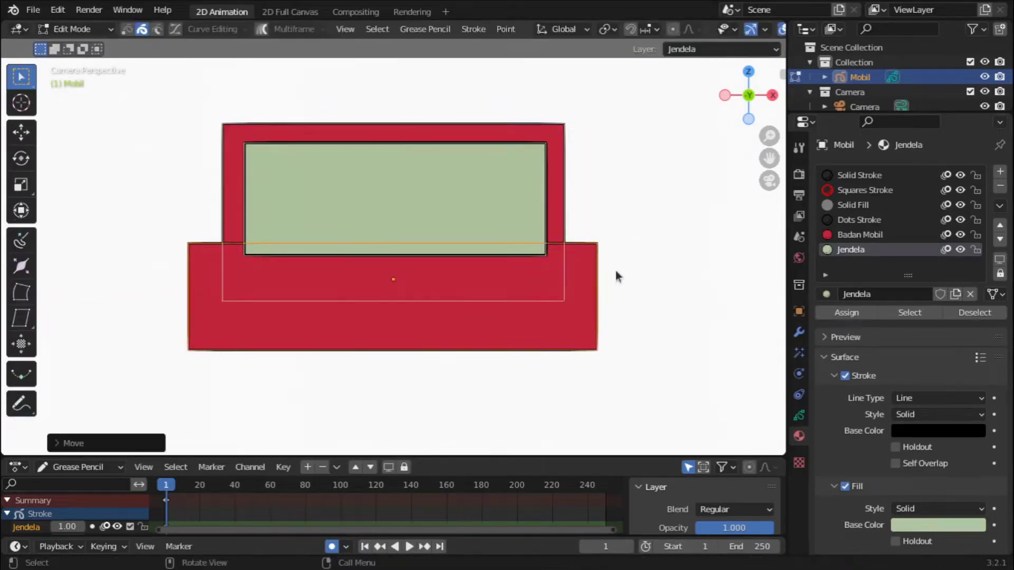
pyautogui.press('s')
pyautogui.press('z')
pyautogui.click(599, 275)
# Step: Add a Roda layer at the bottom with a new dark-filled Roda material
pyautogui.press('Tab')
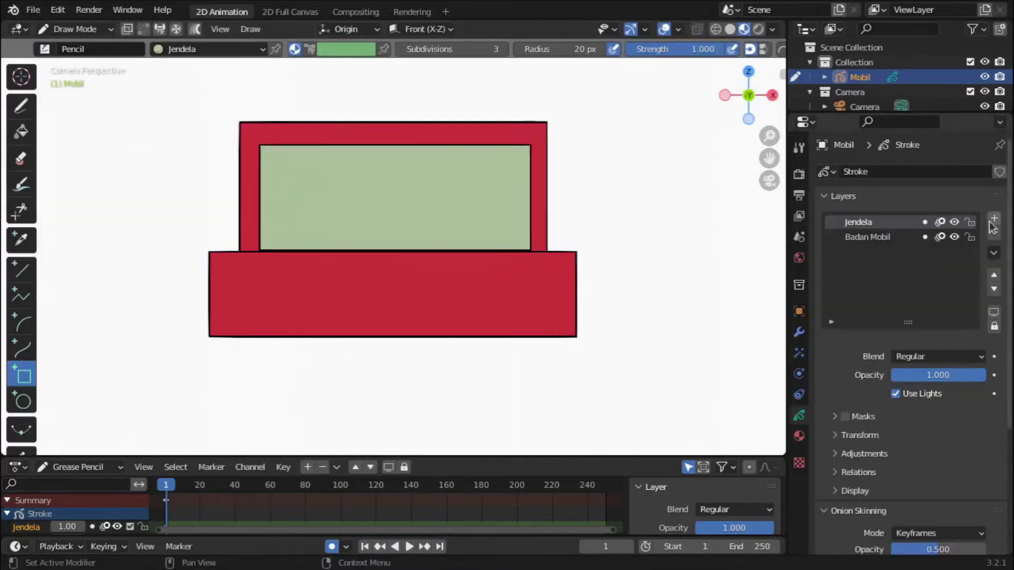
pyautogui.click(994, 218)
pyautogui.click(994, 289)
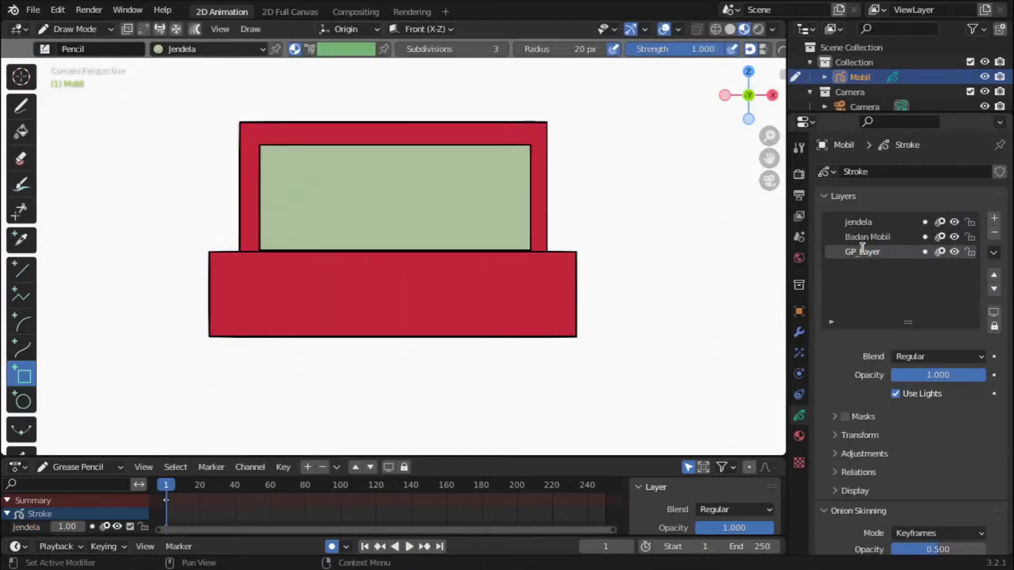
pyautogui.click(799, 437)
pyautogui.click(1000, 171)
pyautogui.click(918, 296)
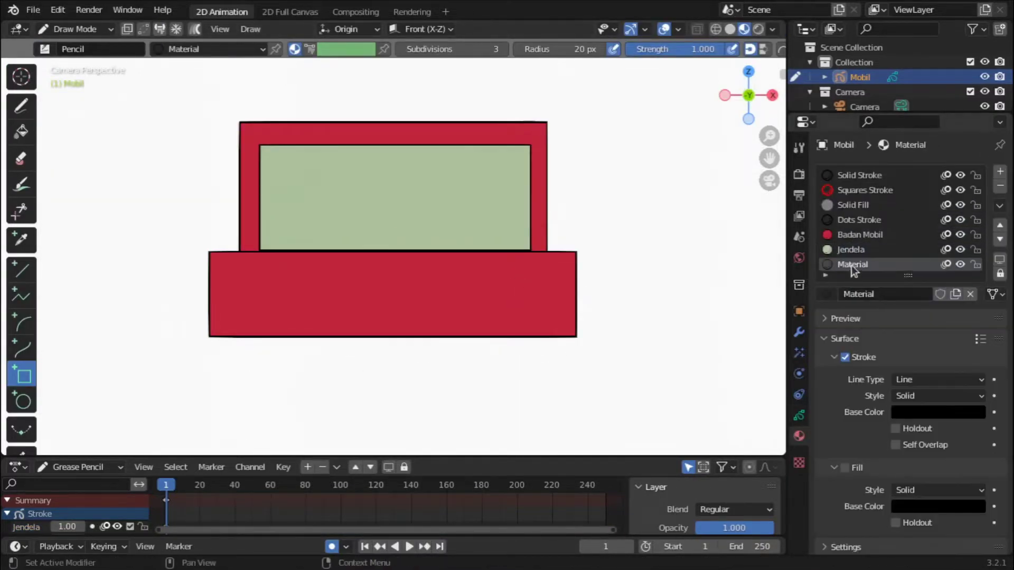
pyautogui.click(845, 468)
pyautogui.click(938, 506)
pyautogui.click(916, 335)
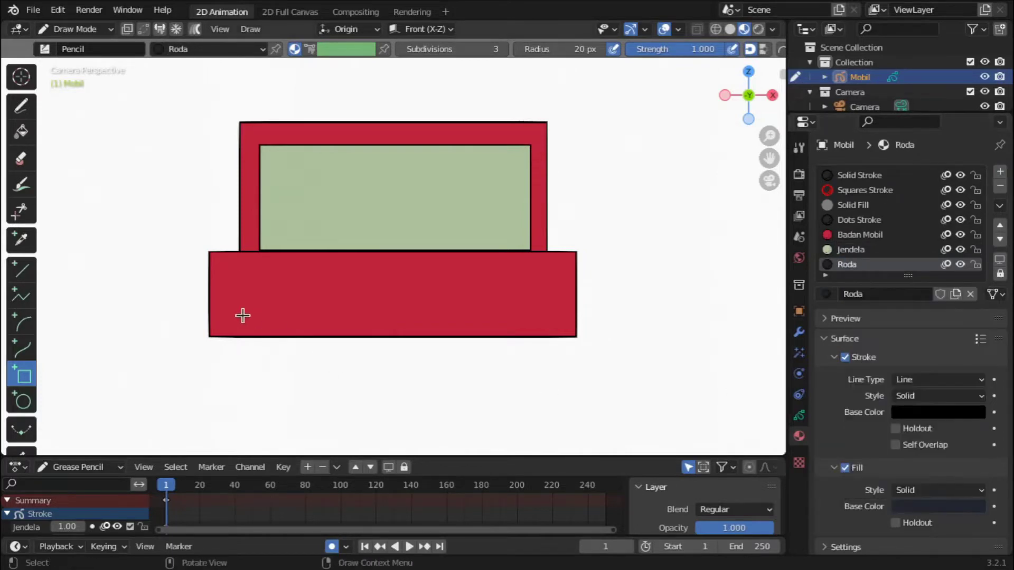
# Step: Draw the left wheel below the body and duplicate it to the right
pyautogui.moveTo(242, 337); pyautogui.dragTo(300, 387)
pyautogui.press('Return')
pyautogui.press('Tab')
pyautogui.hotkey('shift', 'd')
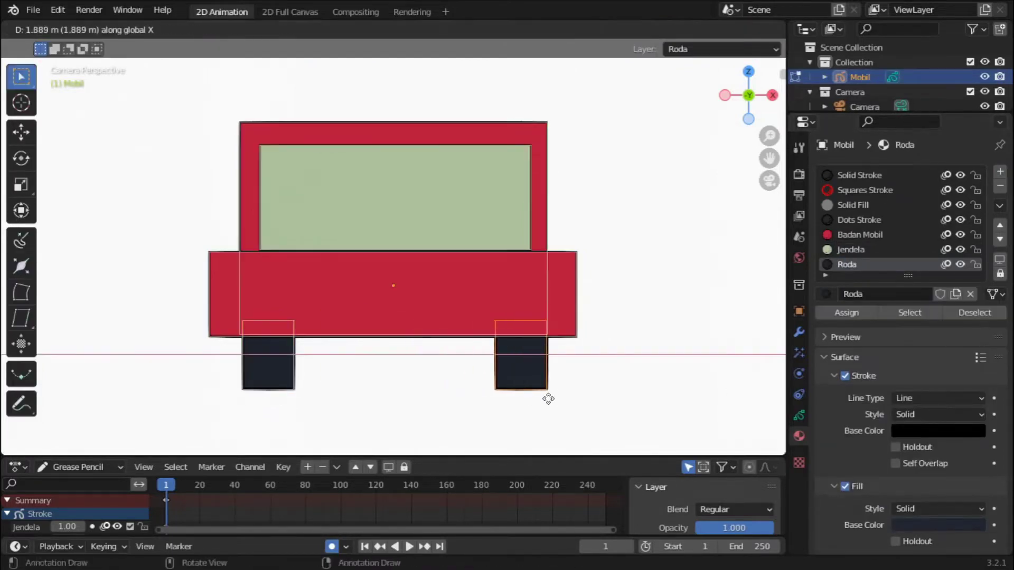
pyautogui.click(549, 403)
pyautogui.press('Tab')
# Step: Create a Lampu material with a bright yellow fill
pyautogui.click(852, 264)
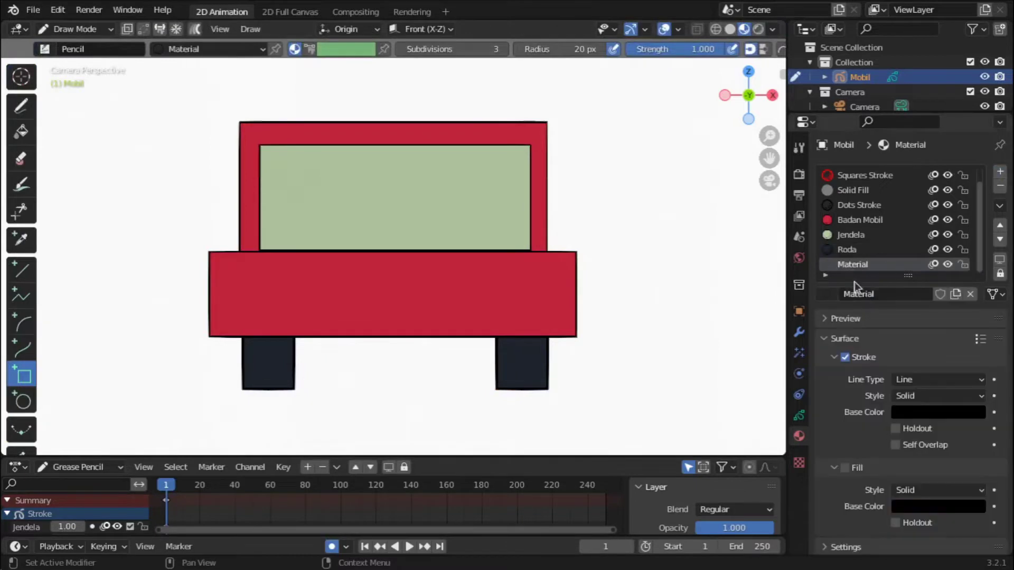
pyautogui.click(845, 468)
pyautogui.click(938, 506)
pyautogui.moveTo(975, 369); pyautogui.dragTo(976, 304)
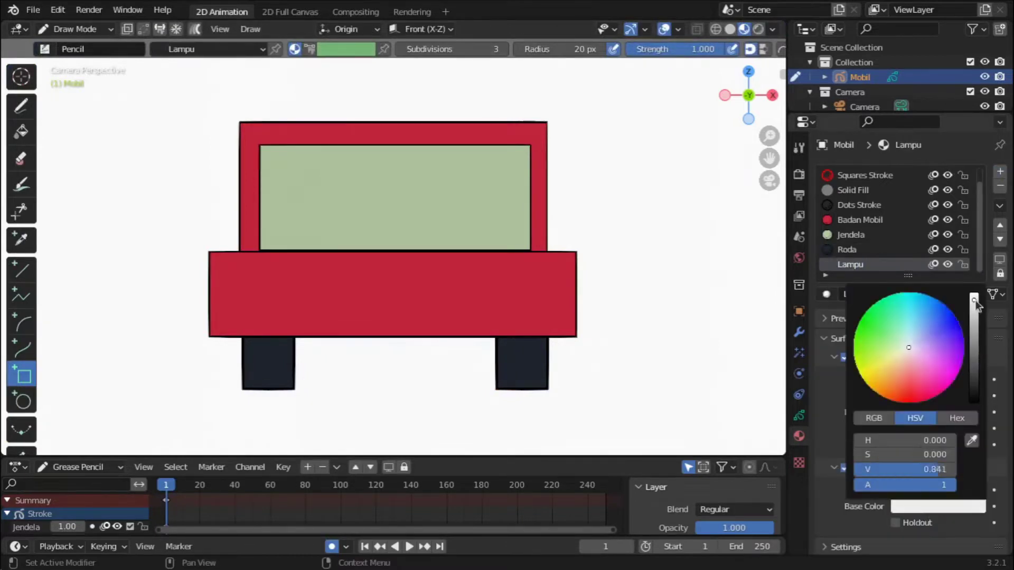
pyautogui.click(799, 415)
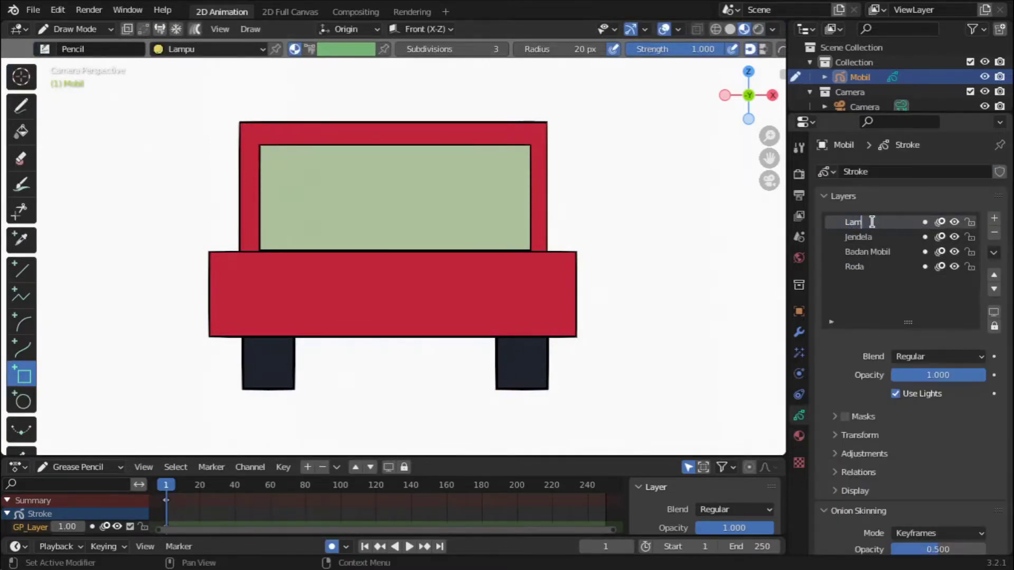
# Step: Draw a yellow headlight on the body's right and copy it to the left
pyautogui.moveTo(484, 274); pyautogui.dragTo(544, 321)
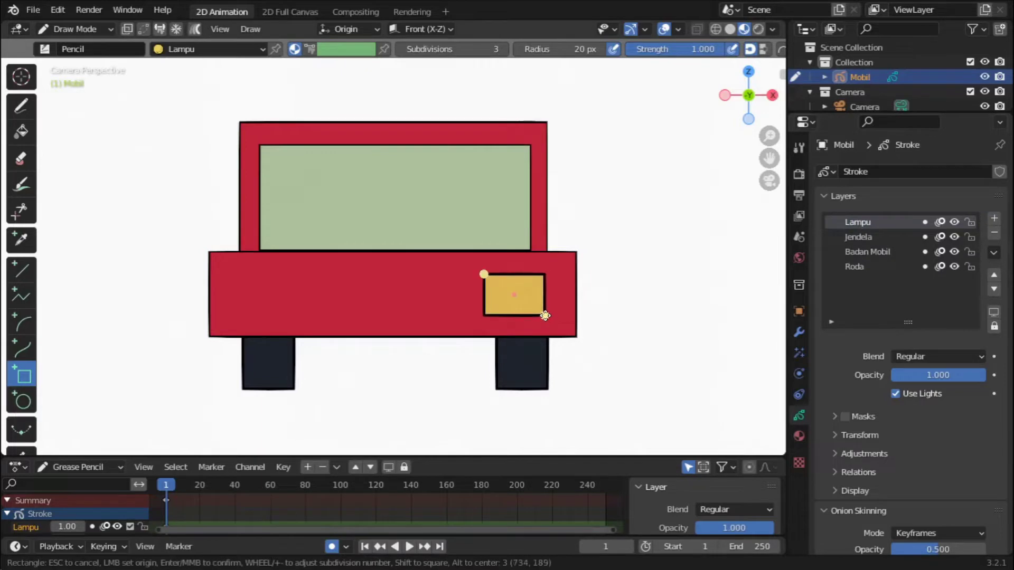
pyautogui.press('Return')
pyautogui.press('Tab')
pyautogui.hotkey('shift', 'd')
pyautogui.press('x')
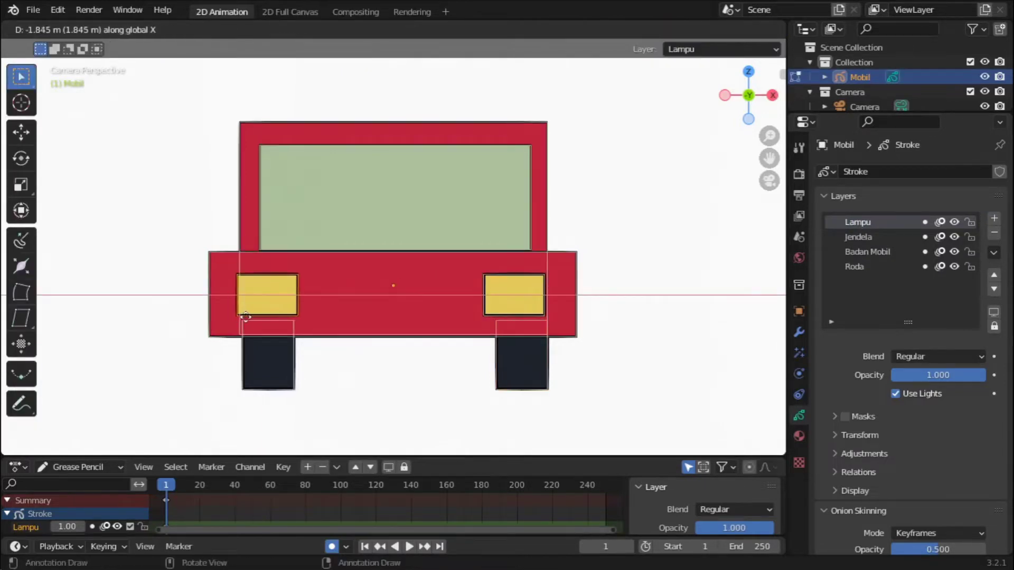
pyautogui.click(245, 316)
# Step: Make the green window narrower and shorter, then return to Draw Mode
pyautogui.press('s')
pyautogui.press('x')
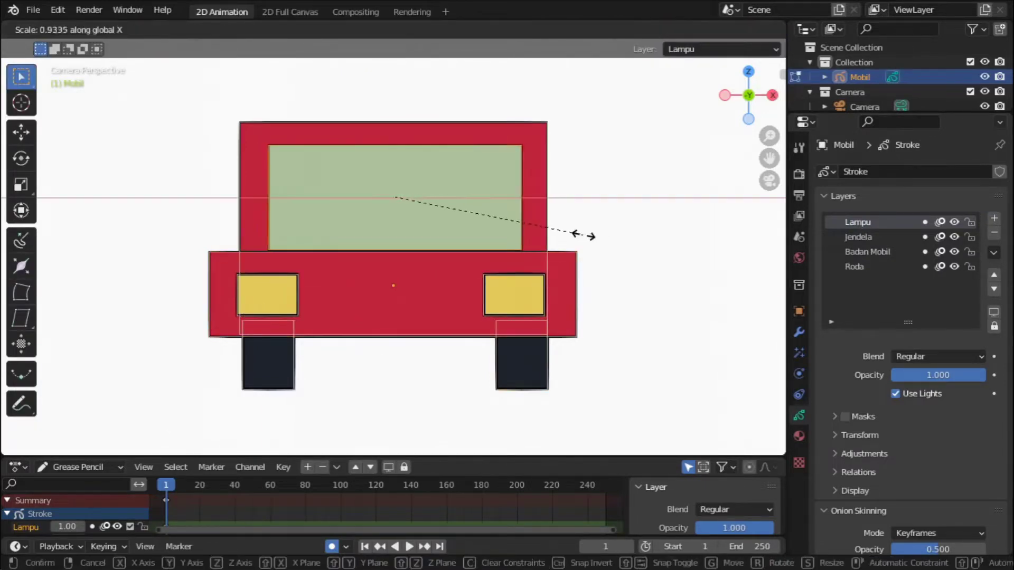
pyautogui.click(576, 233)
pyautogui.press('s')
pyautogui.press('y')
pyautogui.click(545, 239)
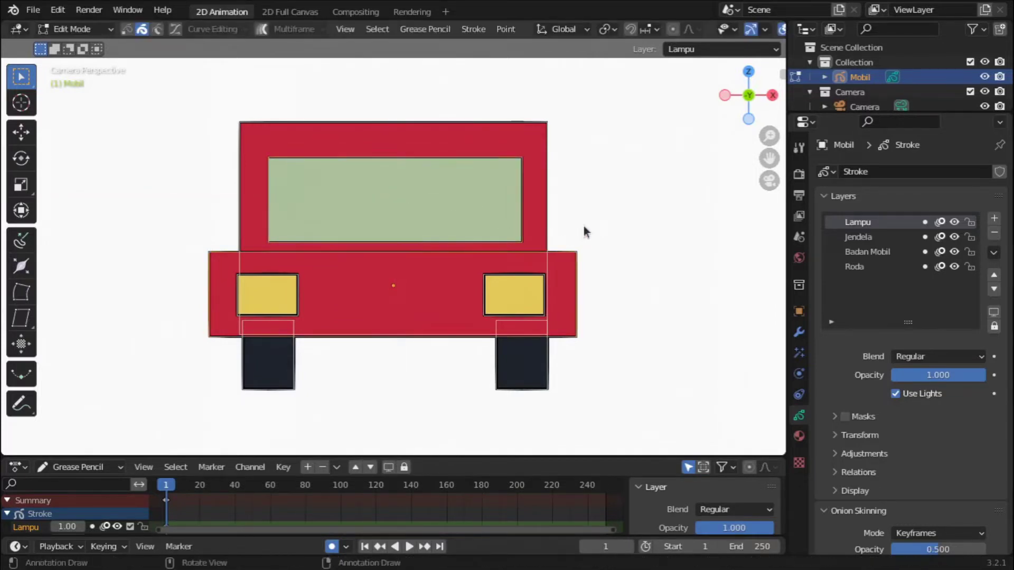
pyautogui.press('Tab')
pyautogui.scroll(1, 515, 198)
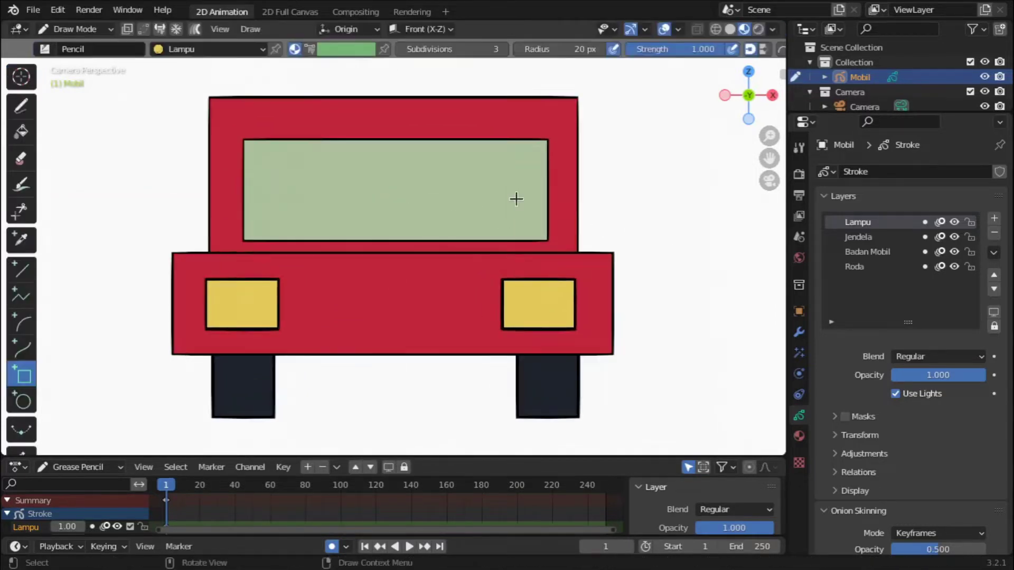
# Step: Draw a red Badan Mobil side mirror on the right and mirror a copy (S X -1) to the left
pyautogui.click(799, 436)
pyautogui.click(860, 220)
pyautogui.moveTo(572, 183); pyautogui.dragTo(592, 231)
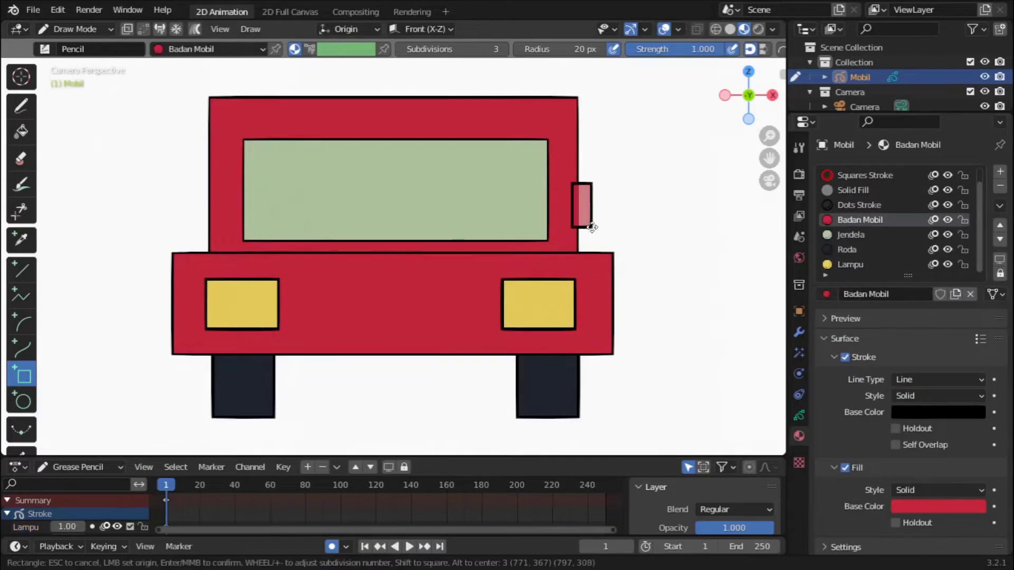
pyautogui.press('Tab')
pyautogui.hotkey('shift', 'd')
pyautogui.press('s')
pyautogui.press('x')
pyautogui.press('-')
pyautogui.press('1')
pyautogui.press('Return')
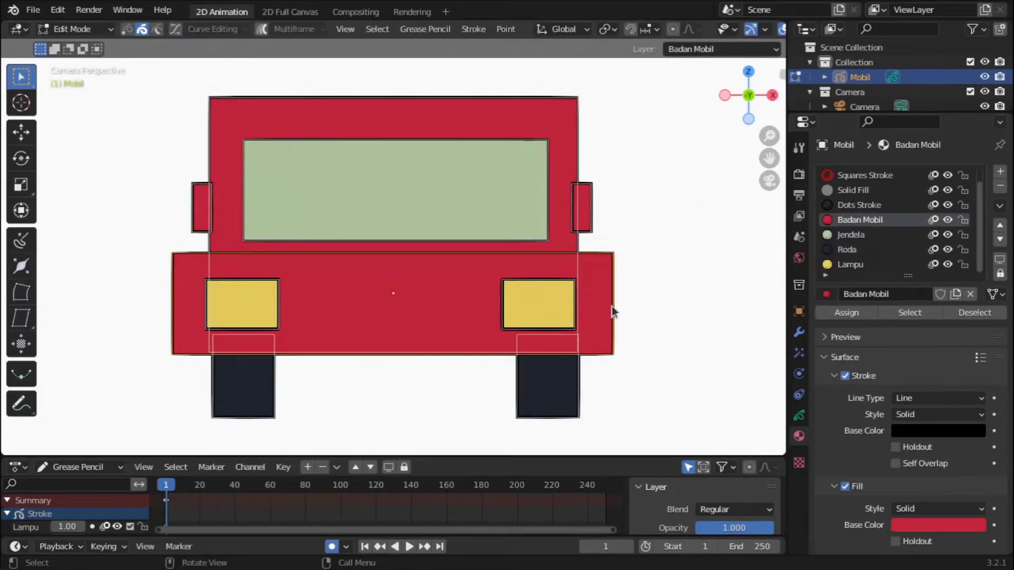
# Step: Narrow the lower red body and both wheels along X
pyautogui.press('s')
pyautogui.press('x')
pyautogui.click(622, 323)
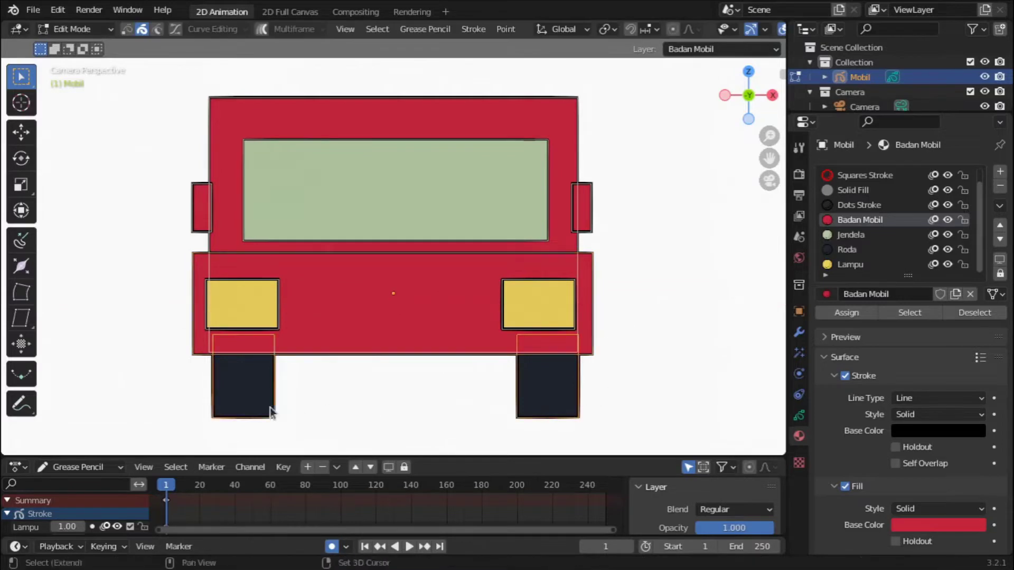
pyautogui.press('s')
pyautogui.press('x')
pyautogui.click(541, 333)
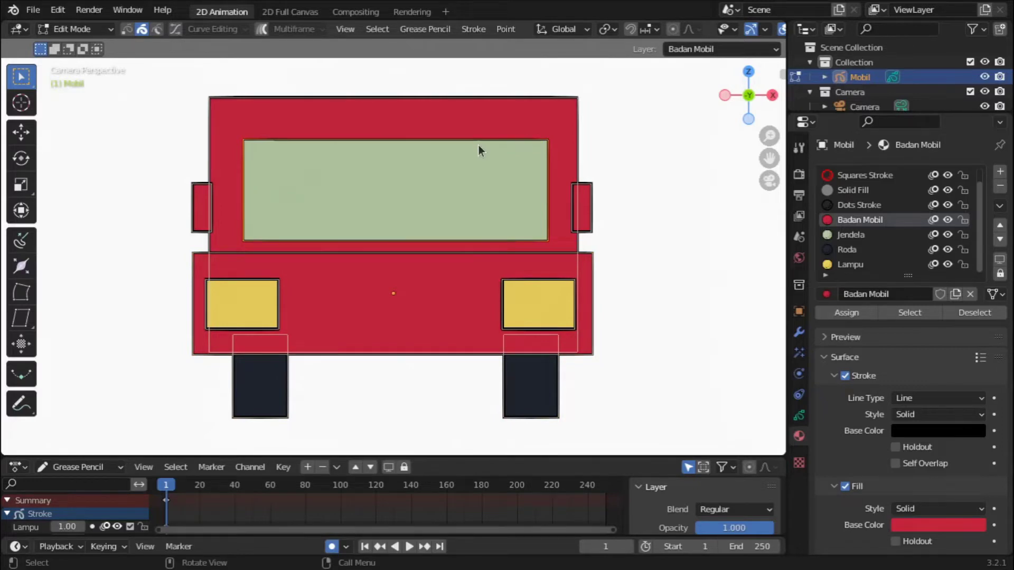
# Step: Narrow the headlights and shift them sideways to match the body
pyautogui.press('s')
pyautogui.press('x')
pyautogui.click(611, 318)
pyautogui.press('g')
pyautogui.press('y')
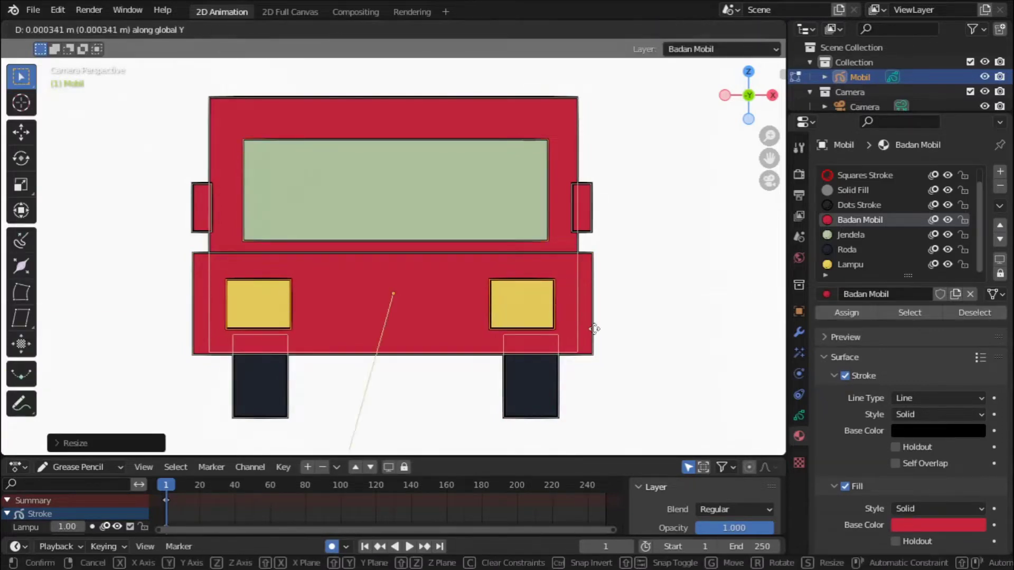
pyautogui.press('x')
pyautogui.click(632, 333)
pyautogui.press('Tab')
# Step: From camera view, try resizing the selected strokes vertically, then undo the change
pyautogui.press('Home')
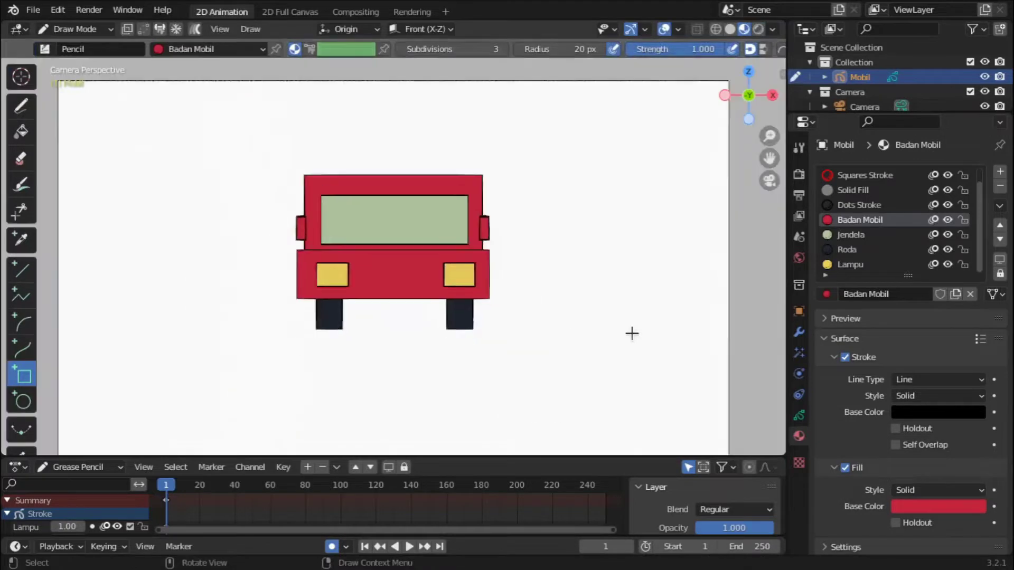
pyautogui.press('Tab')
pyautogui.scroll(5, 632, 333)
pyautogui.moveTo(594, 262); pyautogui.dragTo(186, 297)
pyautogui.press('s')
pyautogui.press('x')
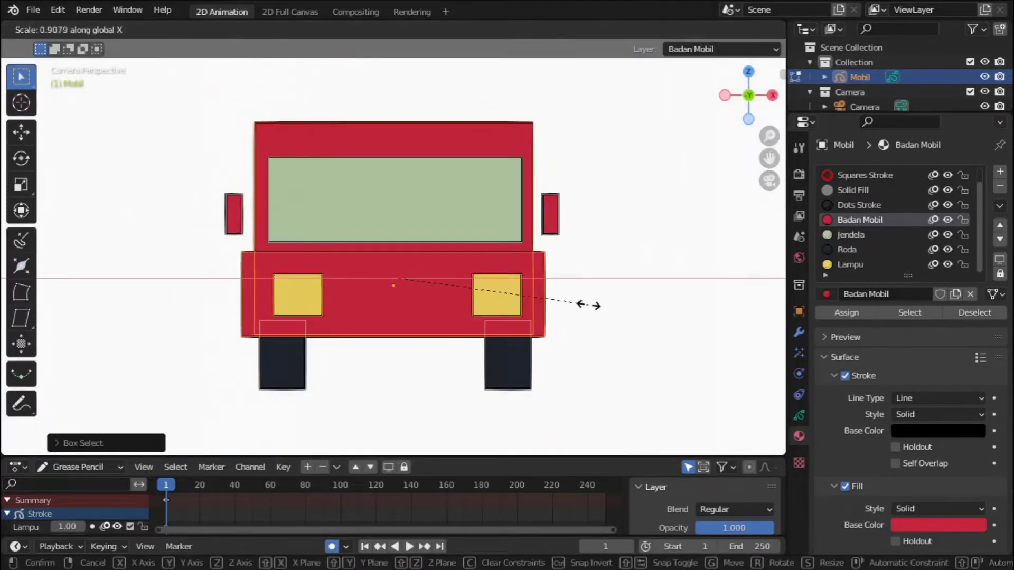
pyautogui.press('Escape')
pyautogui.press('s')
pyautogui.press('z')
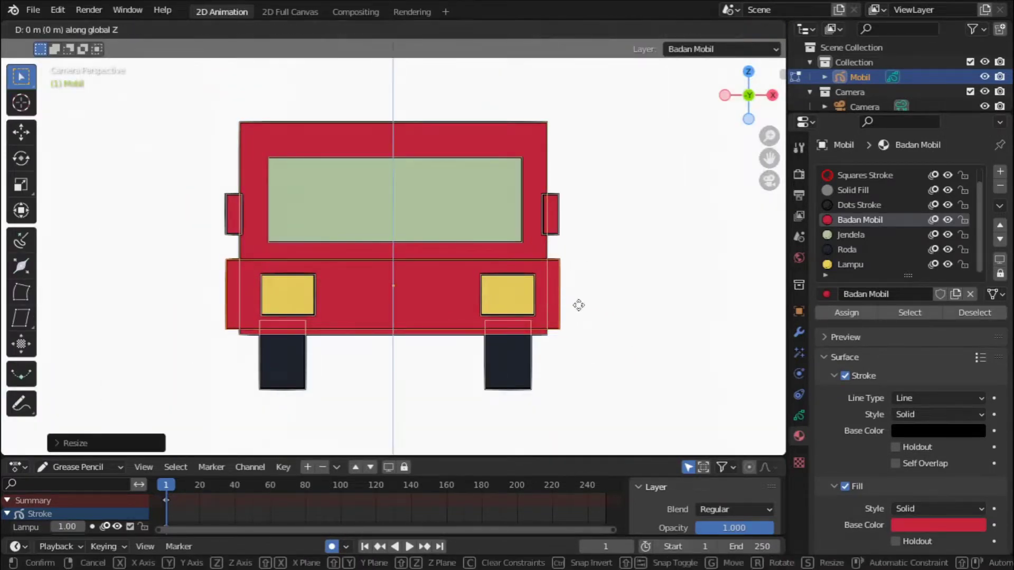
pyautogui.click(577, 311)
pyautogui.hotkey('ctrl', 'z')
pyautogui.press('Tab')
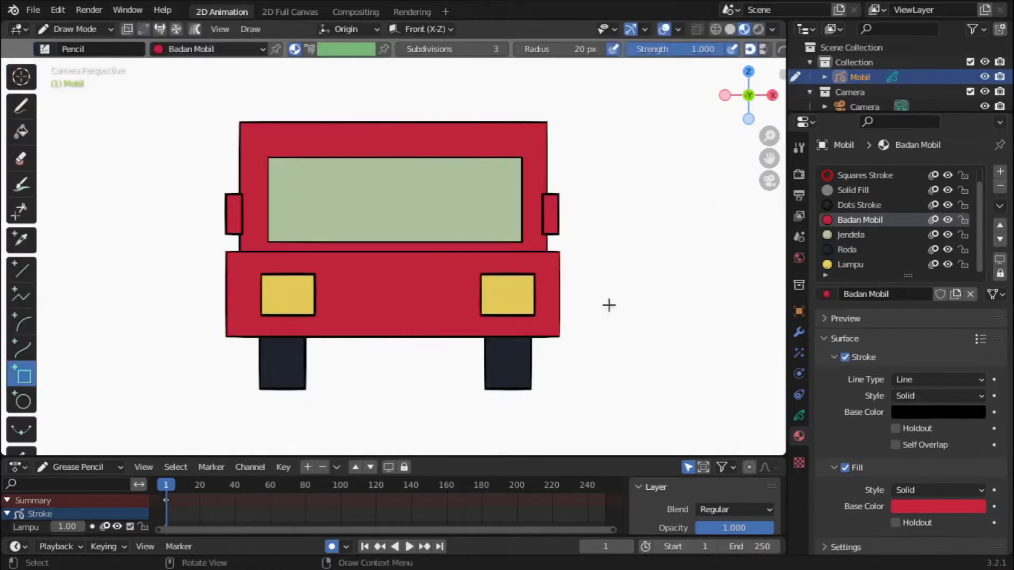
# Step: In Sculpt Mode, push the upper body's left side inward
pyautogui.scroll(-2, 609, 304)
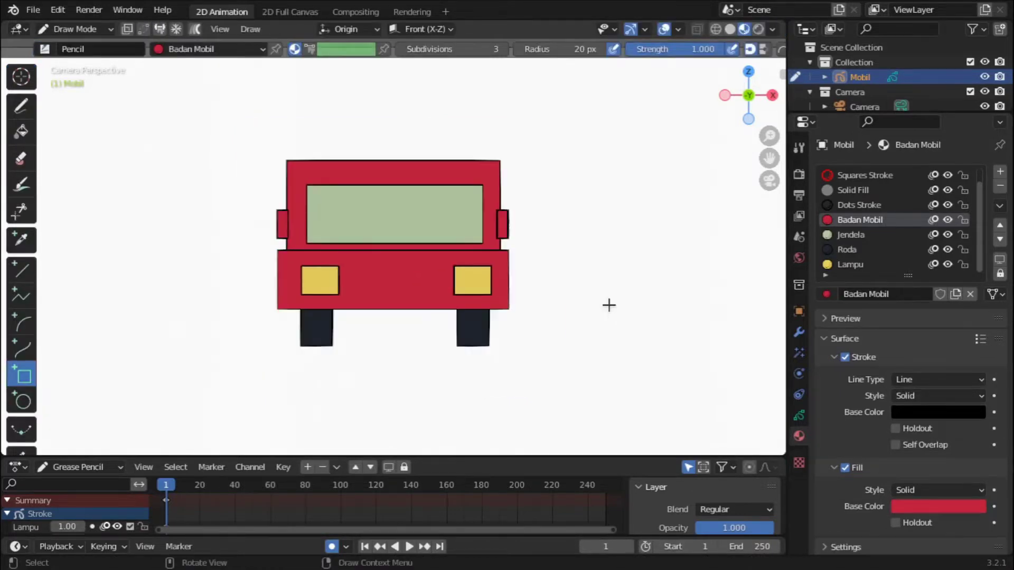
pyautogui.click(76, 31)
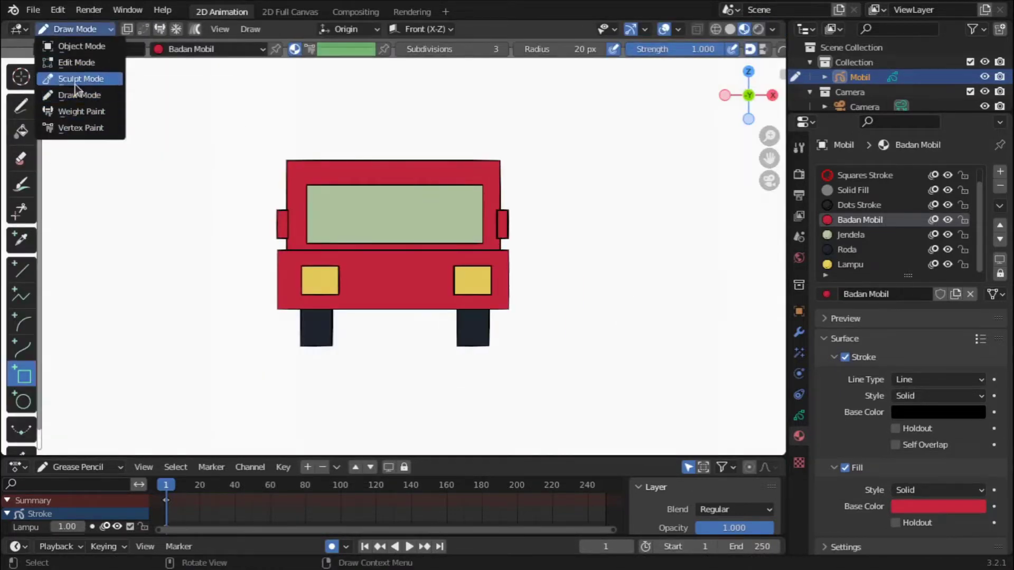
pyautogui.click(75, 79)
pyautogui.moveTo(518, 183); pyautogui.dragTo(493, 190)
# Step: Push the right side of the car's upper body inward in Sculpt Mode
pyautogui.moveTo(294, 165); pyautogui.dragTo(315, 168)
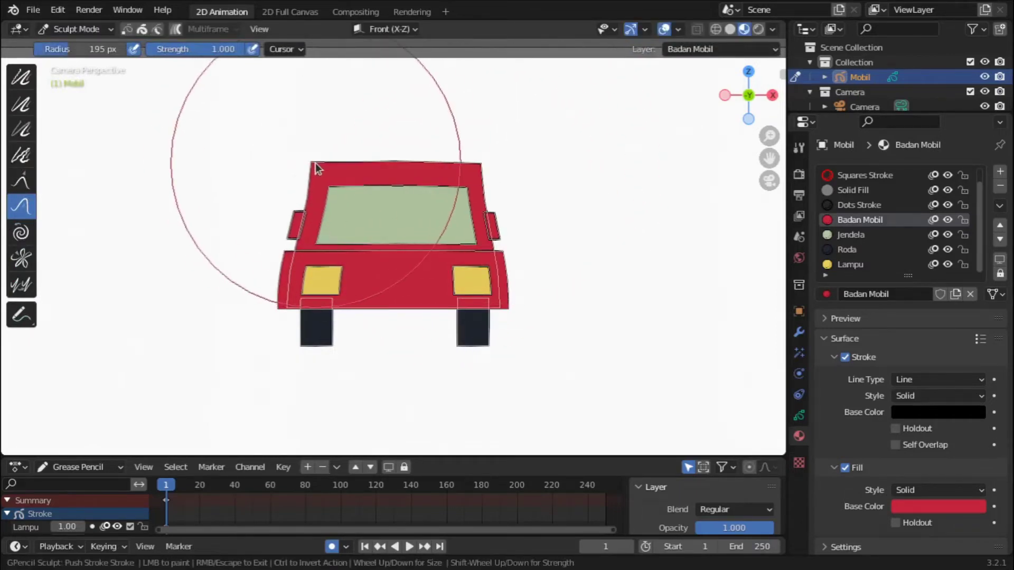
pyautogui.press('Tab')
pyautogui.press('Tab')
pyautogui.scroll(-1, 146, 121)
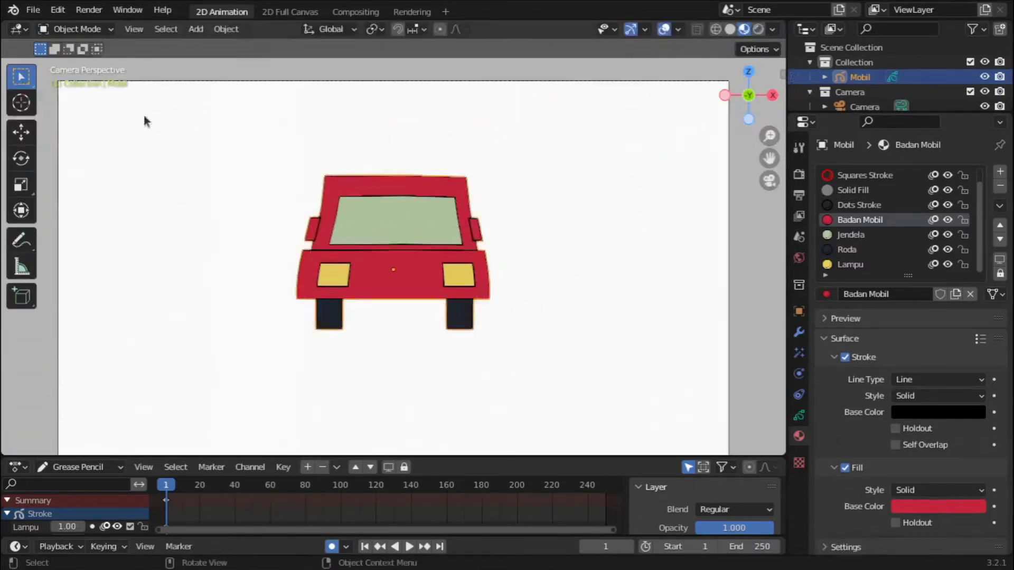
pyautogui.scroll(-3, 147, 122)
pyautogui.scroll(5, 487, 289)
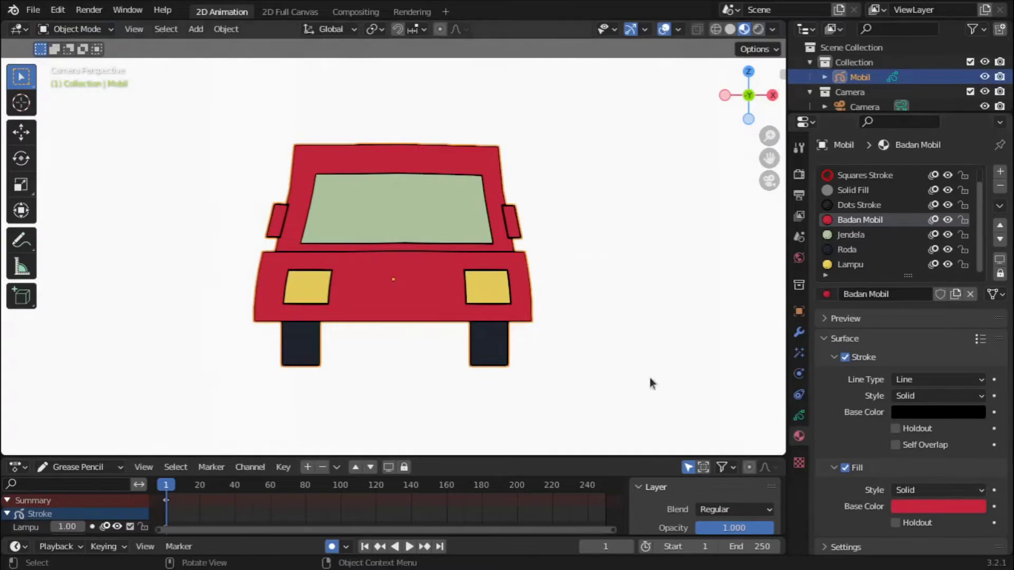
# Step: Taper both wheels by sculpting their shape and pushing their bottoms upward
pyautogui.press('Tab')
pyautogui.click(78, 28)
pyautogui.click(80, 75)
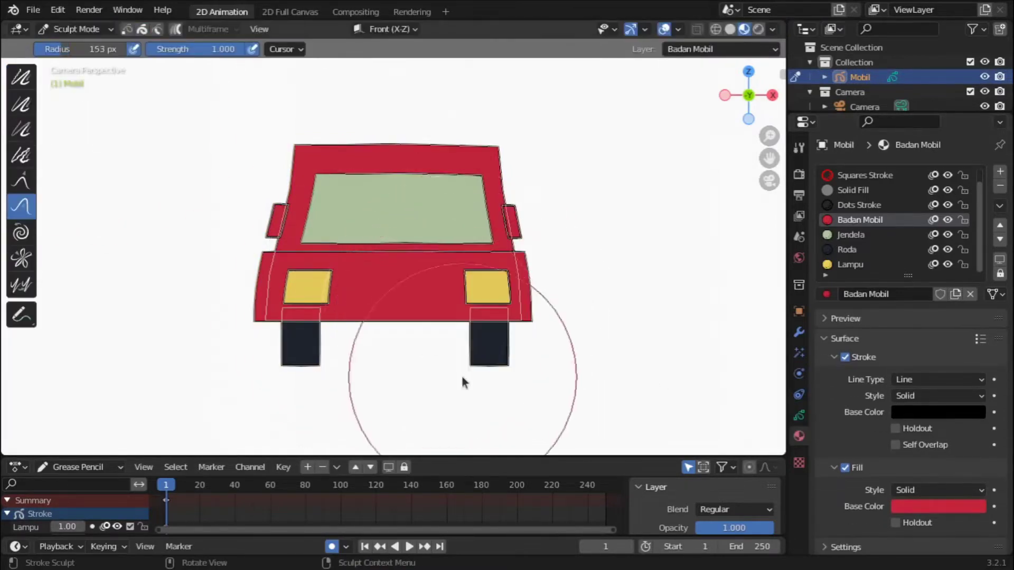
pyautogui.scroll(2, 463, 382)
pyautogui.moveTo(546, 433); pyautogui.dragTo(569, 417)
pyautogui.moveTo(238, 425); pyautogui.dragTo(276, 414)
pyautogui.moveTo(525, 422); pyautogui.dragTo(525, 413)
pyautogui.moveTo(258, 419); pyautogui.dragTo(258, 420)
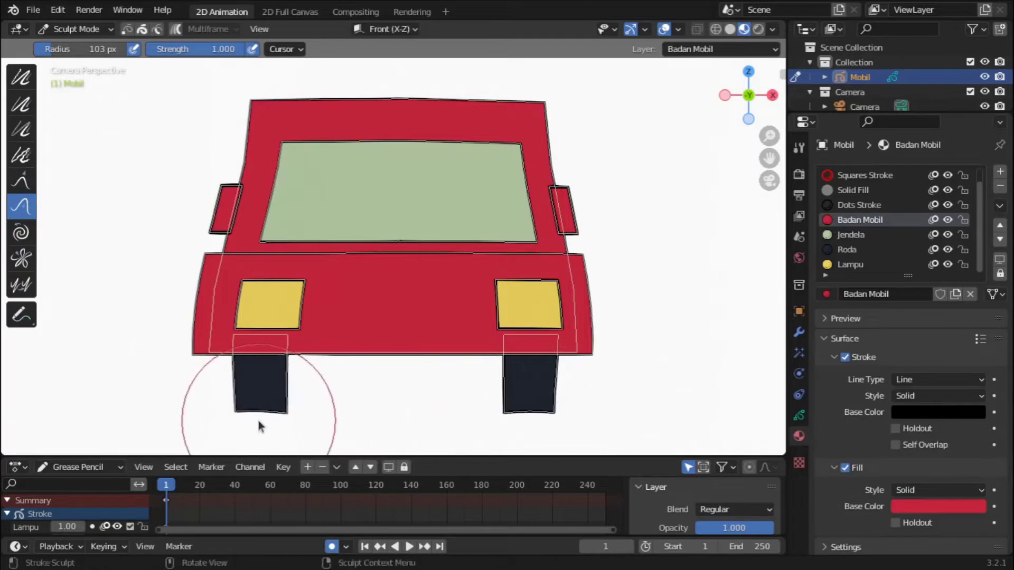
# Step: On the Roda layer, box-select both wheels in Edit Mode and scale them
pyautogui.click(799, 416)
pyautogui.click(854, 267)
pyautogui.click(77, 29)
pyautogui.click(79, 60)
pyautogui.moveTo(614, 405); pyautogui.dragTo(236, 384)
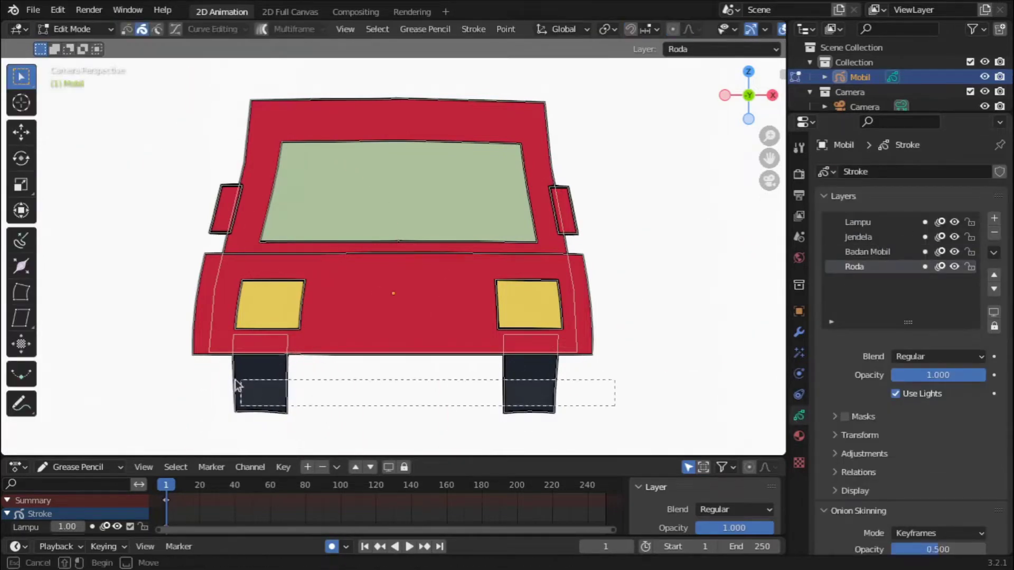
pyautogui.press('s')
pyautogui.click(462, 411)
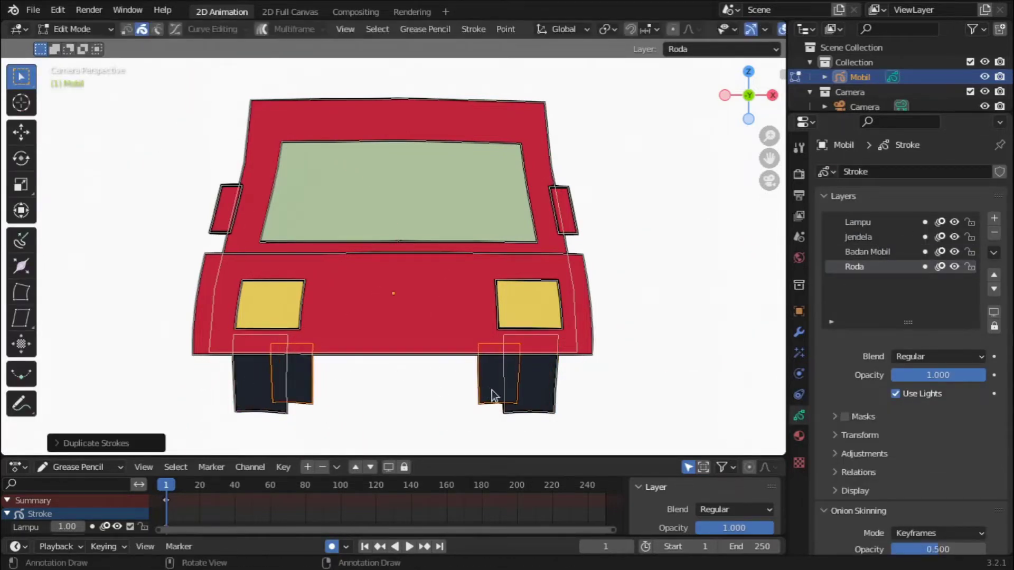
# Step: Duplicate the wheels, shrink the copies, send them to back and raise them behind the body
pyautogui.hotkey('shift', 'd')
pyautogui.rightClick(486, 385)
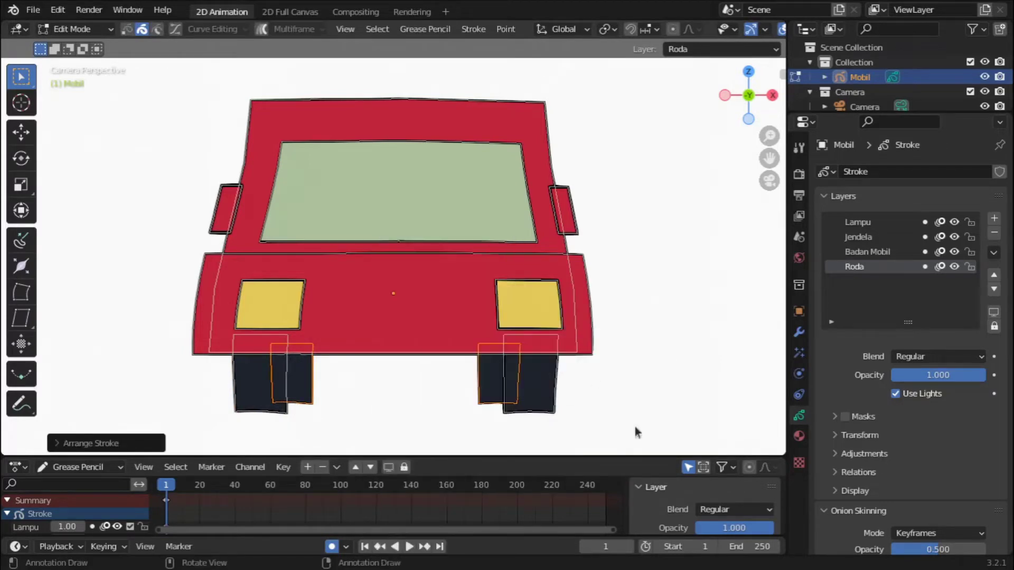
pyautogui.press('s')
pyautogui.click(599, 403)
pyautogui.press('s')
pyautogui.click(610, 386)
pyautogui.press('g')
pyautogui.press('z')
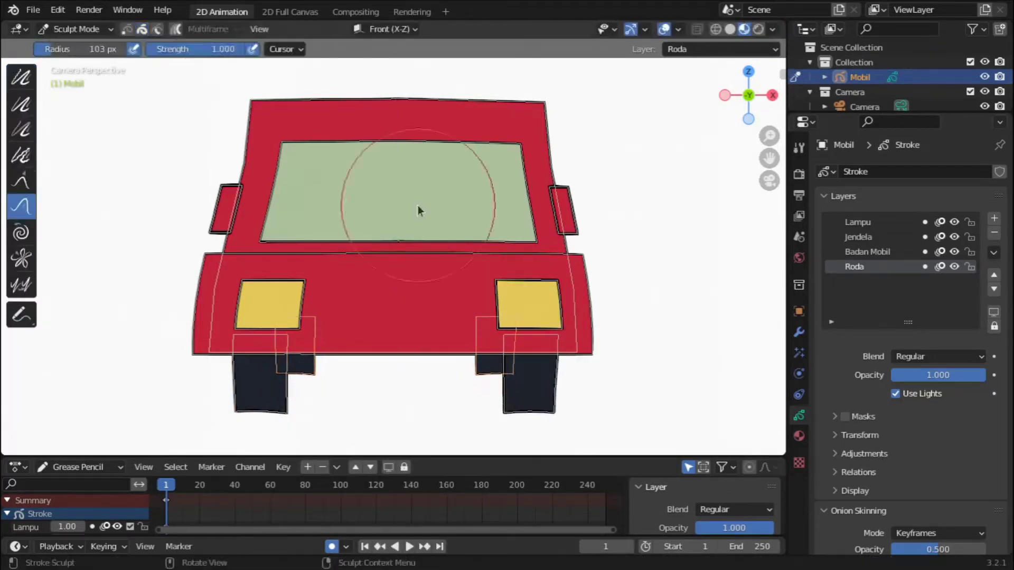
pyautogui.rightClick(310, 373)
pyautogui.moveTo(241, 222)
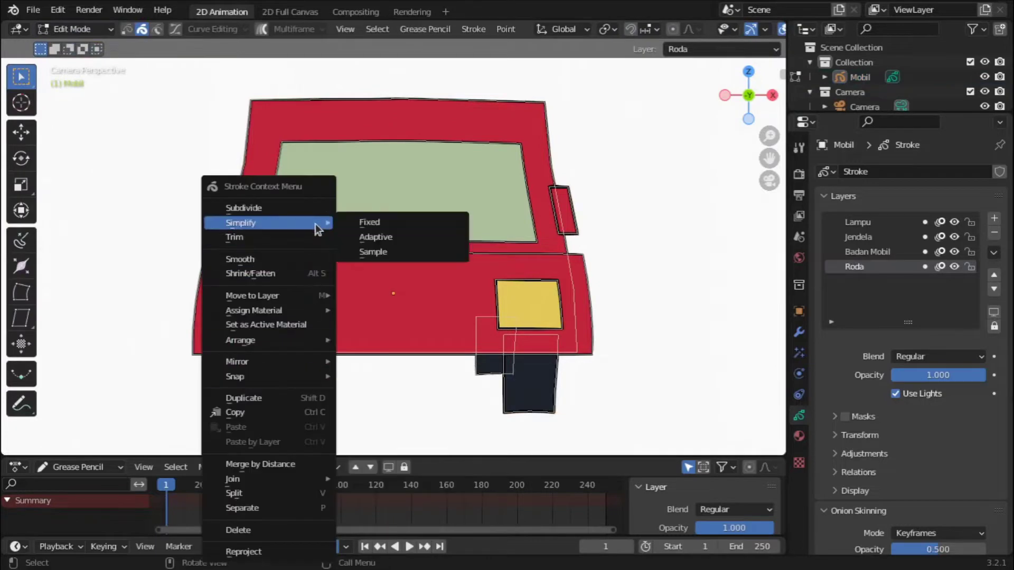
pyautogui.click(407, 391)
pyautogui.press('Tab')
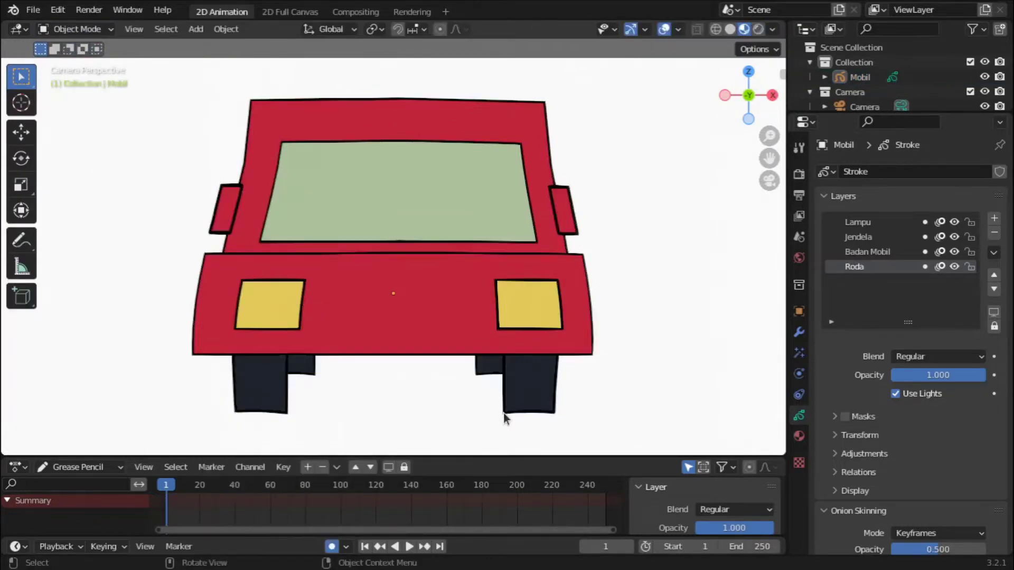
# Step: Make the Lampu layer active and enter Draw Mode on the car
pyautogui.click(862, 221)
pyautogui.click(799, 146)
pyautogui.click(799, 236)
pyautogui.click(799, 216)
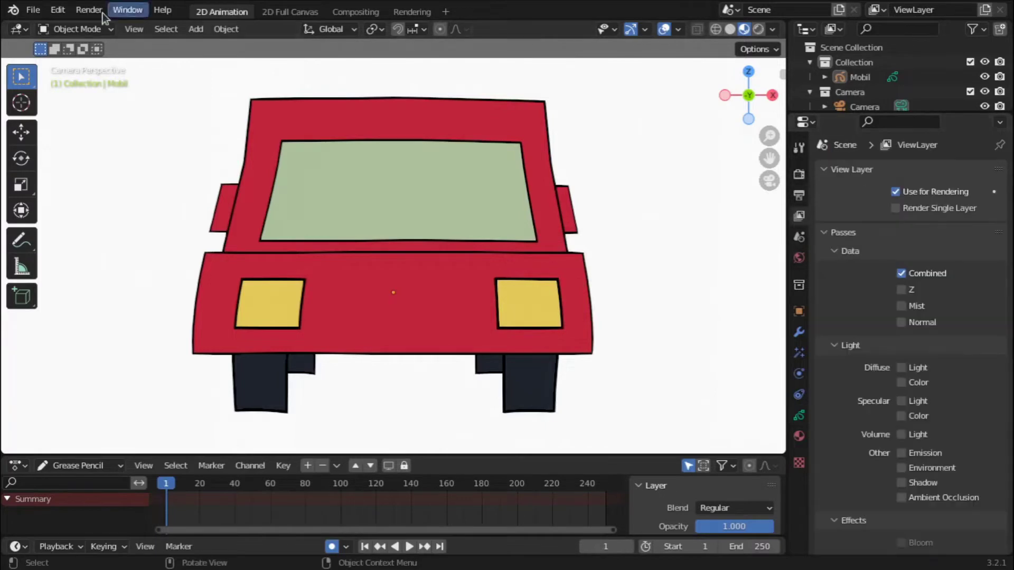
pyautogui.click(76, 29)
pyautogui.click(91, 94)
# Step: Draw a dark-red grille rectangle between the headlights using a custom brush colour
pyautogui.click(799, 147)
pyautogui.scroll(-2, 919, 418)
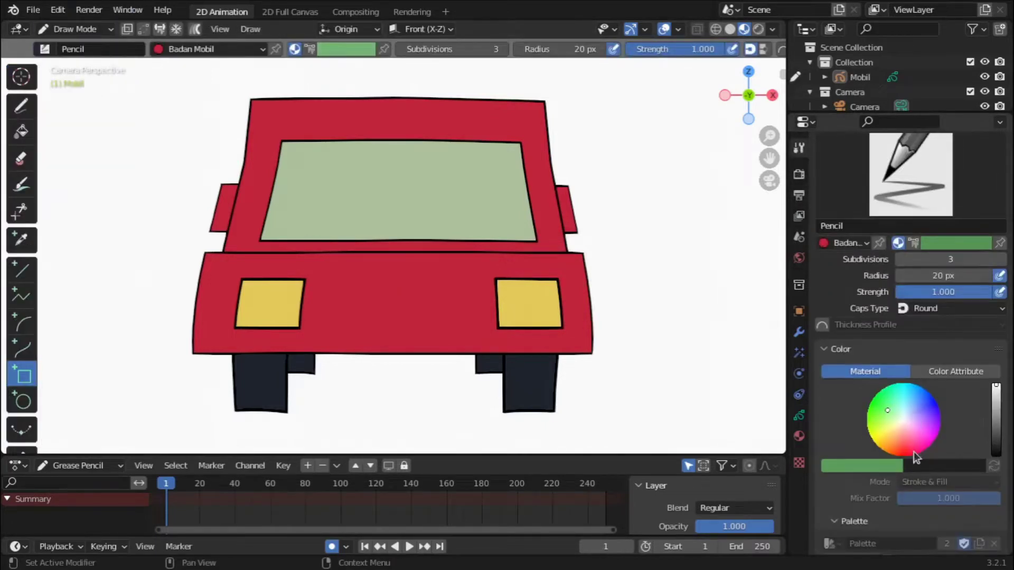
pyautogui.click(955, 371)
pyautogui.click(916, 443)
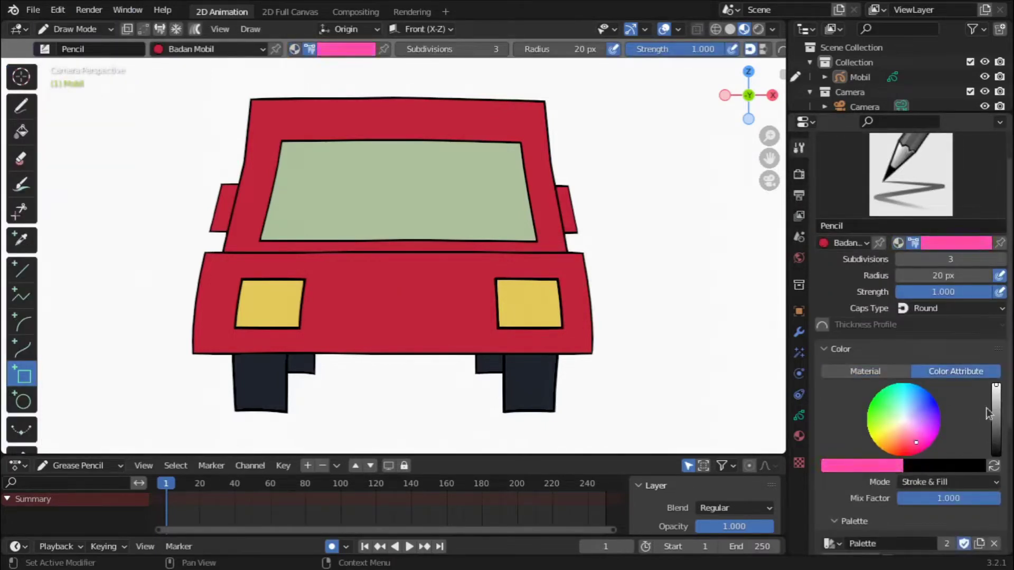
pyautogui.moveTo(996, 386); pyautogui.dragTo(998, 429)
pyautogui.moveTo(323, 285); pyautogui.dragTo(438, 325)
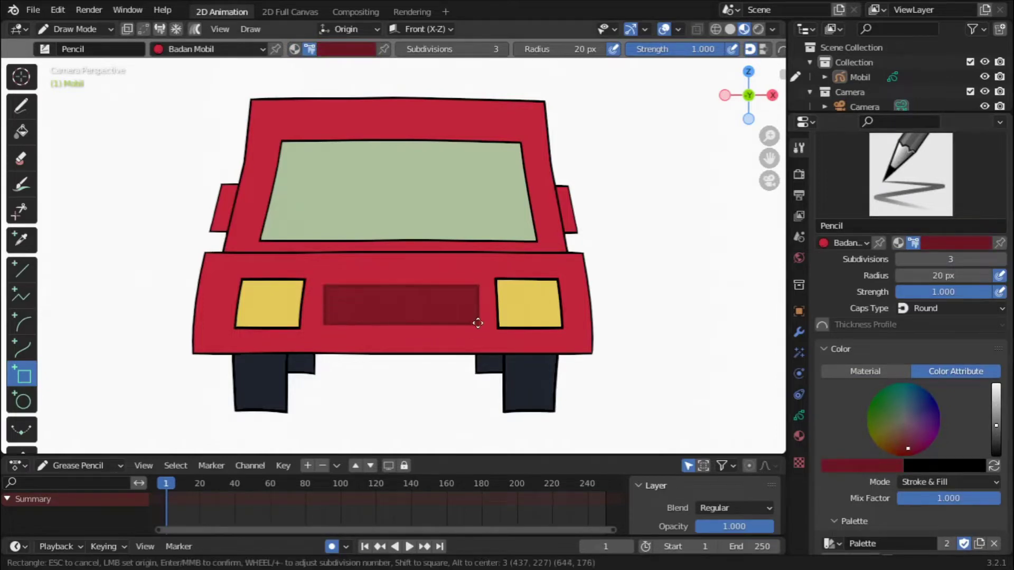
pyautogui.press('Return')
# Step: Widen the grille by scaling it along X in Edit Mode
pyautogui.click(74, 29)
pyautogui.click(63, 59)
pyautogui.press('s')
pyautogui.press('x')
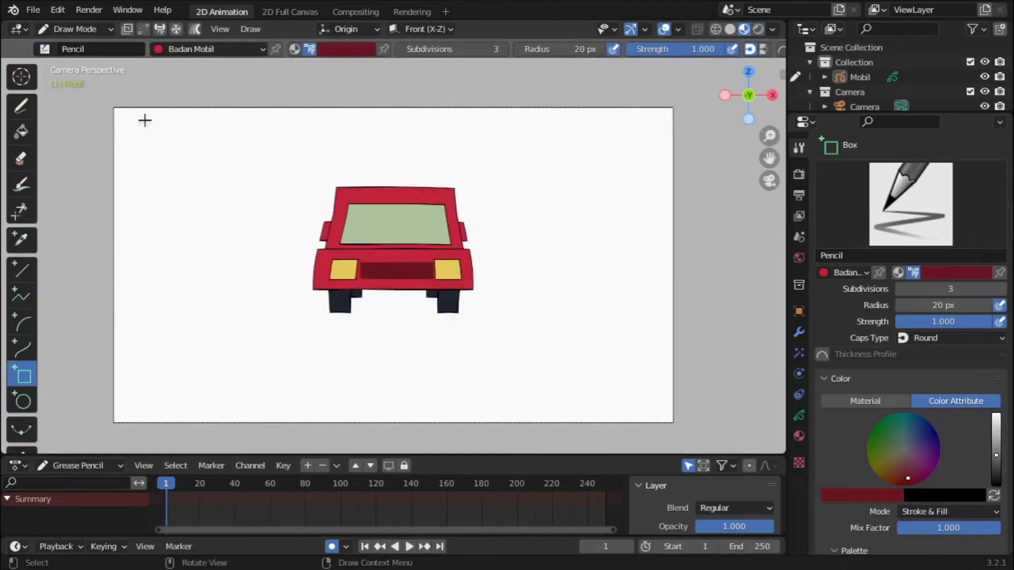
# Step: Scale the whole car up about 1.125 times in Object Mode
pyautogui.click(389, 222)
pyautogui.press('g')
pyautogui.press('Return')
pyautogui.press('s')
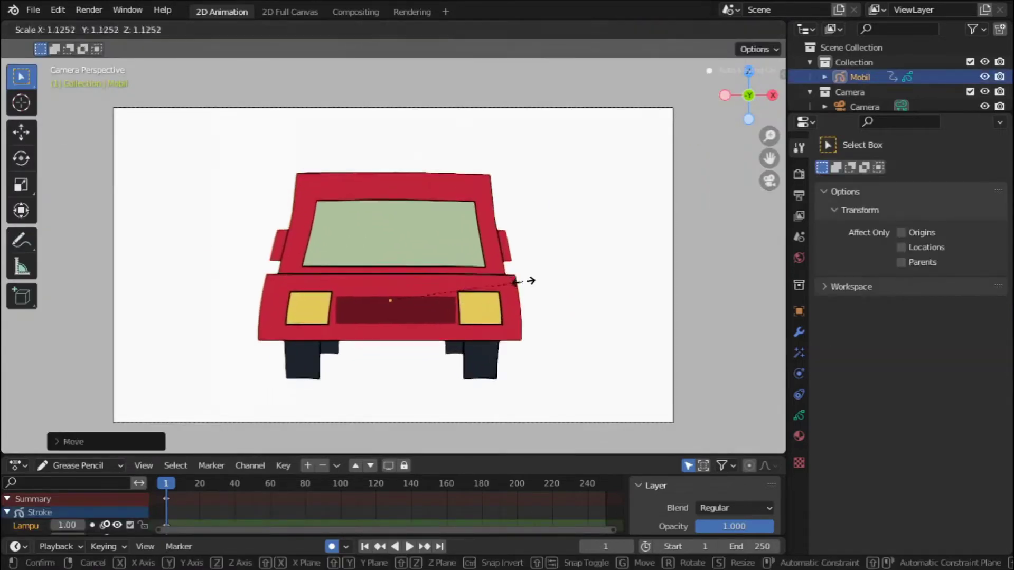
pyautogui.click(523, 281)
pyautogui.click(582, 330)
pyautogui.click(490, 225)
pyautogui.press('Tab')
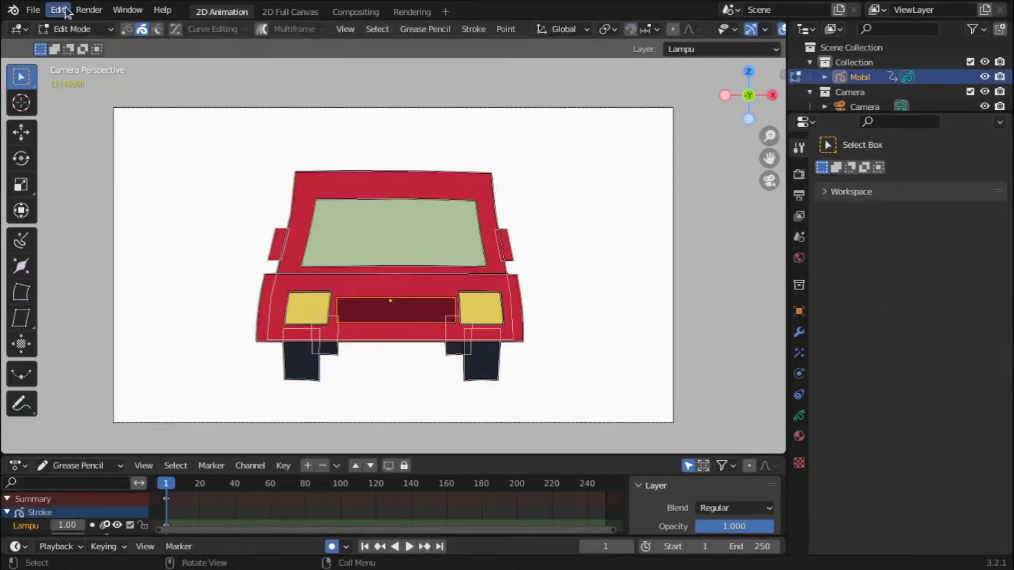
pyautogui.press('Tab')
pyautogui.click(571, 216)
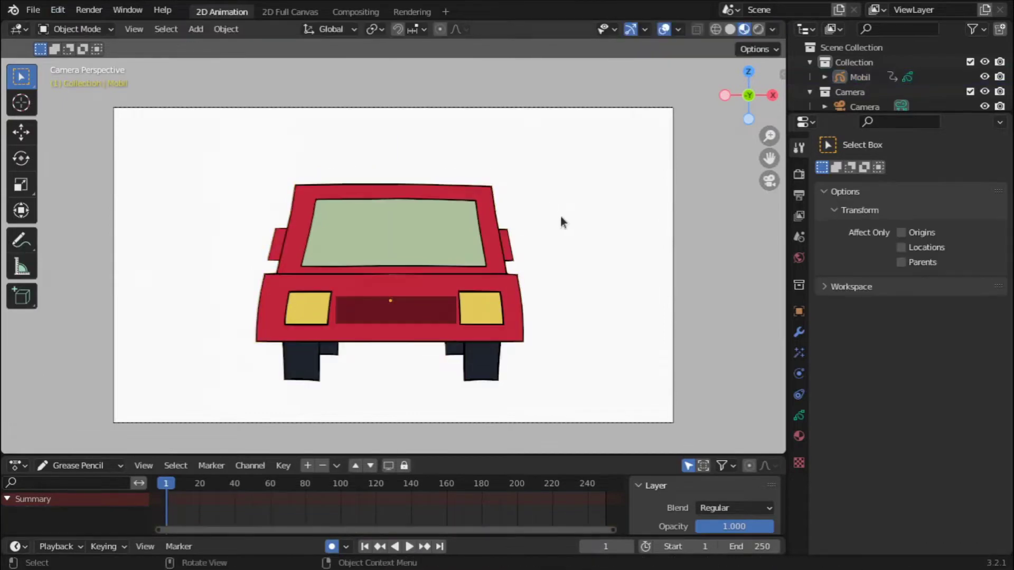
# Step: Add a blank Grease Pencil object, move it along Z, and enter Draw Mode
pyautogui.click(197, 31)
pyautogui.click(322, 135)
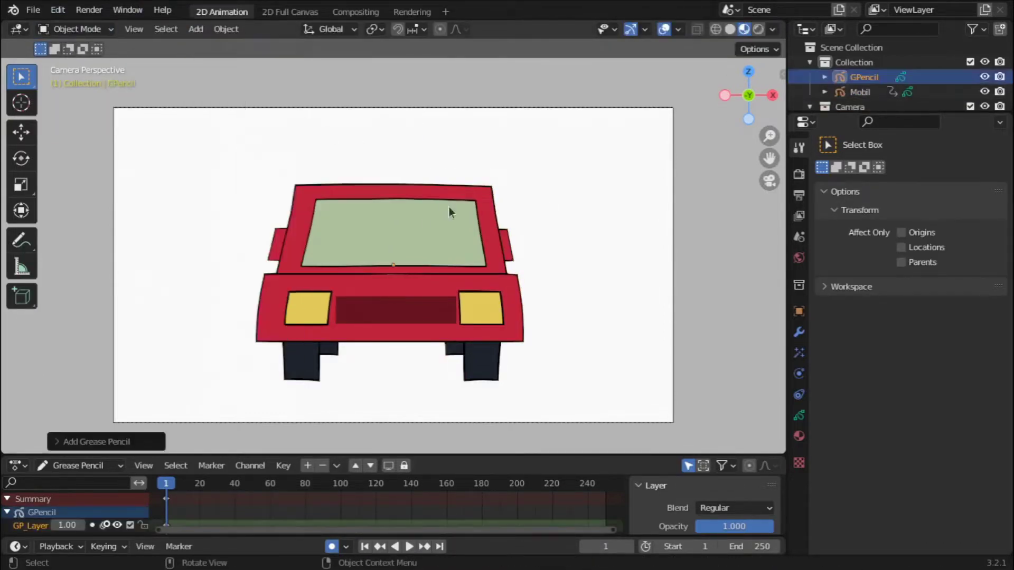
pyautogui.press('g')
pyautogui.press('z')
pyautogui.click(483, 425)
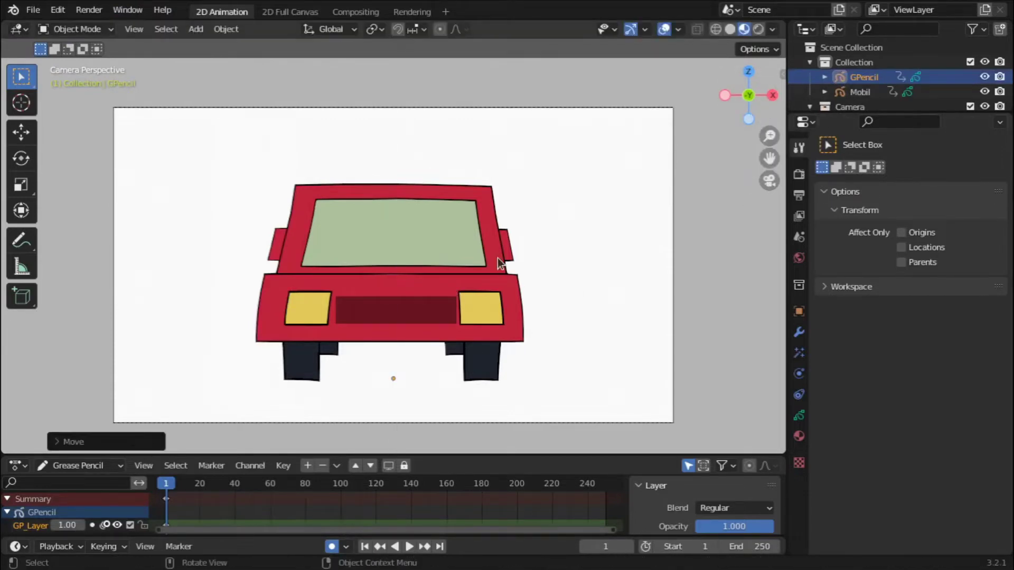
pyautogui.click(74, 29)
pyautogui.click(73, 95)
# Step: Adjust the material's fill colour and opacity, drawing and undoing trial rectangles
pyautogui.click(799, 436)
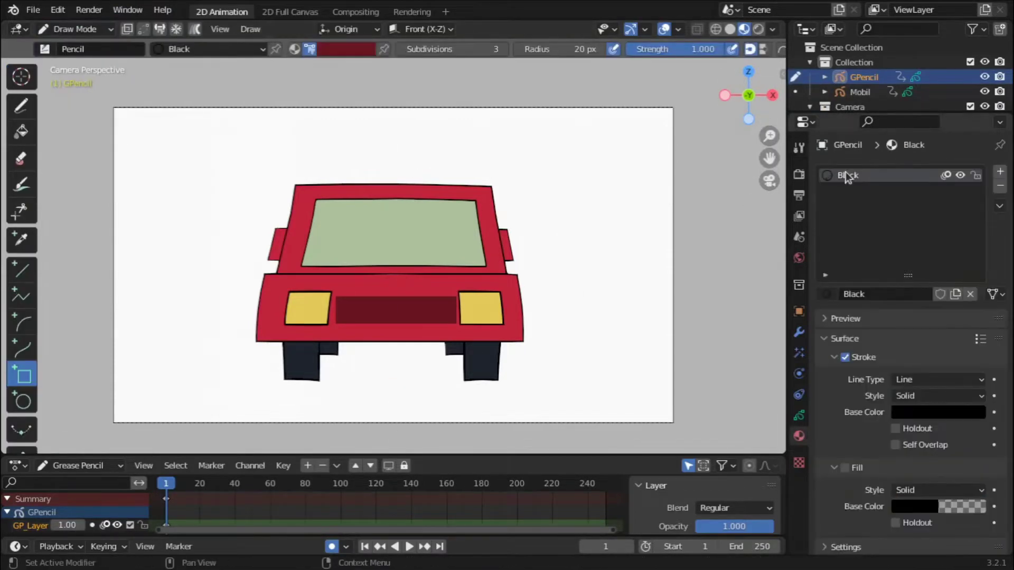
pyautogui.scroll(-1, 872, 317)
pyautogui.click(914, 485)
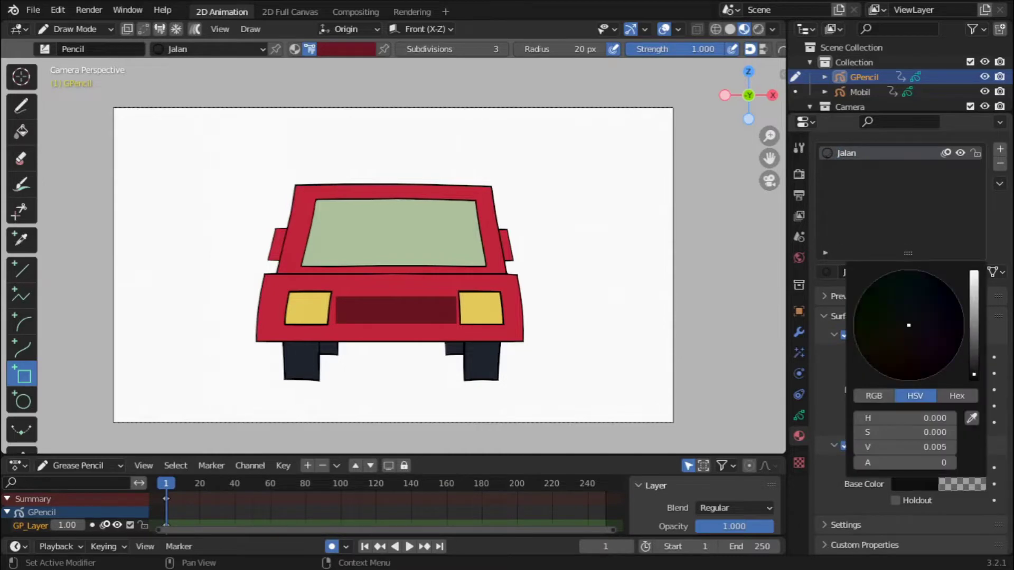
pyautogui.moveTo(258, 98); pyautogui.dragTo(572, 395)
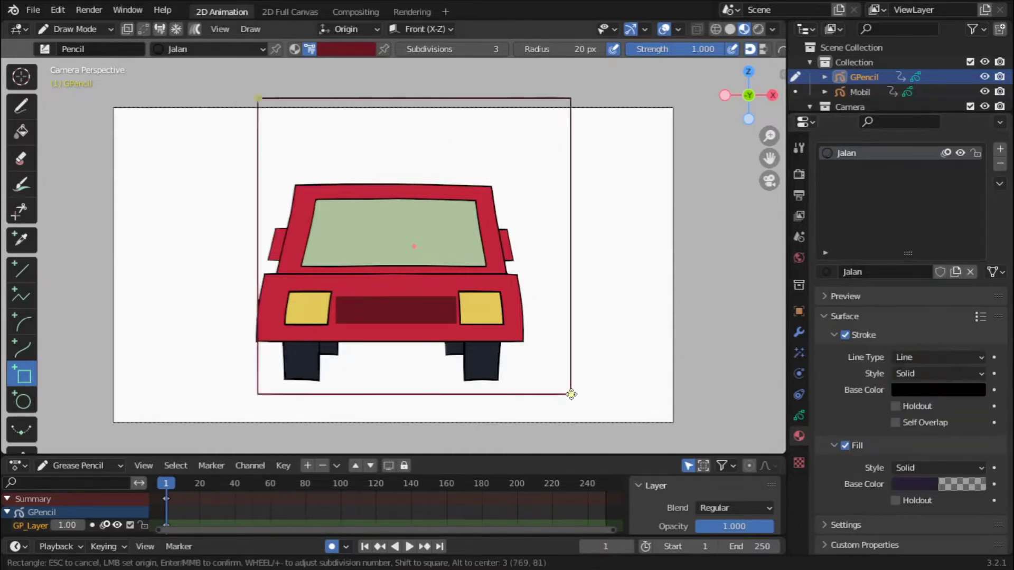
pyautogui.press('Escape')
pyautogui.click(914, 484)
pyautogui.moveTo(898, 462); pyautogui.dragTo(957, 463)
pyautogui.moveTo(253, 81); pyautogui.dragTo(463, 360)
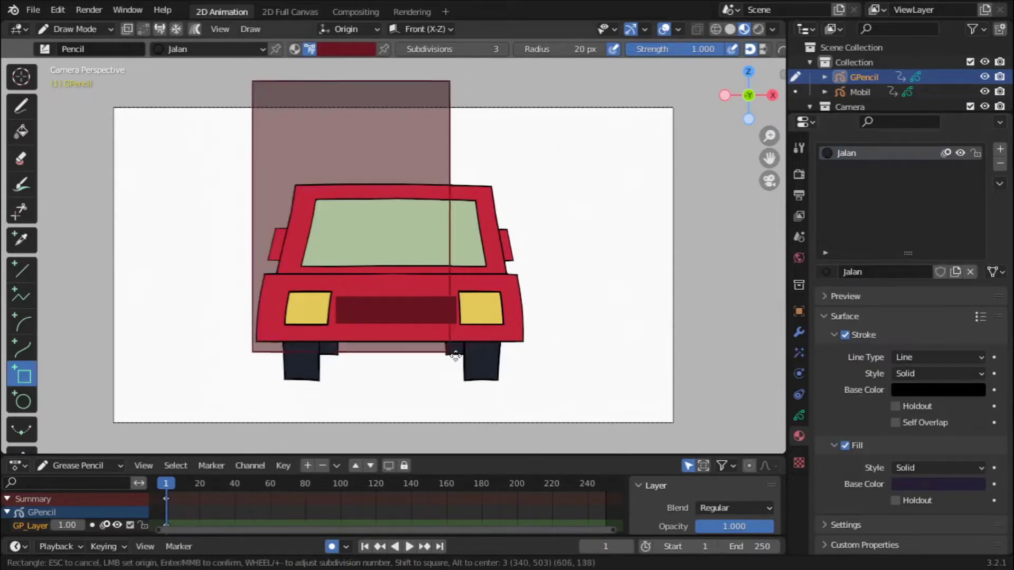
pyautogui.press('Return')
pyautogui.hotkey('ctrl', 'z')
# Step: Draw the tall dark road rectangle behind the car in the material colour
pyautogui.click(294, 49)
pyautogui.moveTo(264, 83); pyautogui.dragTo(529, 417)
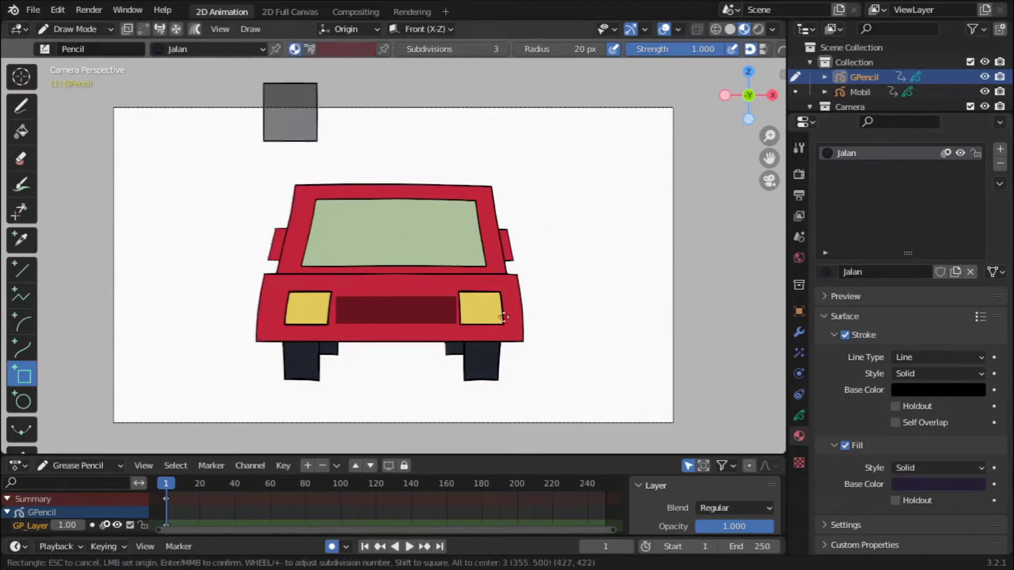
pyautogui.press('Return')
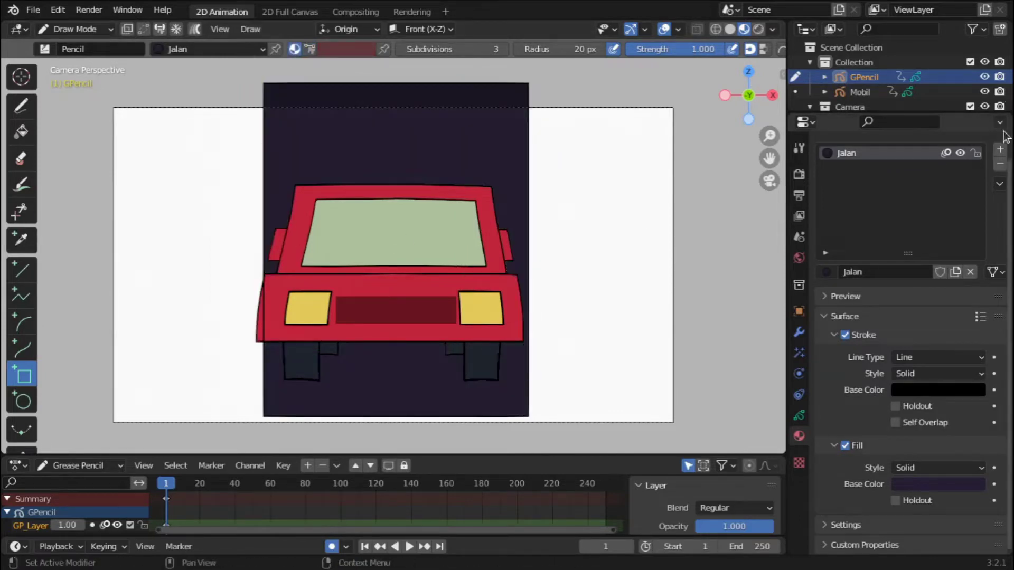
# Step: Add a new light grey material and draw a thin centre stripe down the road
pyautogui.click(1000, 150)
pyautogui.click(877, 271)
pyautogui.click(938, 506)
pyautogui.moveTo(897, 429); pyautogui.dragTo(966, 428)
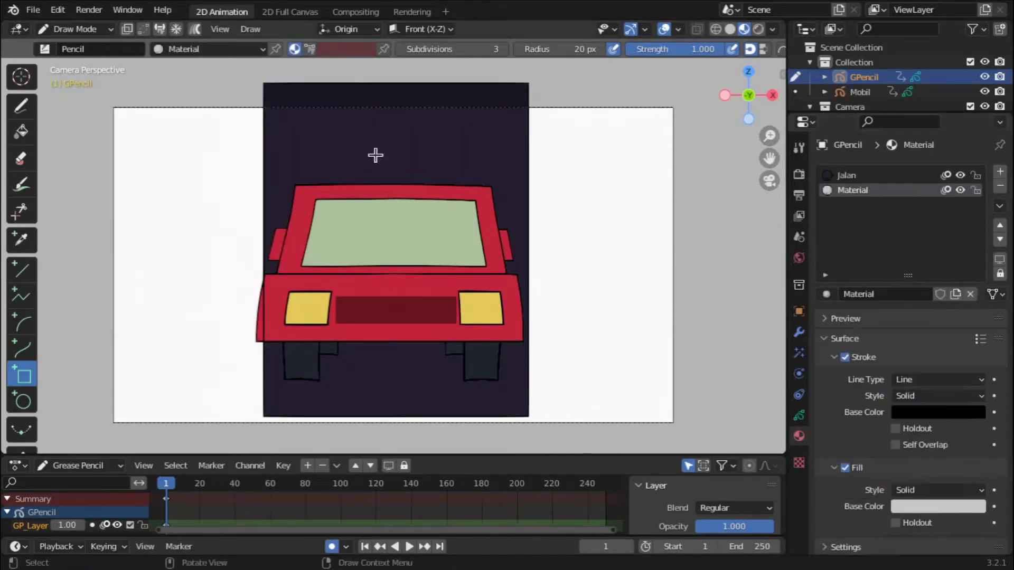
pyautogui.moveTo(362, 121); pyautogui.dragTo(399, 385)
pyautogui.press('Return')
# Step: Rename the object Jalan and hide the Mobil car
pyautogui.doubleClick(872, 77)
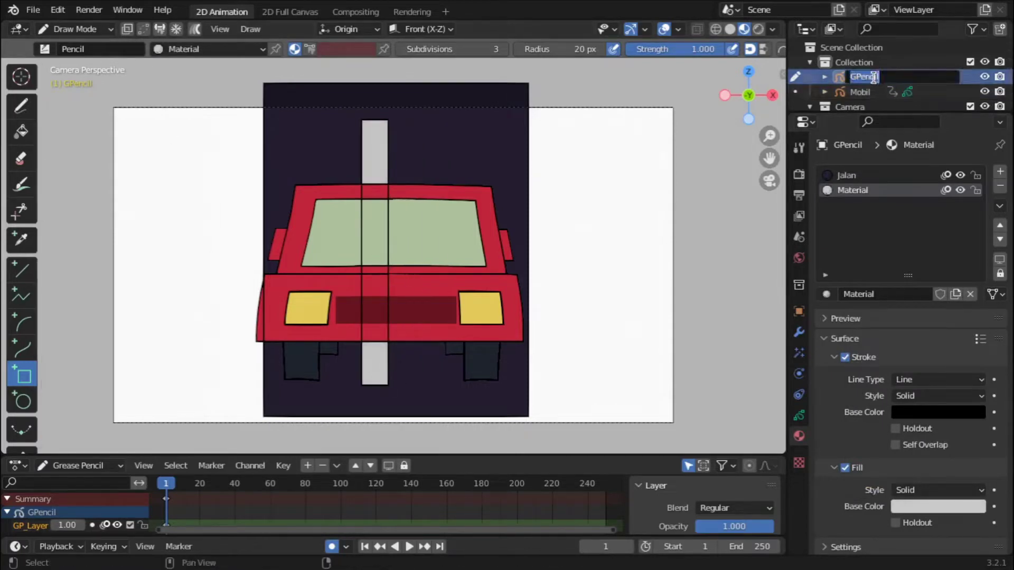
pyautogui.write('Jalan')
pyautogui.click(985, 92)
pyautogui.press('Tab')
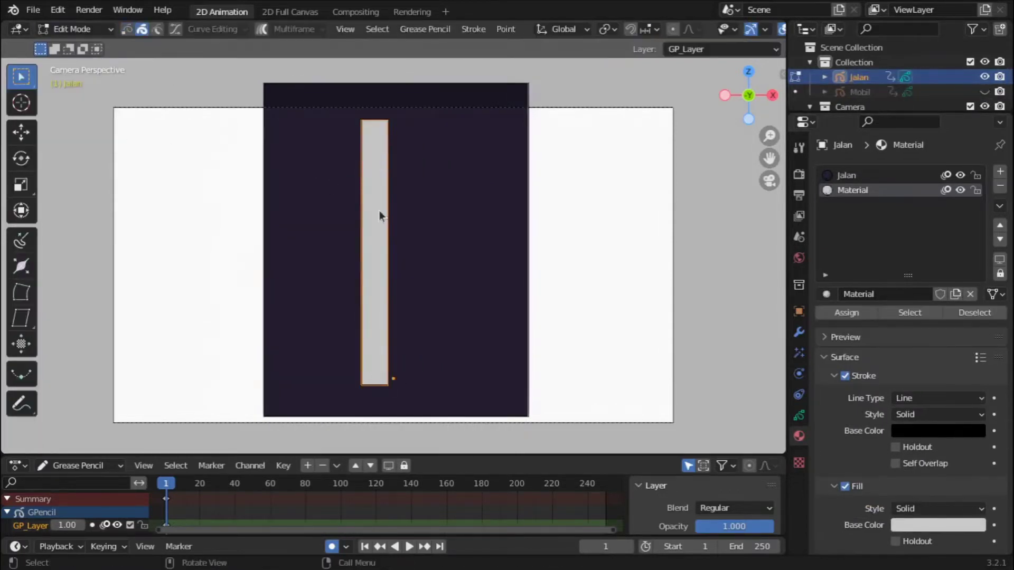
# Step: Reposition the grey stripe and shift the road strokes slightly along X
pyautogui.press('g')
pyautogui.click(407, 229)
pyautogui.click(518, 267)
pyautogui.press('g')
pyautogui.press('x')
pyautogui.click(580, 300)
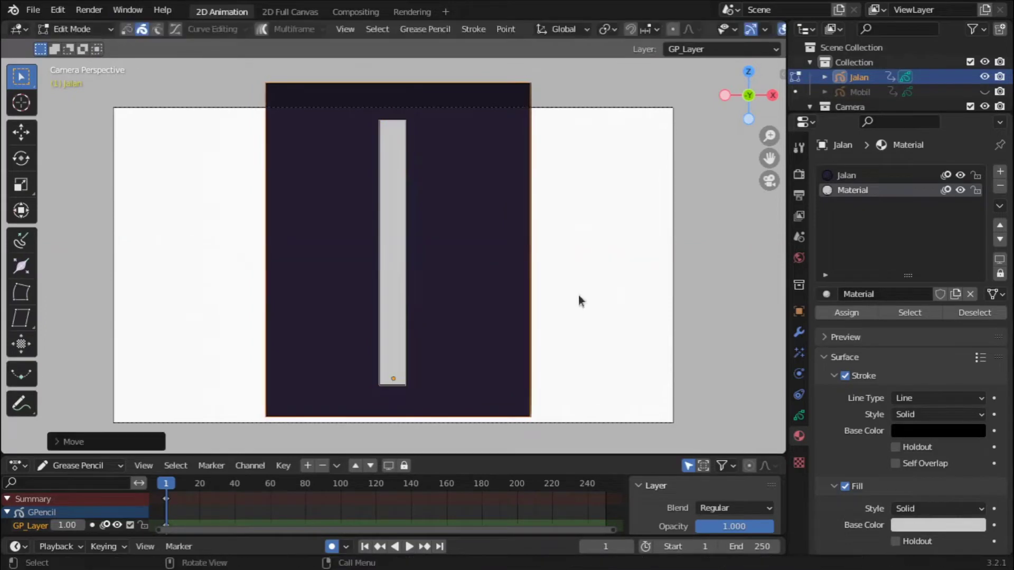
pyautogui.press('Tab')
# Step: Lay the road flat by rotating it 90° around X (rx90)
pyautogui.hotkey('ctrl', 'Tab')
pyautogui.moveTo(512, 266); pyautogui.dragTo(612, 232, button='middle')
pyautogui.press('r')
pyautogui.press('x')
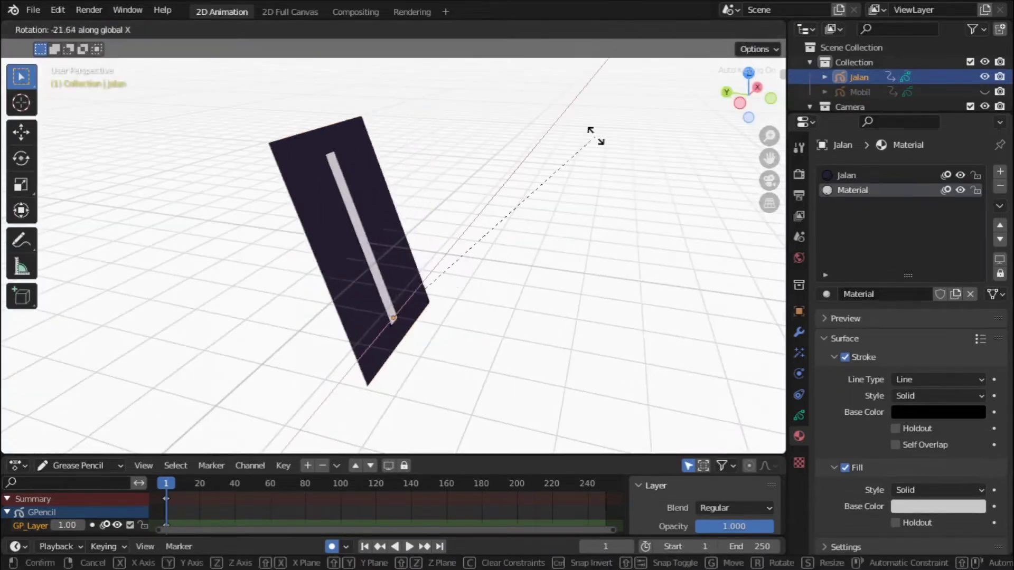
pyautogui.press('Escape')
pyautogui.write('rx90')
pyautogui.press('Return')
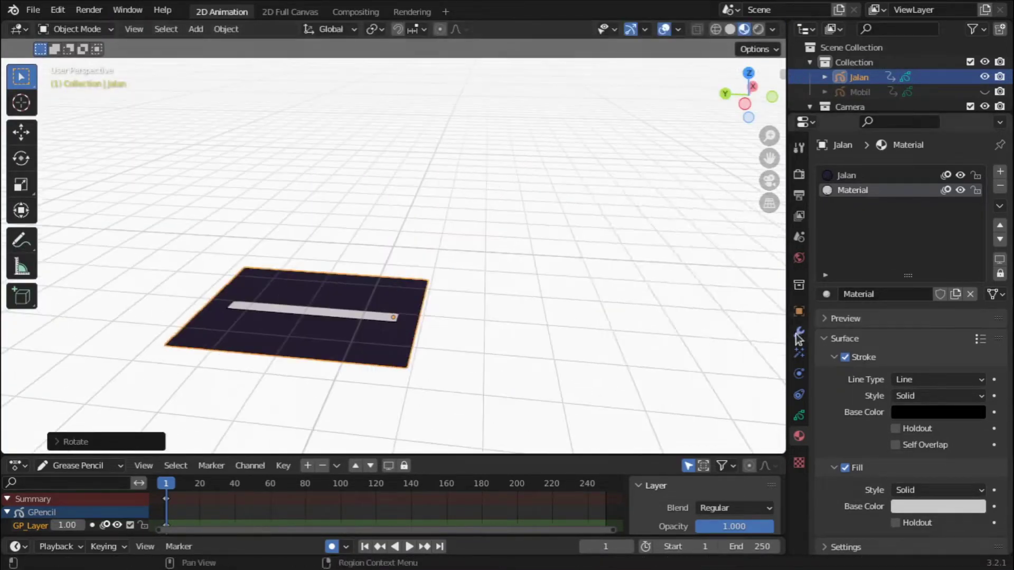
# Step: Add an Array modifier with relative offset X 0, Z -1, and a higher count
pyautogui.click(799, 333)
pyautogui.click(911, 172)
pyautogui.click(739, 214)
pyautogui.write('0')
pyautogui.press('Tab')
pyautogui.write('1')
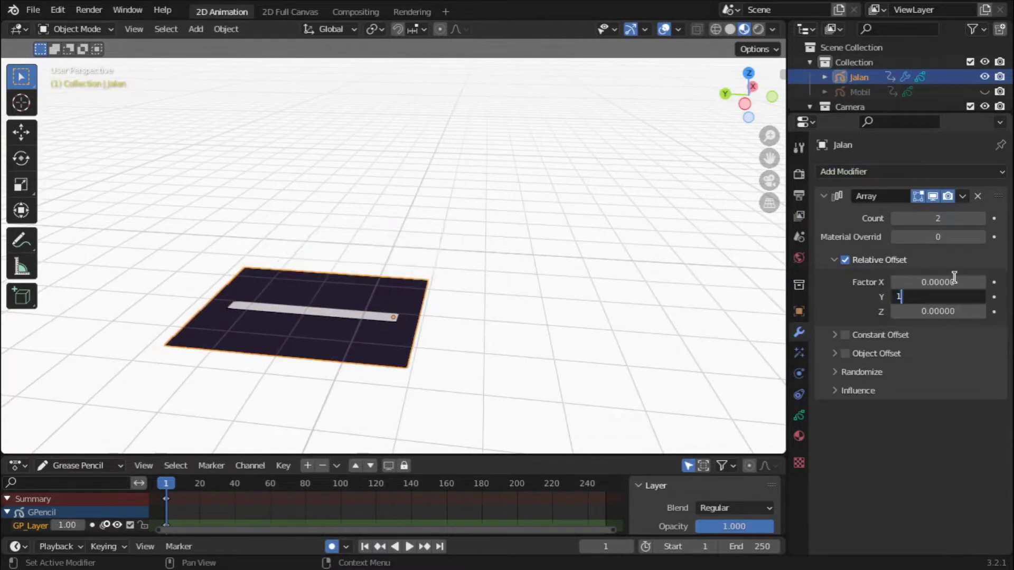
pyautogui.doubleClick(948, 310)
pyautogui.write('1')
pyautogui.press('Return')
pyautogui.press('-')
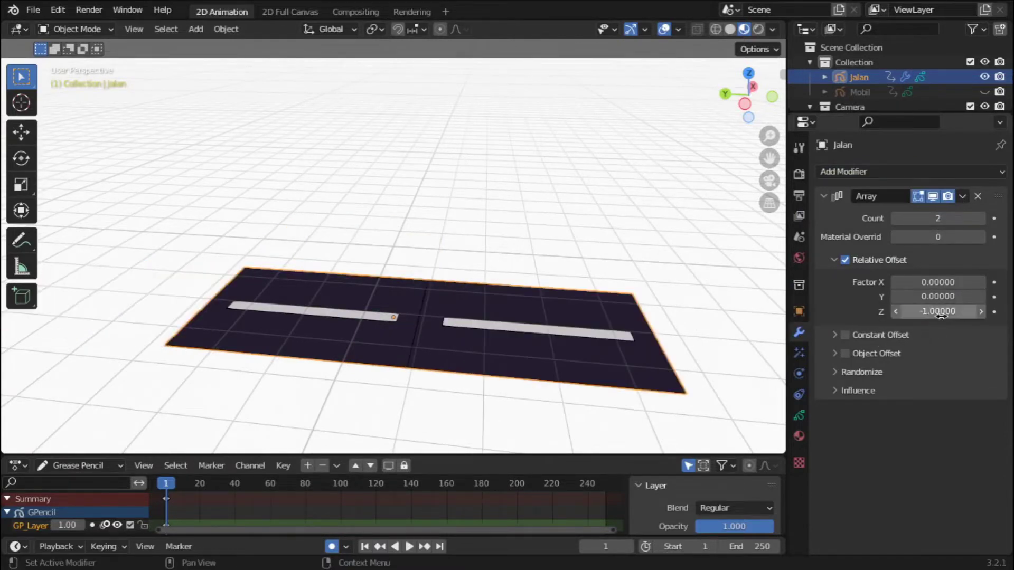
pyautogui.click(979, 218)
pyautogui.click(980, 218)
# Step: Select the Jalan material and unhide the car with Alt+H
pyautogui.click(799, 437)
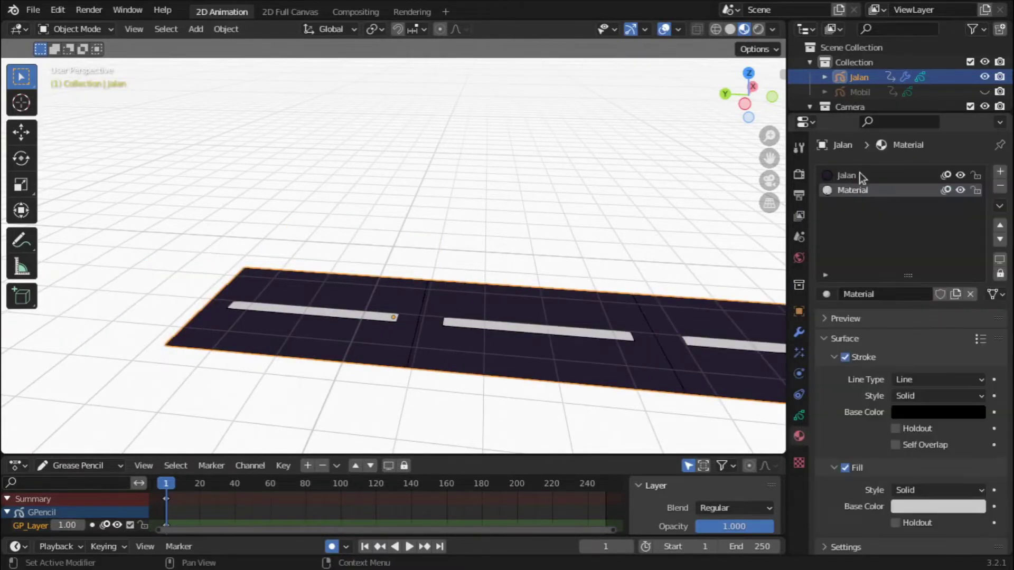
pyautogui.click(860, 175)
pyautogui.hotkey('alt', 'h')
# Step: Set the road's Array modifier count to 20
pyautogui.click(769, 181)
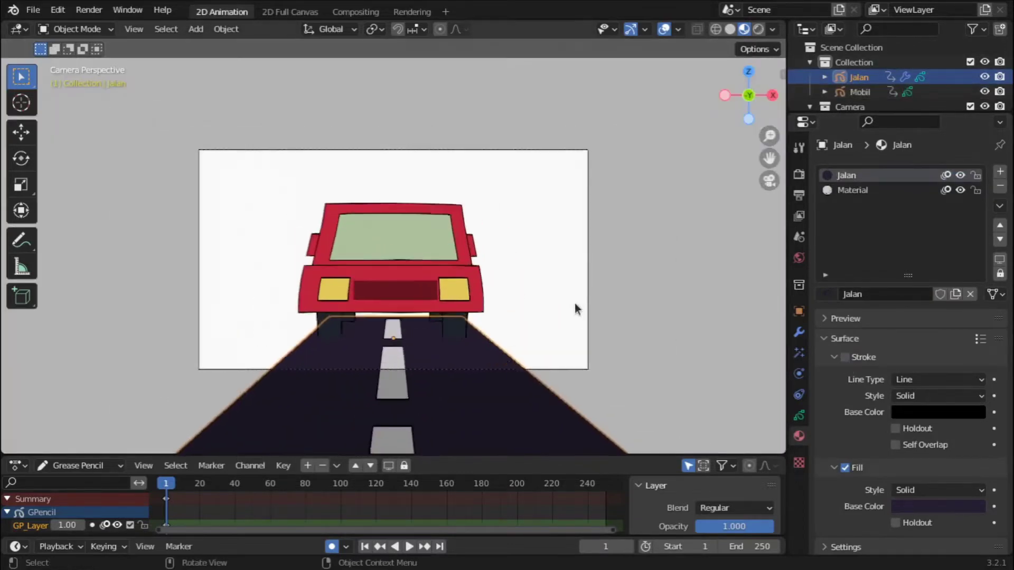
pyautogui.click(799, 415)
pyautogui.click(800, 331)
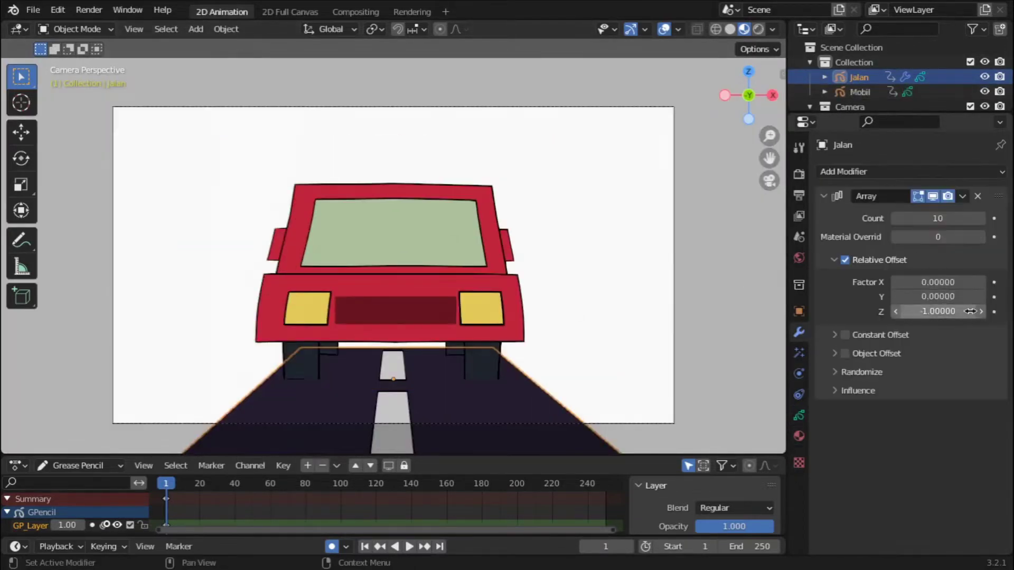
pyautogui.click(957, 218)
pyautogui.write('20')
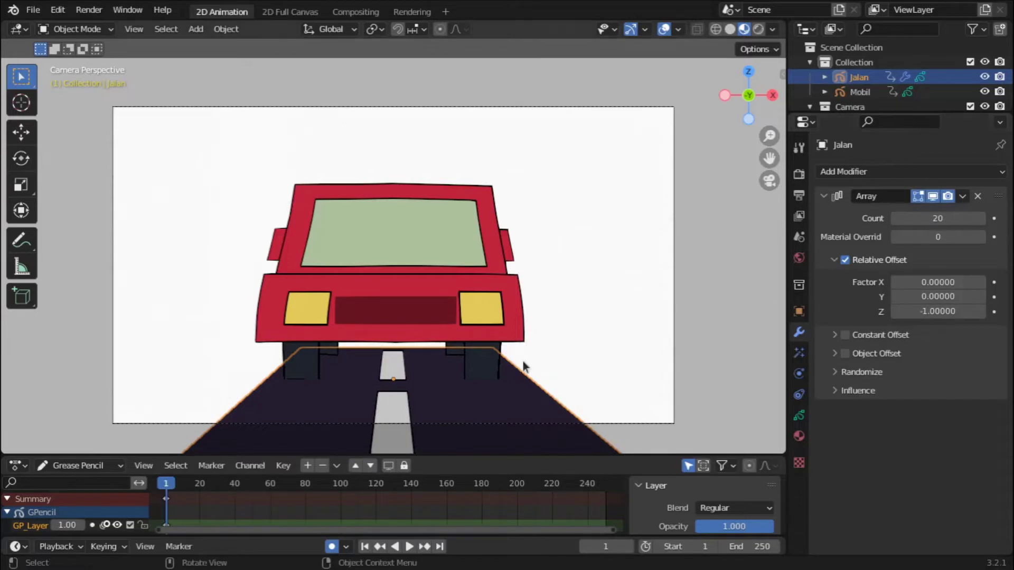
# Step: Move the road along its length on Y and return to the camera view
pyautogui.press('KP_0')
pyautogui.press('g')
pyautogui.press('y')
pyautogui.click(623, 285)
pyautogui.press('KP_0')
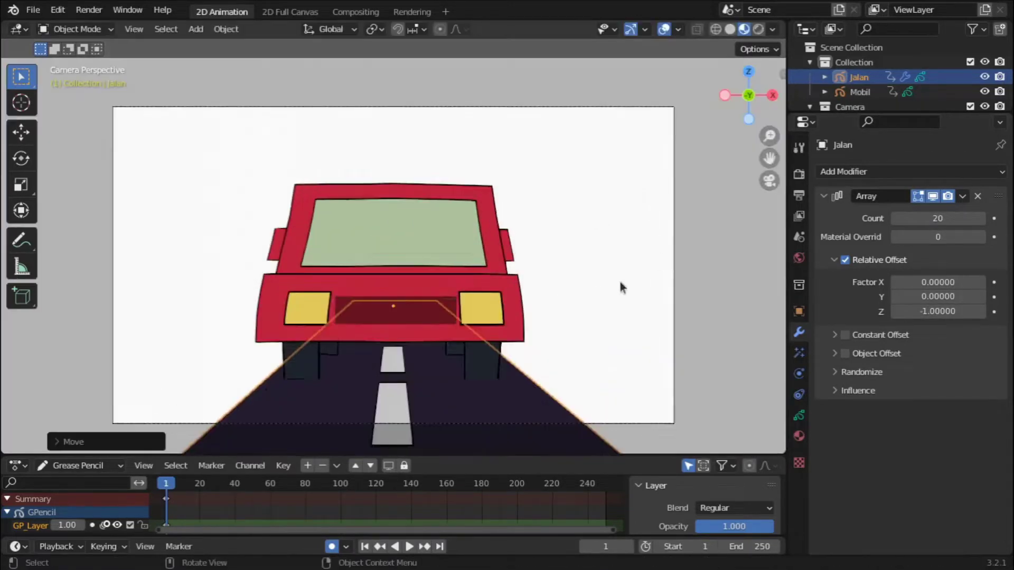
pyautogui.scroll(-1, 621, 287)
# Step: Widen the road along X by scaling all its points in Edit Mode
pyautogui.press('s')
pyautogui.press('x')
pyautogui.press('Escape')
pyautogui.press('Tab')
pyautogui.press('s')
pyautogui.press('x')
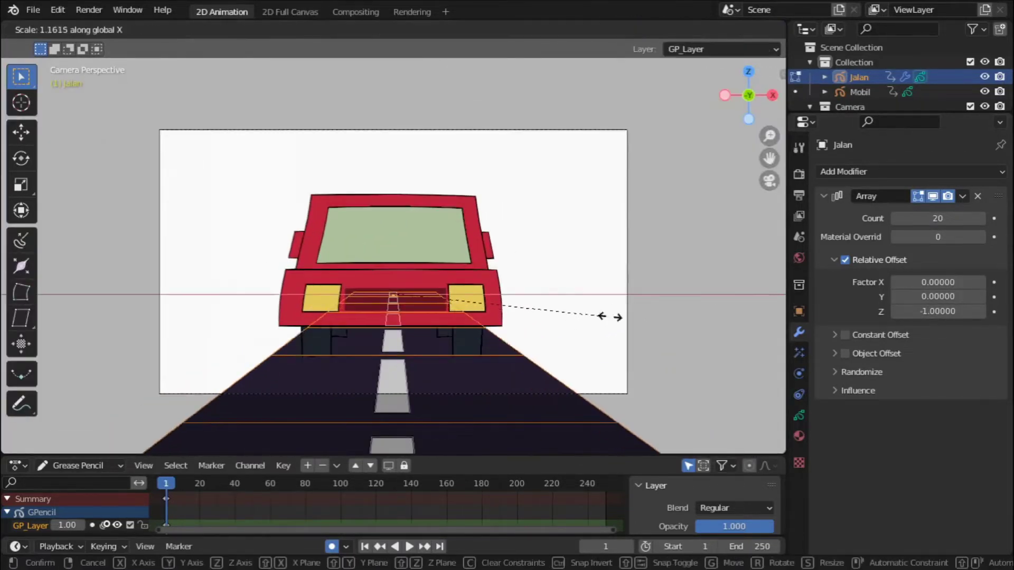
pyautogui.press('Escape')
pyautogui.press('Tab')
# Step: Shift the road sideways along X so it angles off to the left
pyautogui.press('g')
pyautogui.press('x')
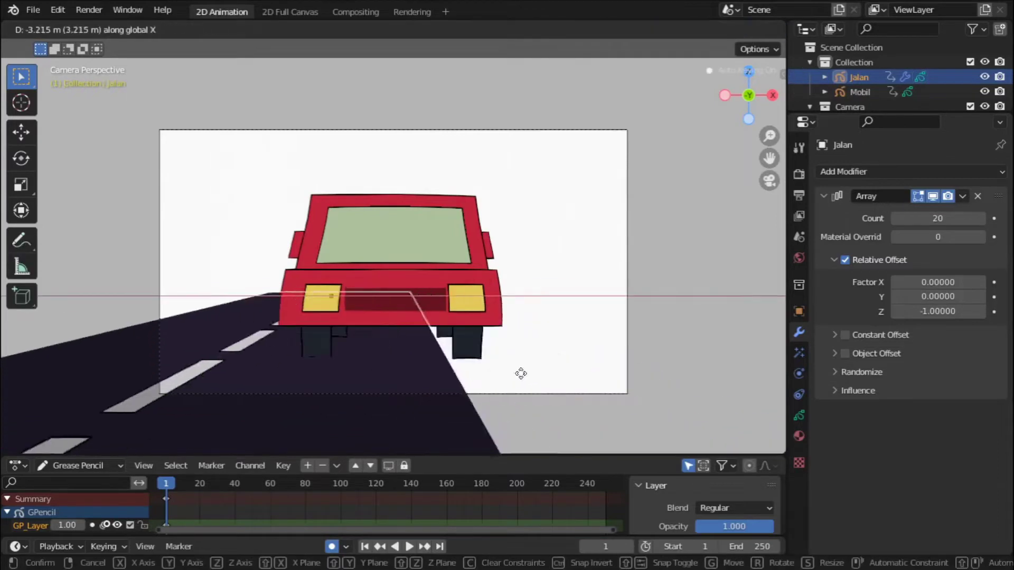
pyautogui.click(546, 372)
pyautogui.press('s')
pyautogui.press('Escape')
pyautogui.moveTo(549, 345); pyautogui.dragTo(528, 317, button='middle')
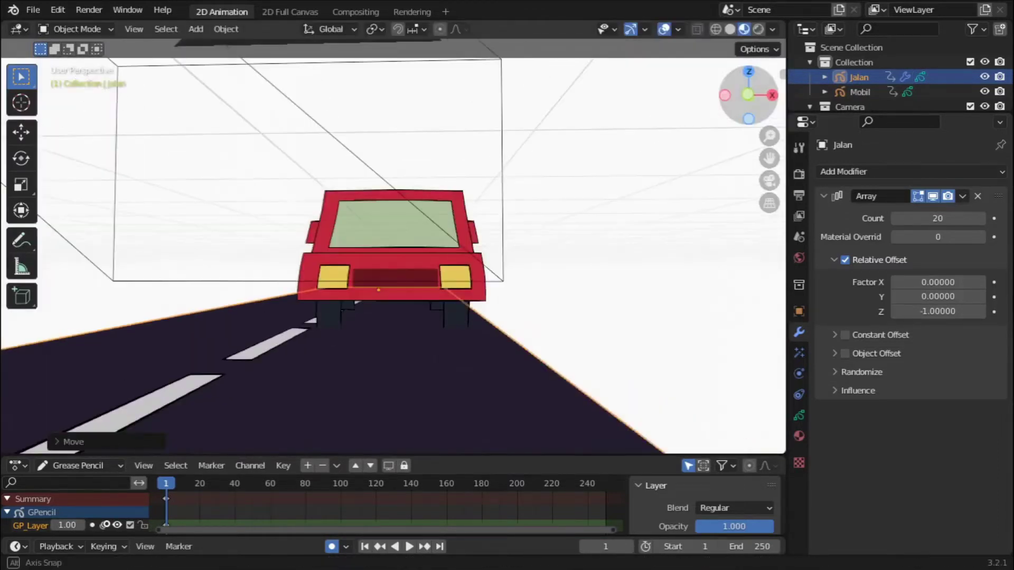
# Step: Select the car and start a move, then cancel it
pyautogui.click(770, 181)
pyautogui.click(475, 295)
pyautogui.press('g')
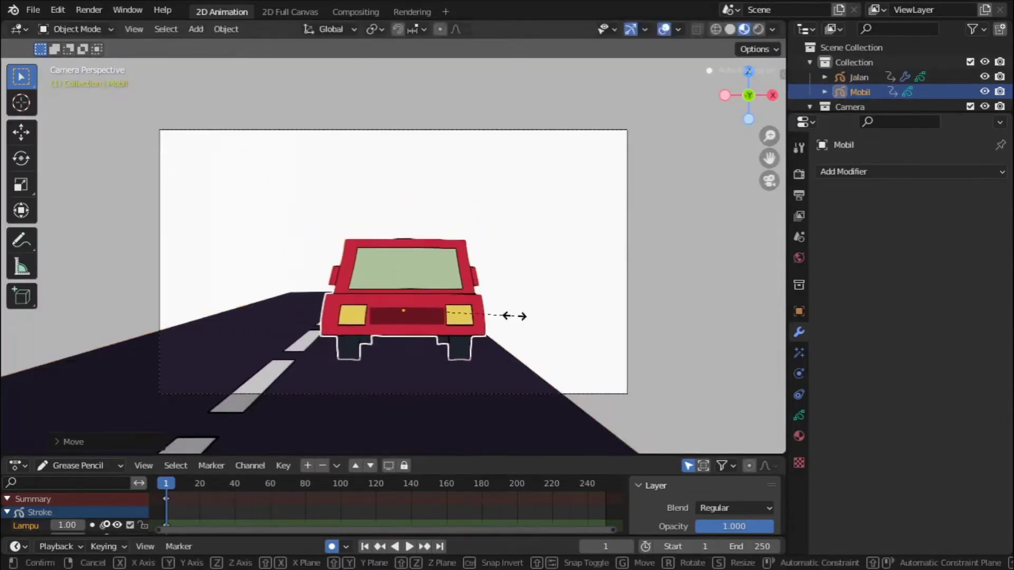
pyautogui.rightClick(515, 316)
# Step: Reselect the road, nudge it along Y and view through the camera
pyautogui.click(858, 77)
pyautogui.moveTo(749, 95); pyautogui.dragTo(708, 137)
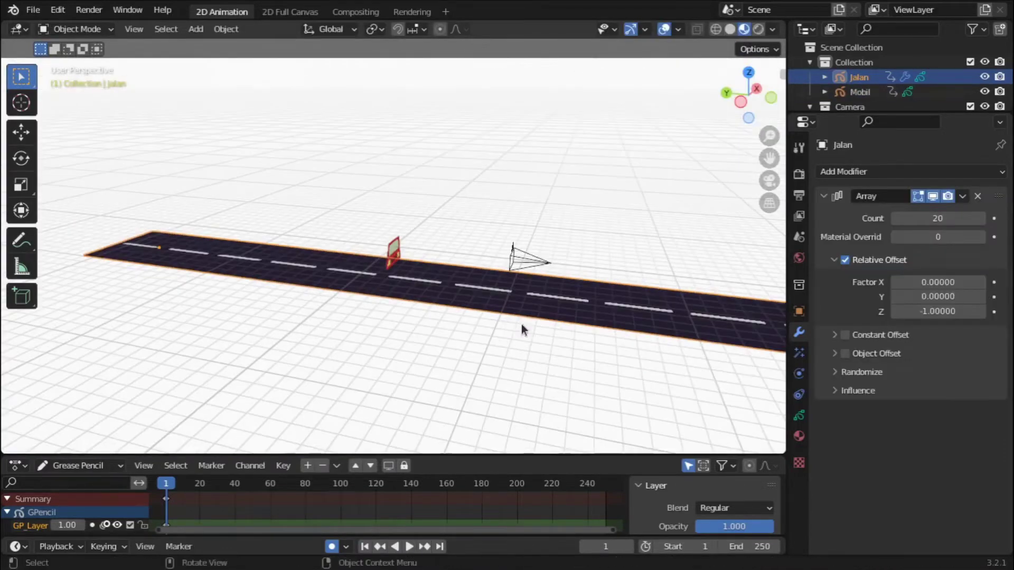
pyautogui.press('g')
pyautogui.press('y')
pyautogui.press('KP_0')
pyautogui.click(564, 310)
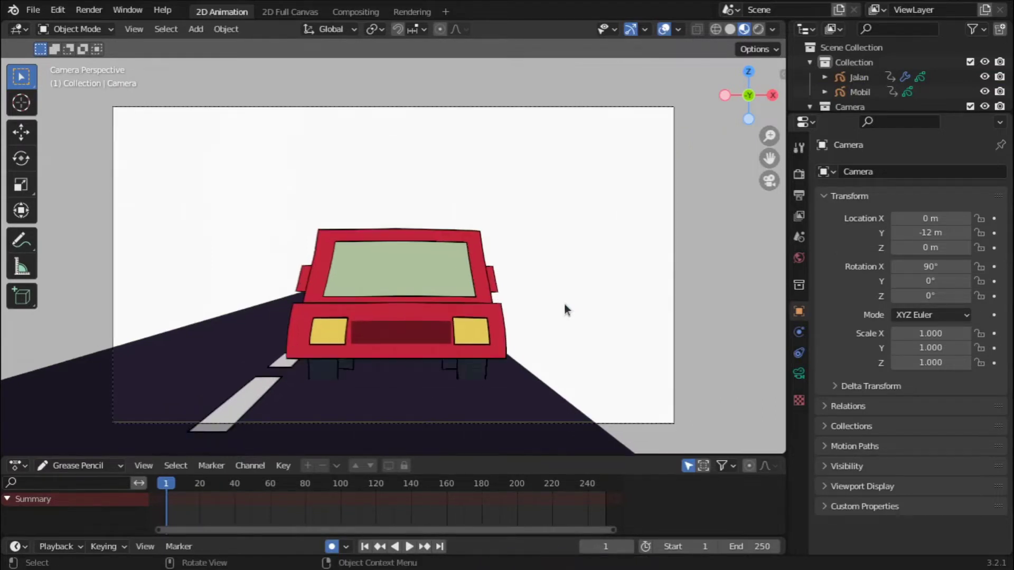
# Step: Add a blank Grease Pencil object and switch it to Draw Mode
pyautogui.hotkey('shift', 'a')
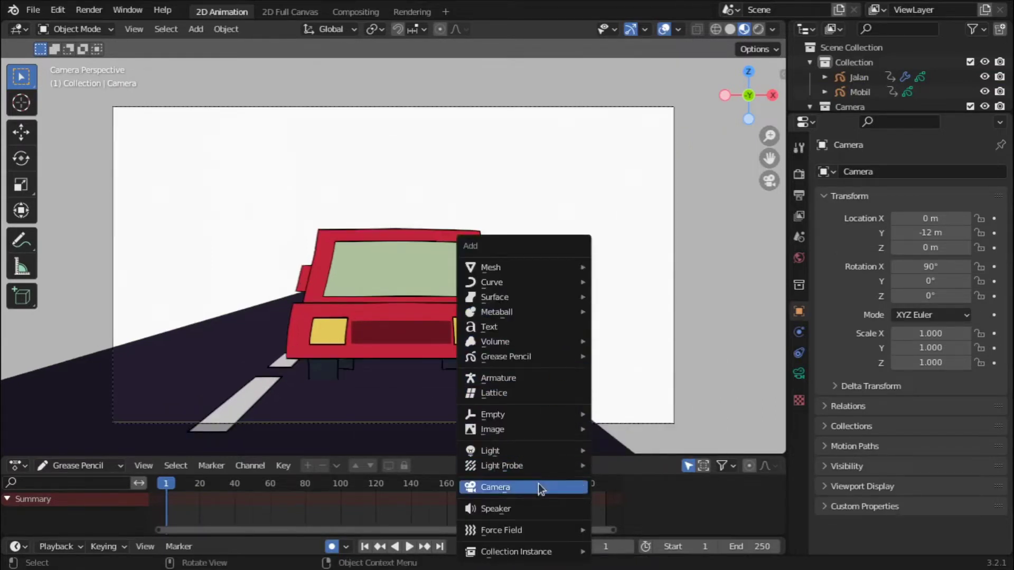
pyautogui.click(602, 356)
pyautogui.press('Tab')
pyautogui.click(74, 28)
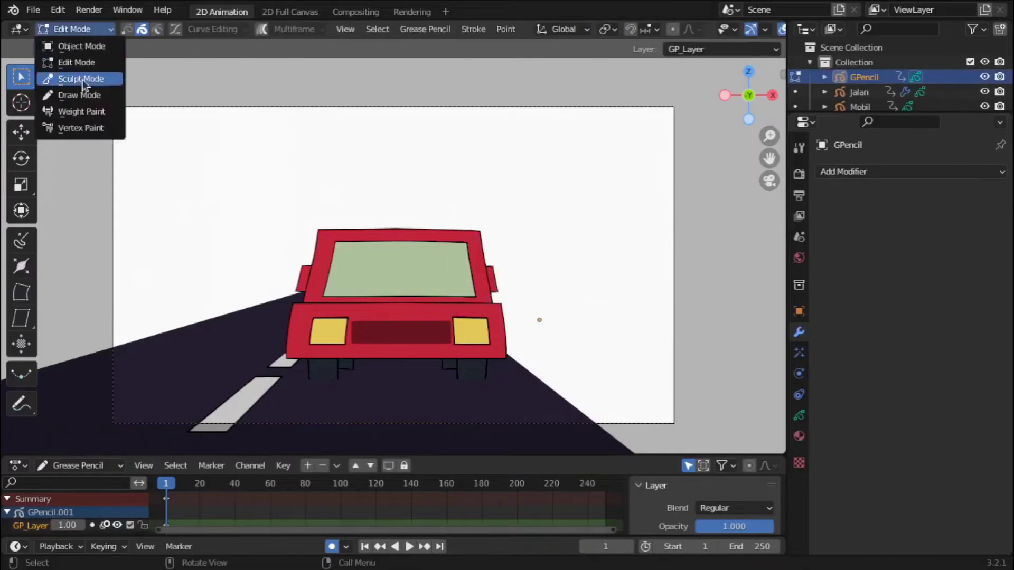
pyautogui.click(82, 93)
pyautogui.click(799, 436)
pyautogui.write('Semak')
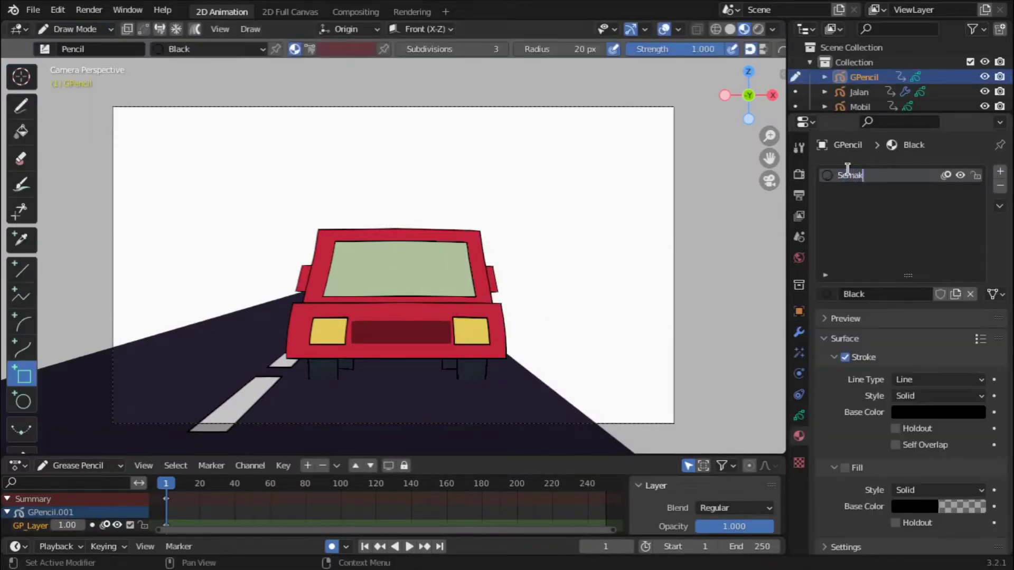
# Step: Give the Semak material a green fill and turn off its stroke
pyautogui.click(914, 507)
pyautogui.moveTo(876, 469); pyautogui.dragTo(917, 469)
pyautogui.click(887, 327)
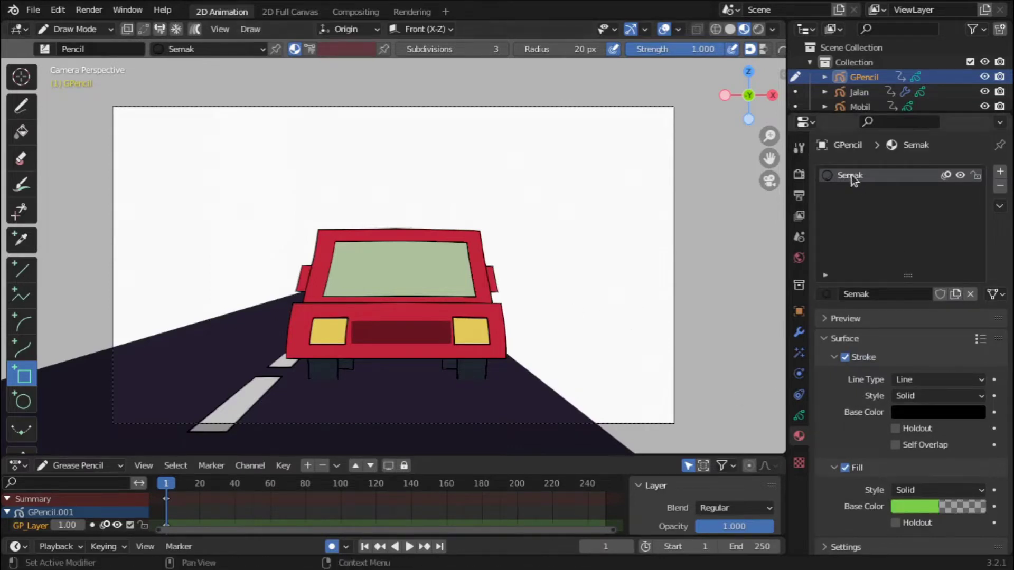
pyautogui.click(913, 506)
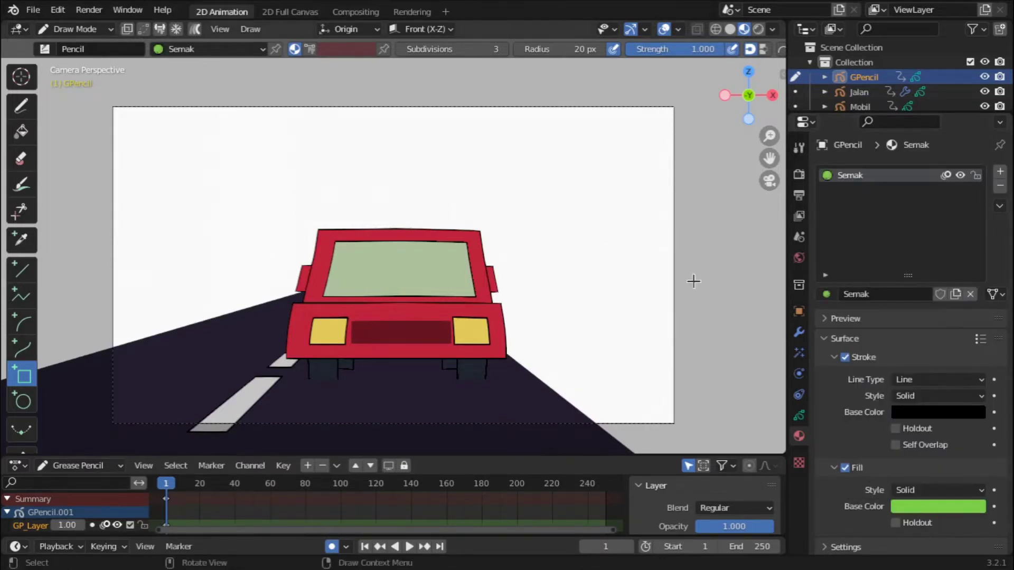
pyautogui.click(22, 402)
# Step: Draw the first three overlapping green circles of the bush with the Circle tool
pyautogui.click(845, 357)
pyautogui.scroll(2, 392, 217)
pyautogui.scroll(2, 392, 217)
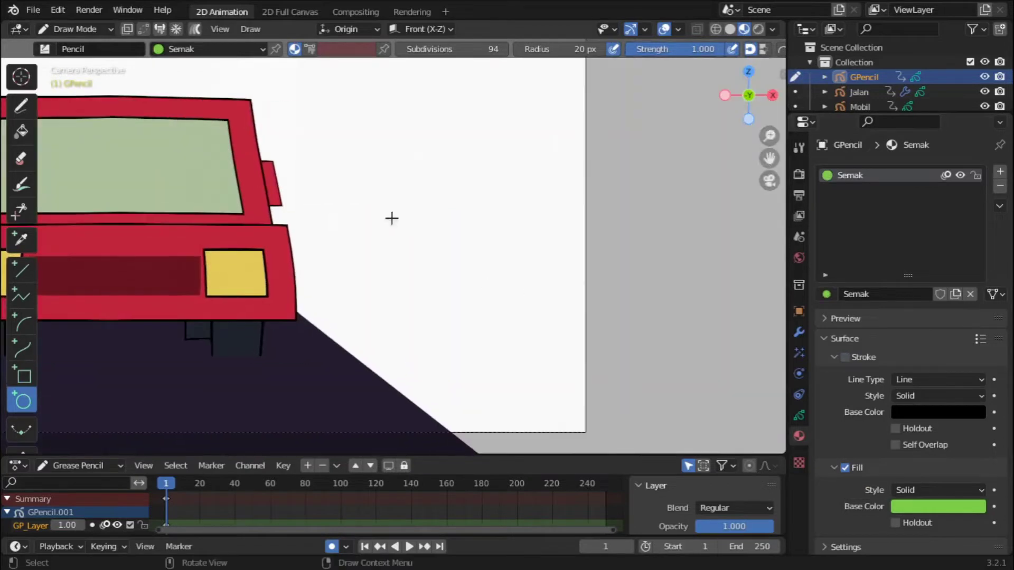
pyautogui.moveTo(345, 206)
pyautogui.mouseDown()
pyautogui.moveTo(401, 260)
pyautogui.moveTo(368, 226)
pyautogui.mouseUp()
pyautogui.press('Return')
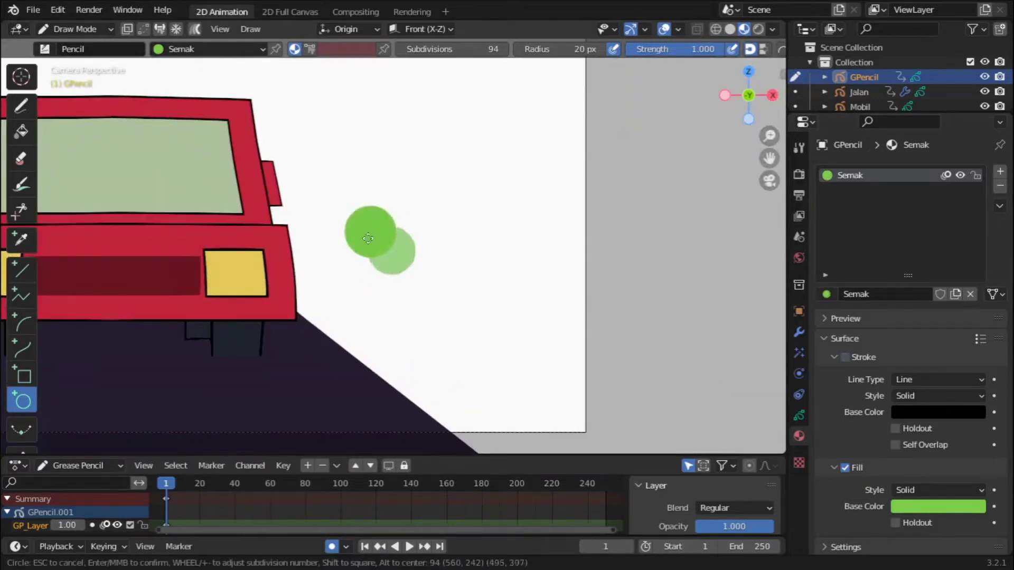
pyautogui.press('Return')
pyautogui.moveTo(338, 279); pyautogui.dragTo(383, 236)
pyautogui.press('Return')
pyautogui.moveTo(442, 193); pyautogui.dragTo(390, 251)
pyautogui.press('Return')
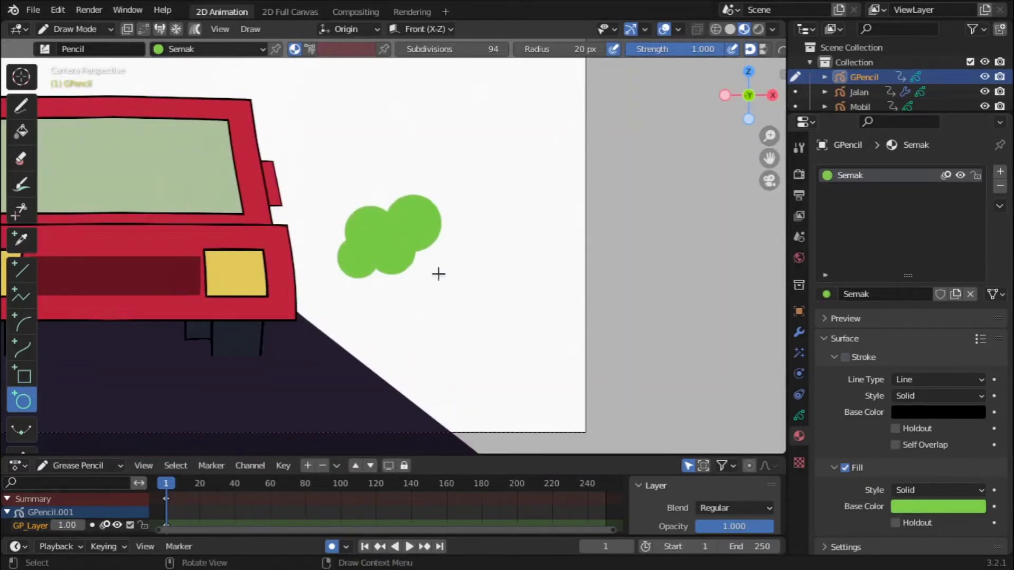
# Step: Add more green circles at the bush's lower left, right and bottom to fill it out
pyautogui.moveTo(450, 287); pyautogui.dragTo(401, 240)
pyautogui.press('Return')
pyautogui.moveTo(331, 291); pyautogui.dragTo(362, 258)
pyautogui.press('Return')
pyautogui.press('Return')
pyautogui.moveTo(493, 223)
pyautogui.mouseDown()
pyautogui.moveTo(453, 265)
pyautogui.moveTo(430, 238)
pyautogui.moveTo(464, 220)
pyautogui.mouseUp()
pyautogui.press('Return')
pyautogui.press('Return')
pyautogui.moveTo(494, 265)
pyautogui.mouseDown()
pyautogui.moveTo(421, 281)
pyautogui.moveTo(509, 325)
pyautogui.mouseUp()
pyautogui.press('Escape')
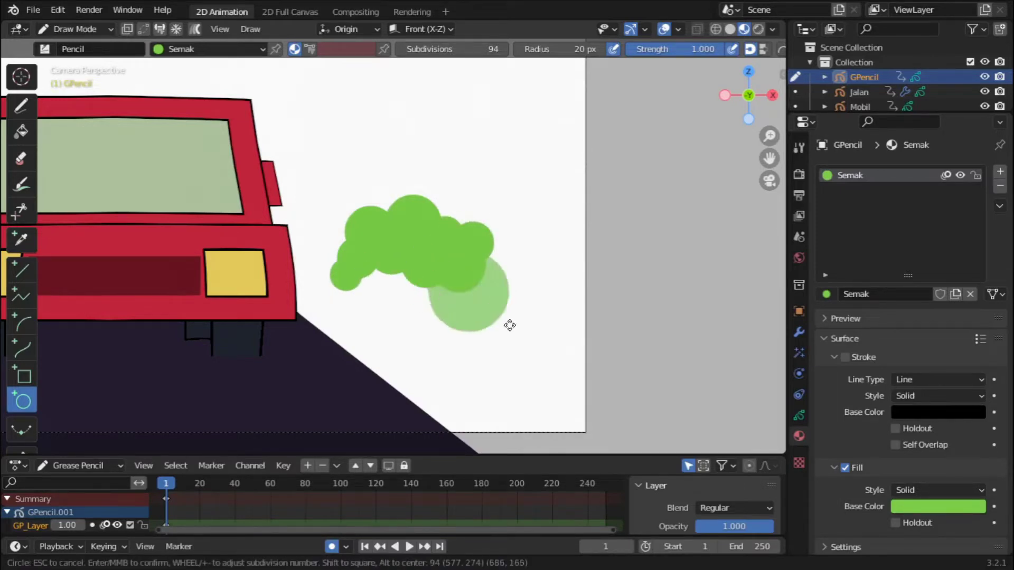
pyautogui.press('Return')
pyautogui.moveTo(410, 255)
pyautogui.mouseDown()
pyautogui.moveTo(345, 324)
pyautogui.moveTo(303, 292)
pyautogui.mouseUp()
pyautogui.press('Return')
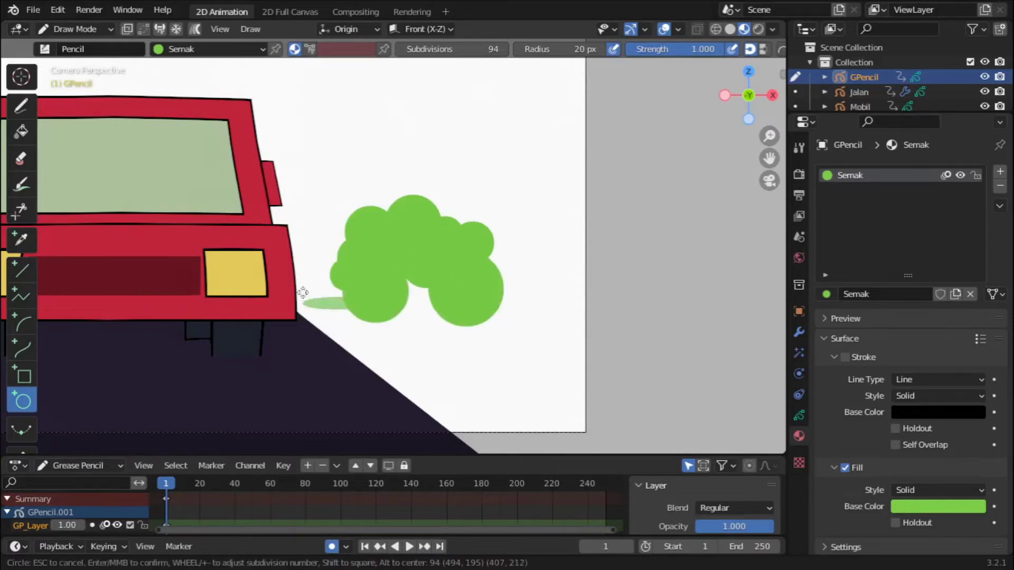
pyautogui.moveTo(422, 301); pyautogui.dragTo(427, 309)
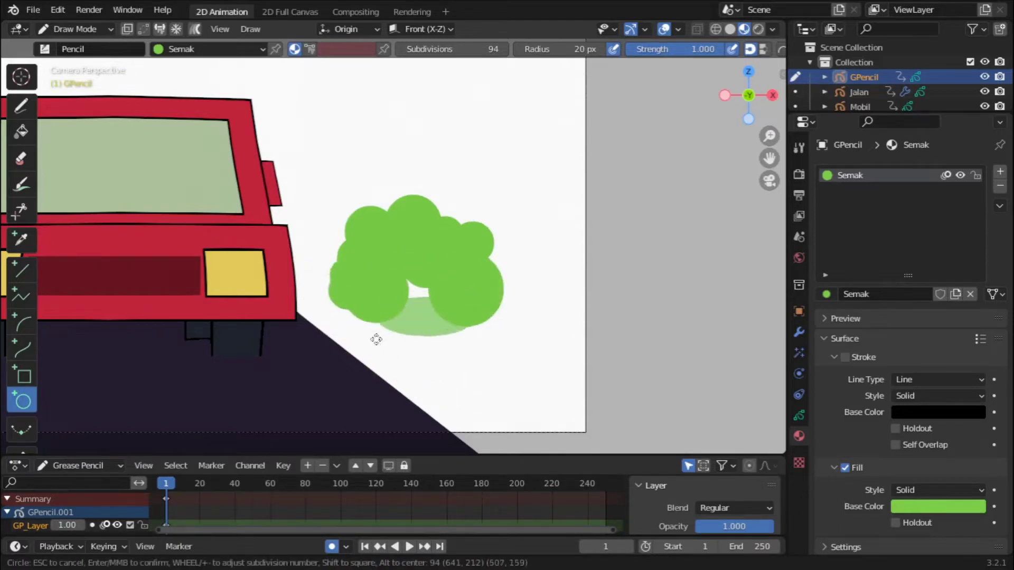
pyautogui.moveTo(376, 340)
pyautogui.mouseDown()
pyautogui.moveTo(431, 318)
pyautogui.moveTo(348, 337)
pyautogui.mouseUp()
pyautogui.press('Return')
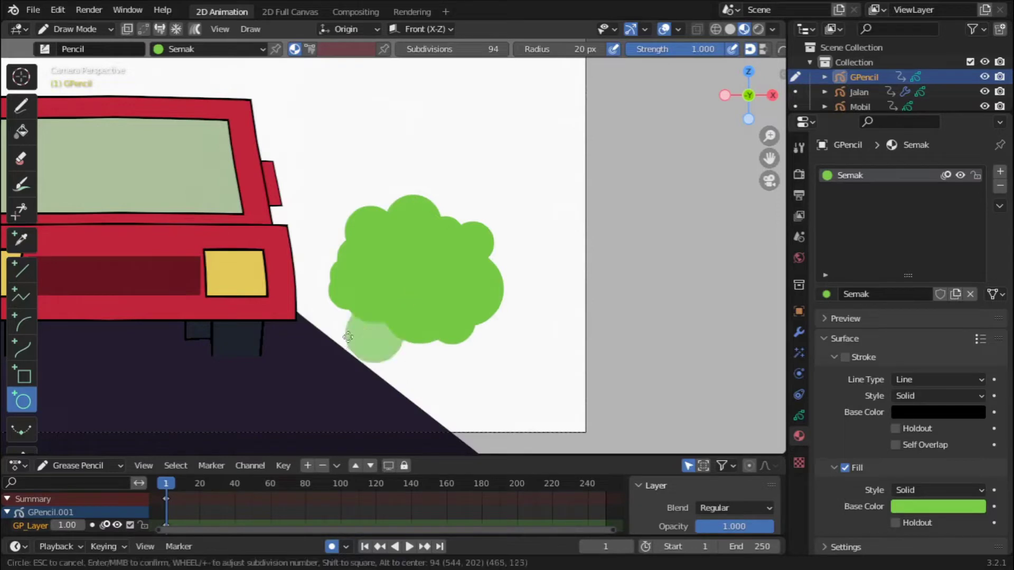
# Step: Add a second material slot with a new yellow-green fill material, Semak2
pyautogui.click(1000, 171)
pyautogui.click(871, 291)
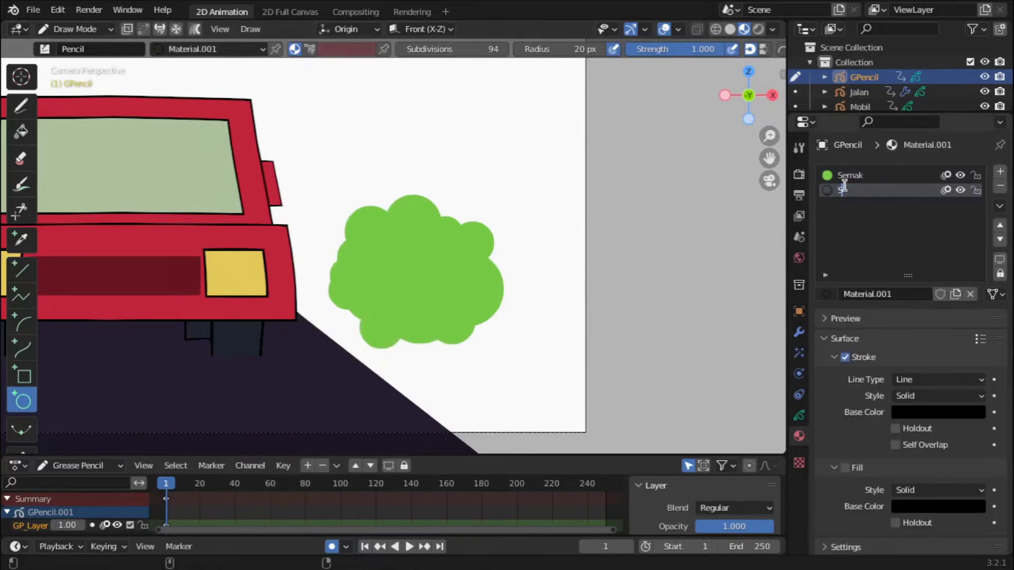
pyautogui.click(937, 506)
pyautogui.click(975, 363)
pyautogui.click(876, 350)
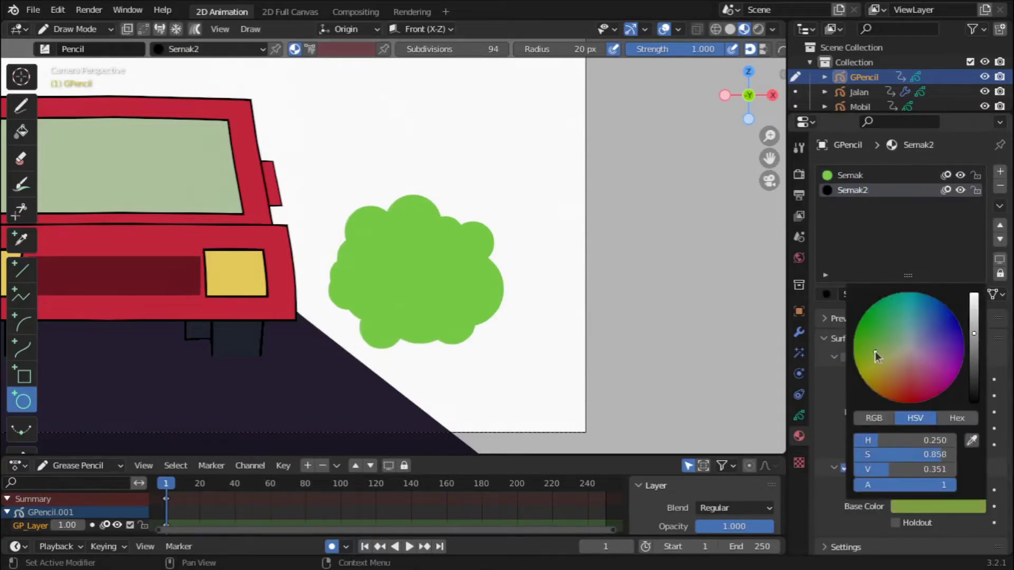
pyautogui.moveTo(403, 249); pyautogui.dragTo(454, 293)
pyautogui.click(932, 506)
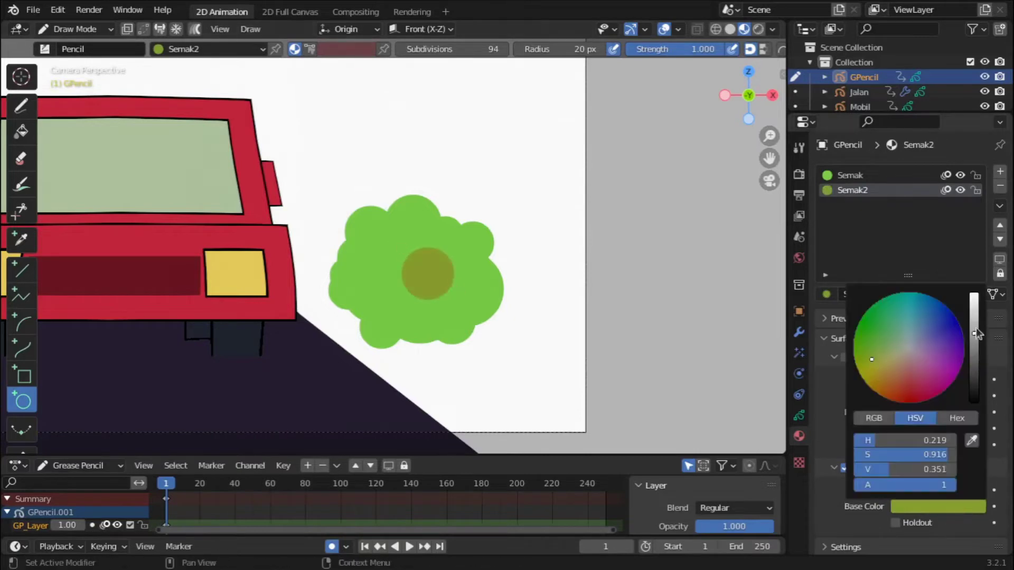
pyautogui.moveTo(898, 328); pyautogui.dragTo(879, 319)
# Step: Layer ten yellow-green circles over the lower half of the bush
pyautogui.moveTo(464, 275); pyautogui.dragTo(443, 297)
pyautogui.moveTo(366, 253); pyautogui.dragTo(412, 297)
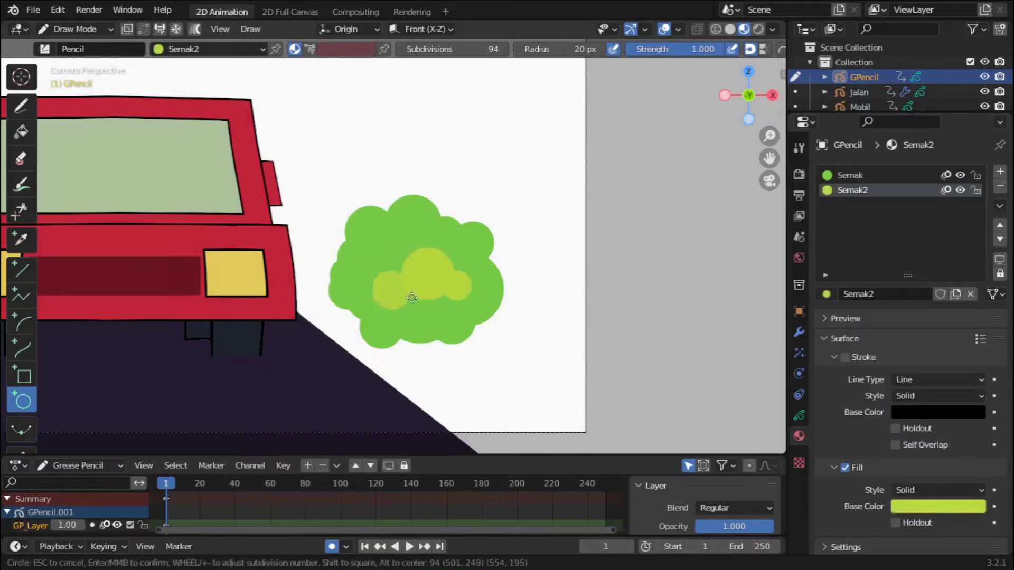
pyautogui.moveTo(354, 267); pyautogui.dragTo(388, 308)
pyautogui.moveTo(491, 313); pyautogui.dragTo(460, 293)
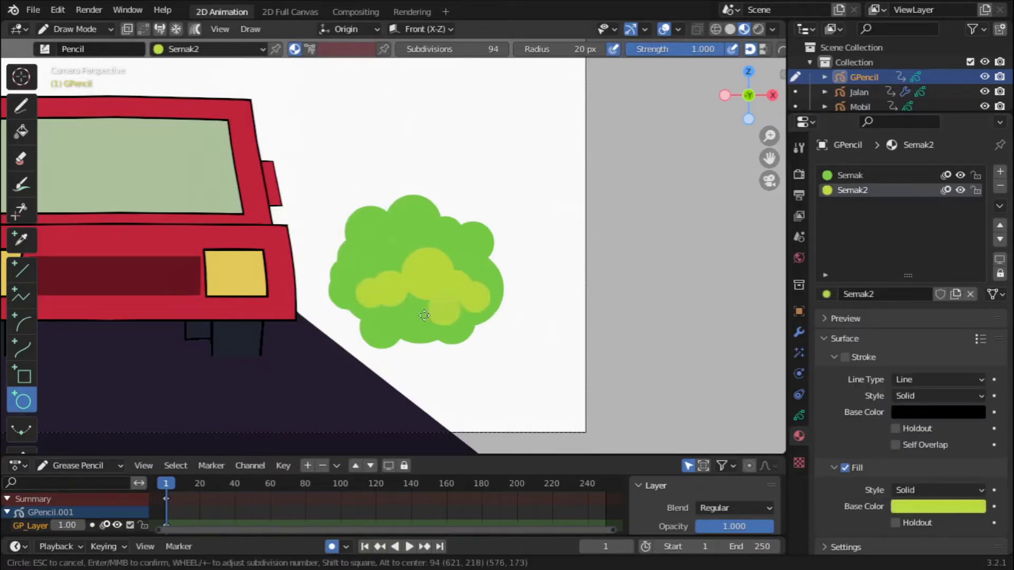
pyautogui.moveTo(387, 290)
pyautogui.mouseDown()
pyautogui.moveTo(428, 315)
pyautogui.moveTo(364, 348)
pyautogui.mouseUp()
pyautogui.moveTo(377, 260); pyautogui.dragTo(420, 229)
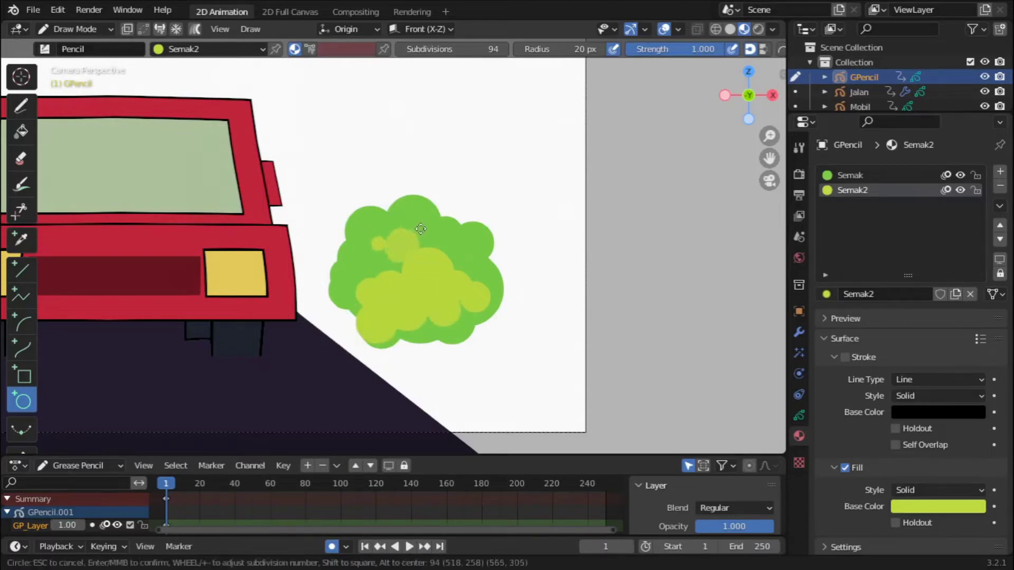
pyautogui.moveTo(473, 315); pyautogui.dragTo(511, 262)
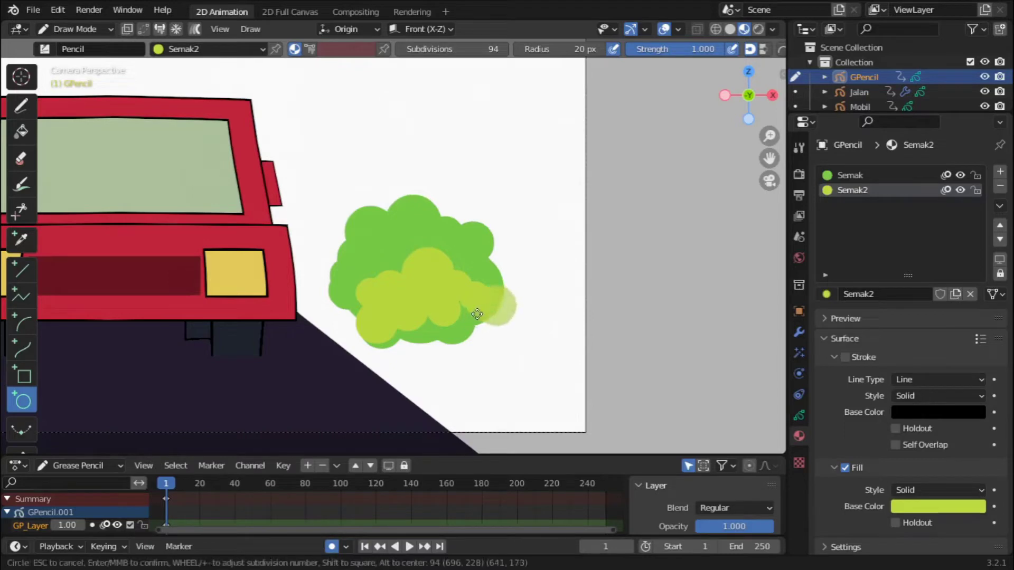
pyautogui.moveTo(382, 289); pyautogui.dragTo(335, 328)
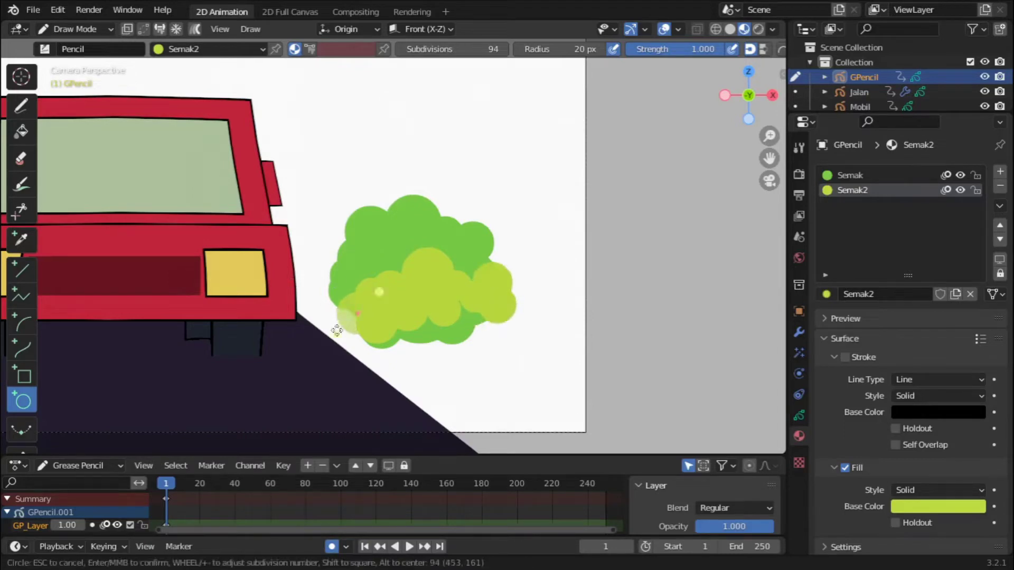
pyautogui.moveTo(449, 302)
pyautogui.mouseDown()
pyautogui.moveTo(500, 337)
pyautogui.moveTo(405, 360)
pyautogui.mouseUp()
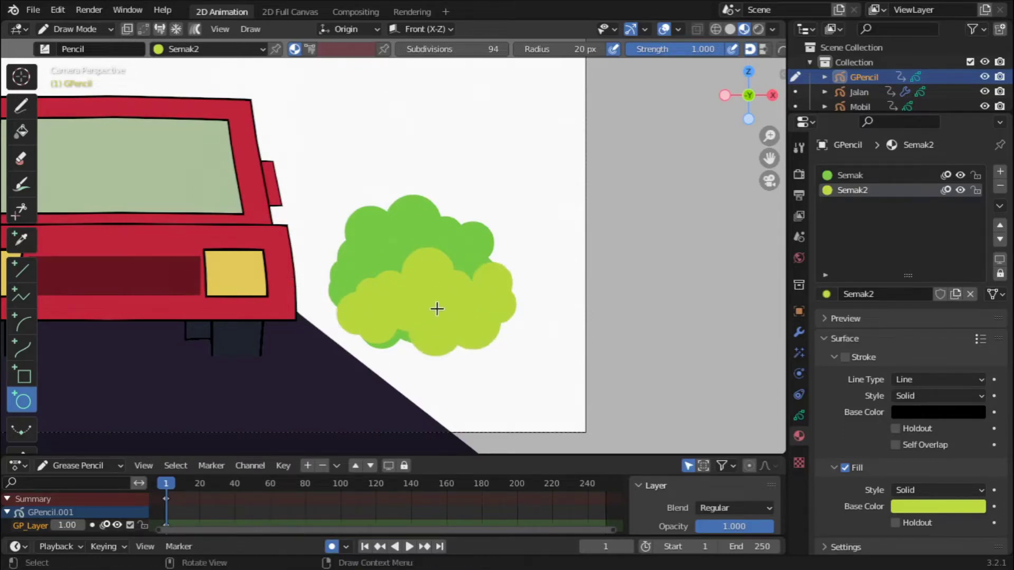
pyautogui.moveTo(432, 315); pyautogui.dragTo(364, 352)
# Step: Duplicate the selected circles in Edit Mode and place the copies at the bush's lower right
pyautogui.scroll(-1, 430, 332)
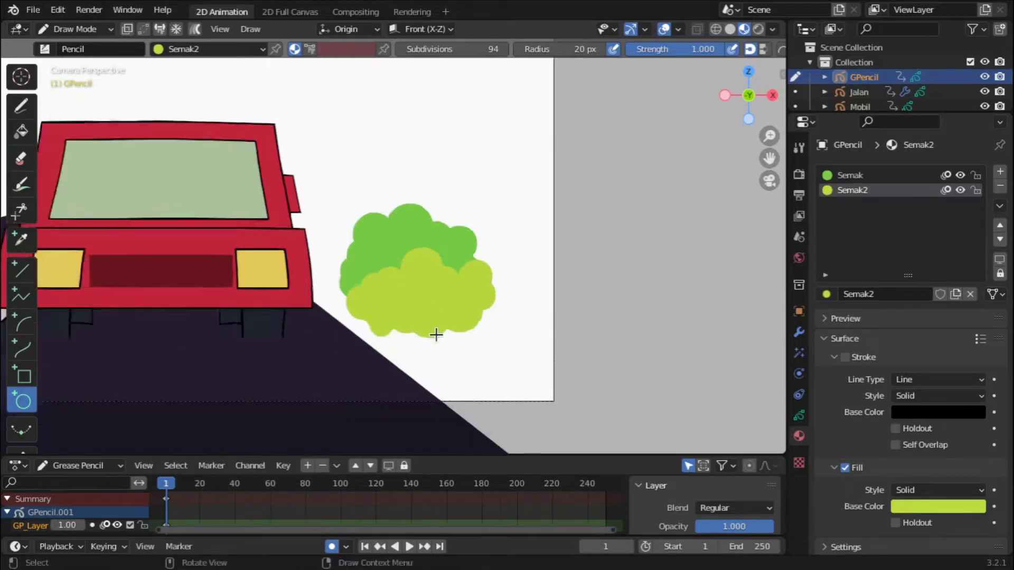
pyautogui.press('Tab')
pyautogui.hotkey('shift', 'd')
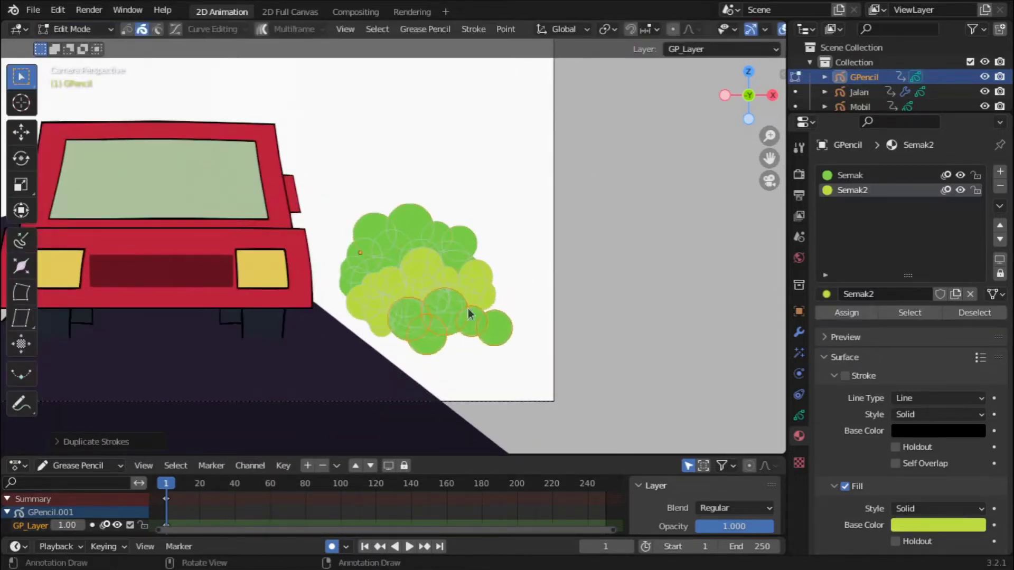
pyautogui.click(475, 307)
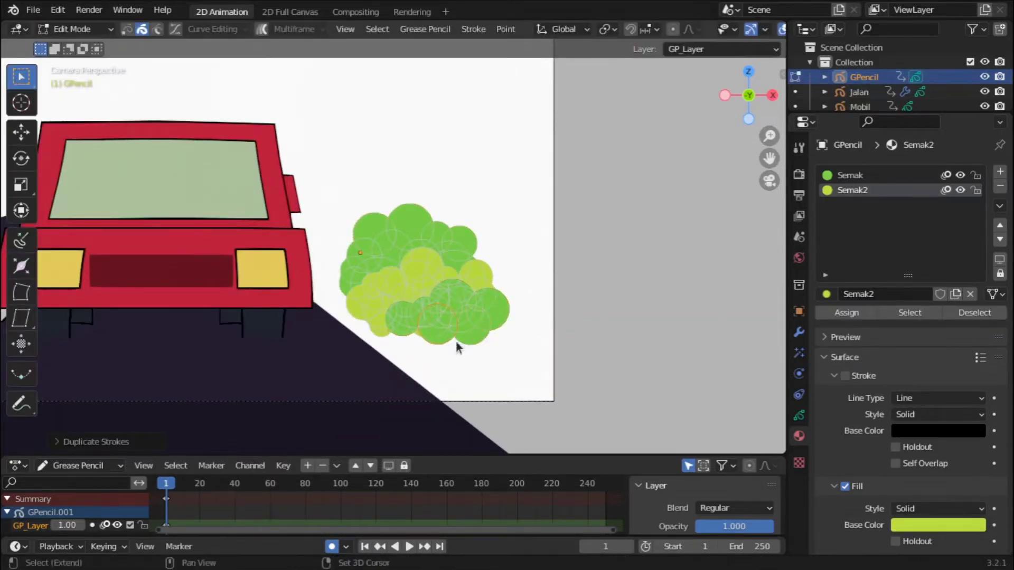
pyautogui.press('Tab')
pyautogui.scroll(-2, 499, 302)
pyautogui.scroll(1, 499, 302)
# Step: Resize the bush drawing and check it from above and through the camera
pyautogui.hotkey('ctrl', 'Tab')
pyautogui.press('s')
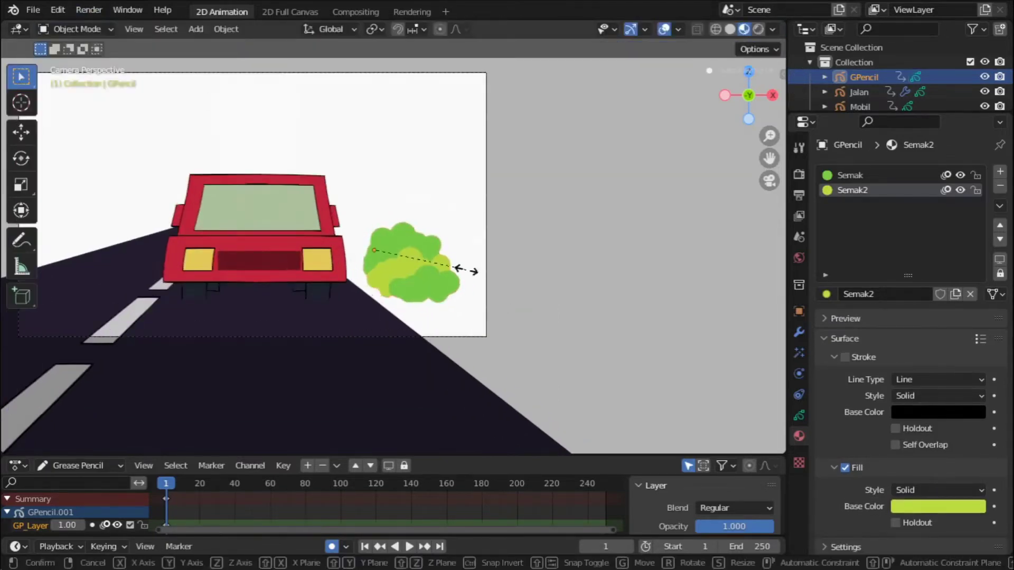
pyautogui.click(546, 199)
pyautogui.moveTo(545, 200); pyautogui.dragTo(664, 274, button='middle')
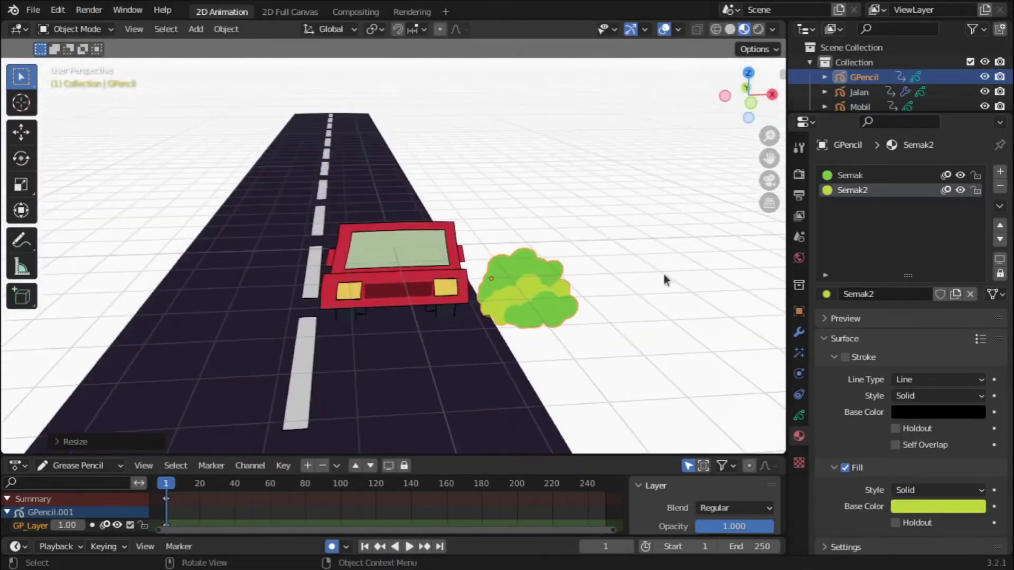
pyautogui.click(770, 181)
pyautogui.moveTo(752, 196); pyautogui.dragTo(594, 246, button='middle')
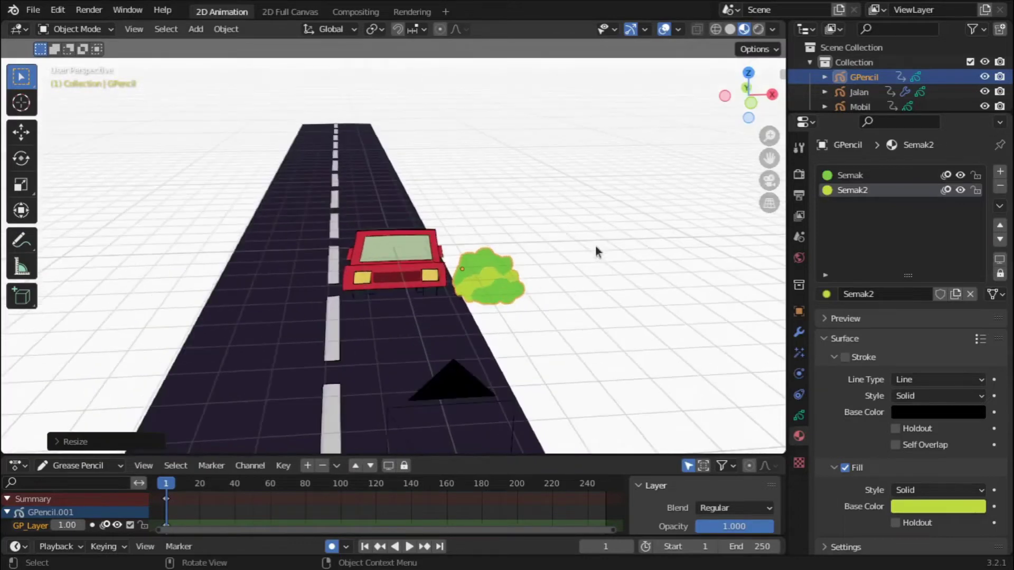
# Step: Add an Array modifier to the bush with relative offset X 0 and Y 300
pyautogui.click(799, 332)
pyautogui.click(845, 172)
pyautogui.click(739, 209)
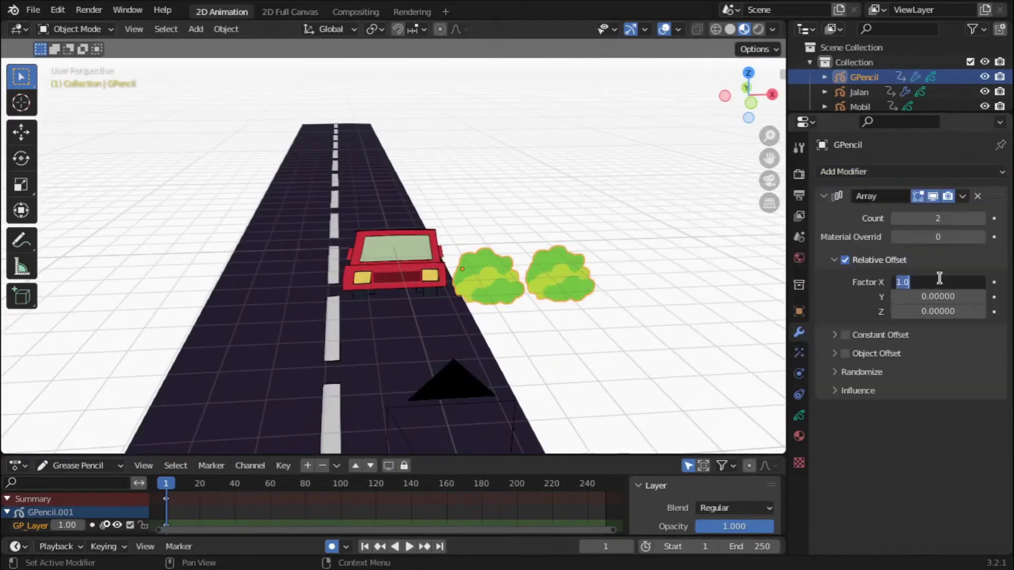
pyautogui.write('0')
pyautogui.press('Return')
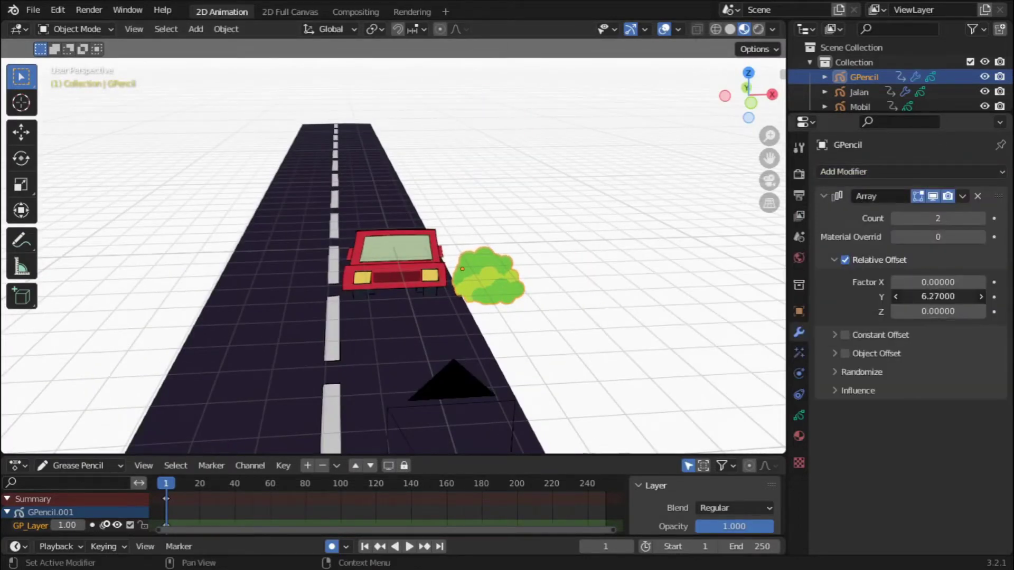
pyautogui.moveTo(938, 297); pyautogui.dragTo(972, 297)
pyautogui.moveTo(749, 95)
pyautogui.mouseDown()
pyautogui.moveTo(729, 105)
pyautogui.moveTo(739, 92)
pyautogui.mouseUp()
pyautogui.click(946, 297)
pyautogui.write('300')
pyautogui.press('Return')
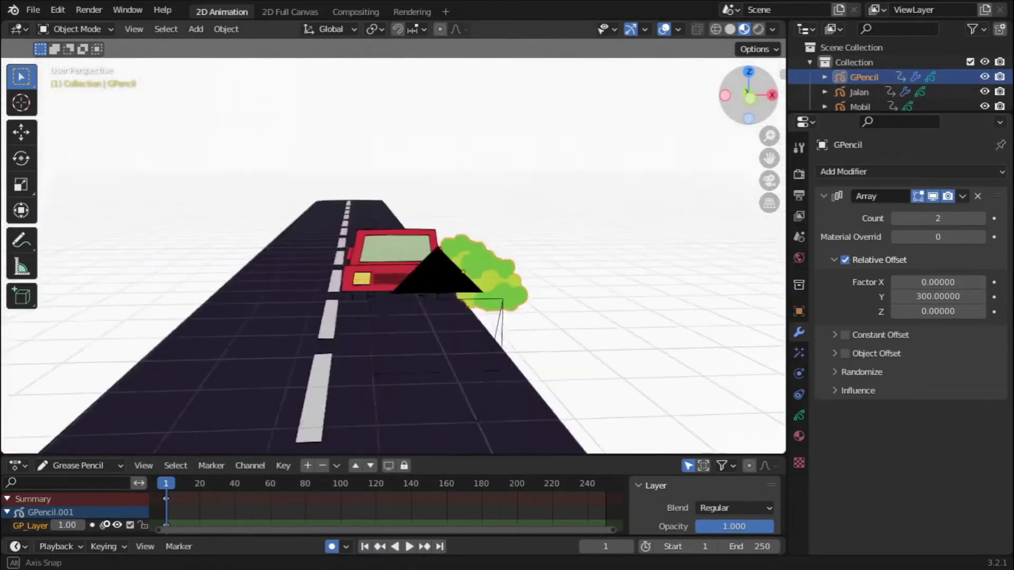
# Step: Change the Array's Y relative offset to -700 and raise the count to 13
pyautogui.click(770, 181)
pyautogui.write('5')
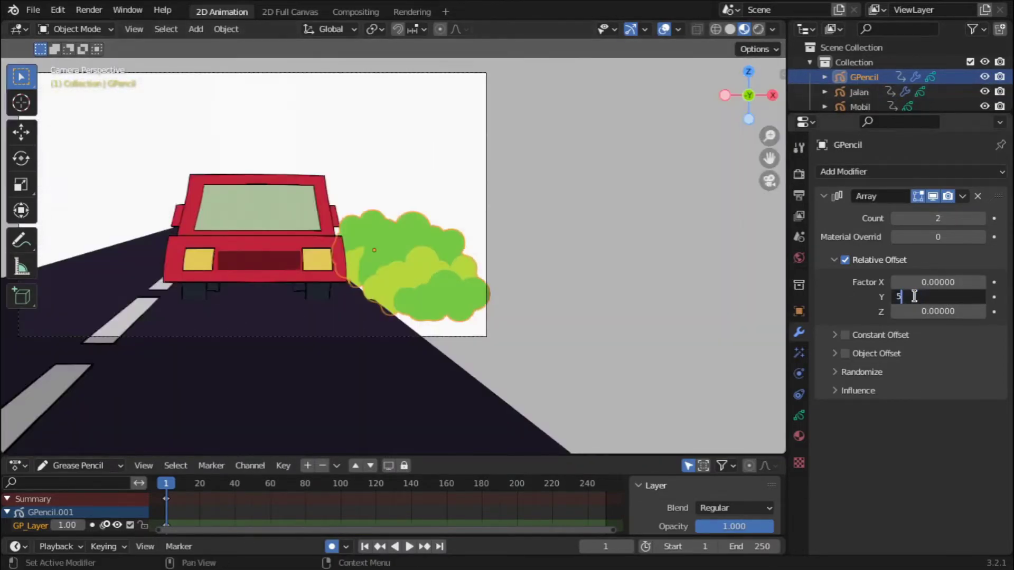
pyautogui.write('00')
pyautogui.press('Return')
pyautogui.moveTo(748, 95); pyautogui.dragTo(742, 89)
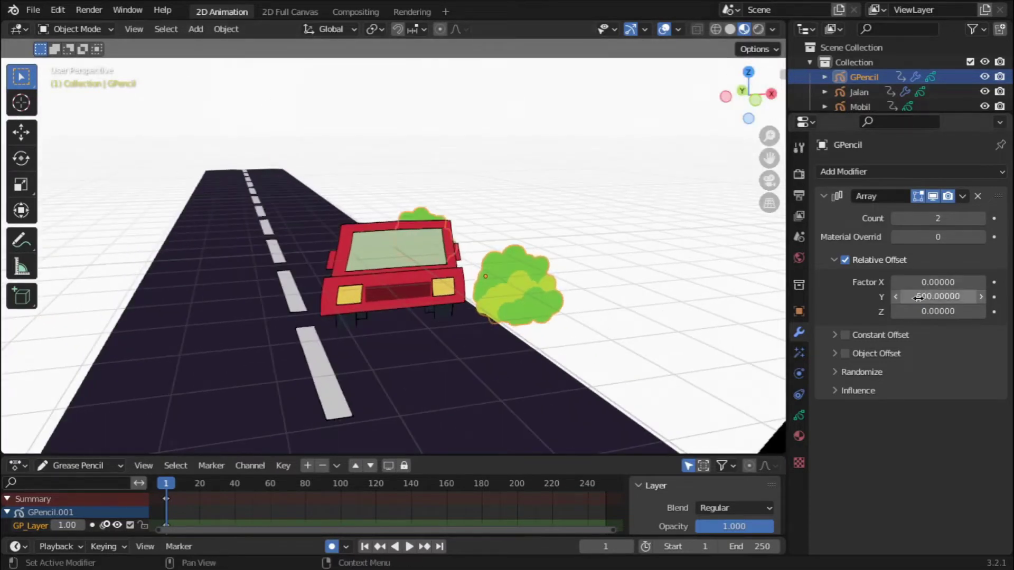
pyautogui.write('700')
pyautogui.press('Return')
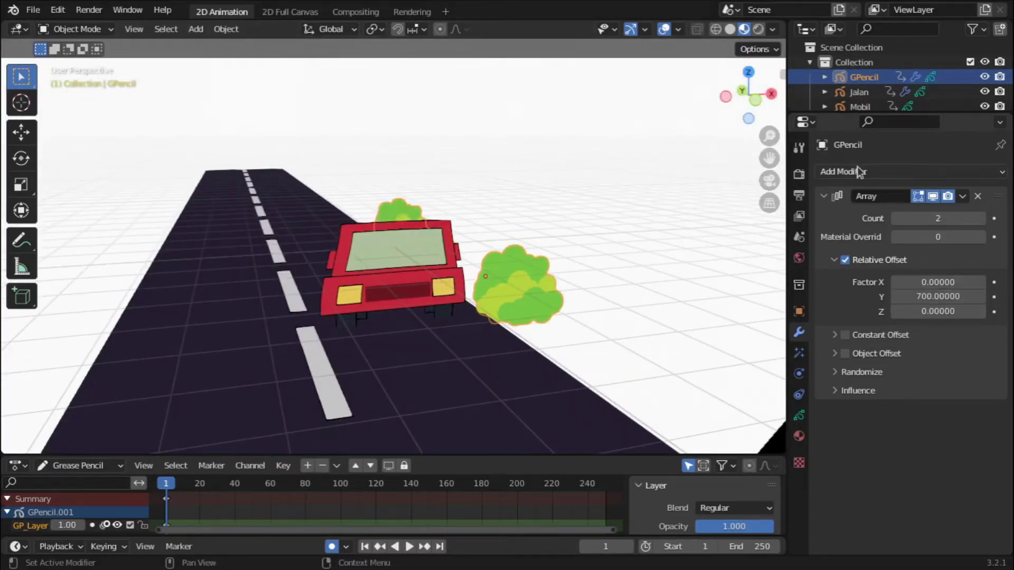
pyautogui.moveTo(748, 95); pyautogui.dragTo(739, 90)
pyautogui.scroll(-3, 686, 235)
pyautogui.scroll(-3, 685, 231)
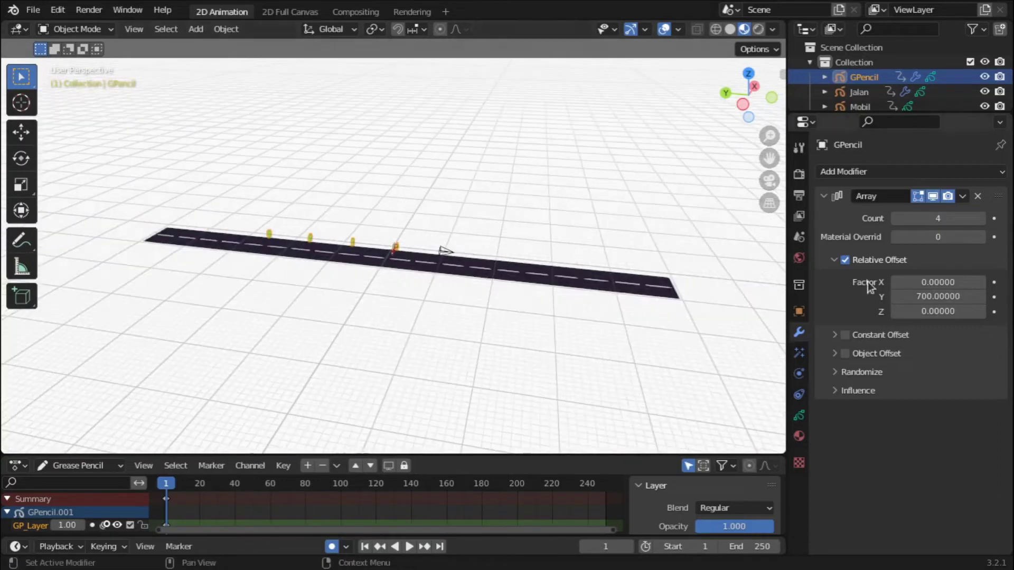
pyautogui.click(980, 220)
pyautogui.scroll(1, 471, 194)
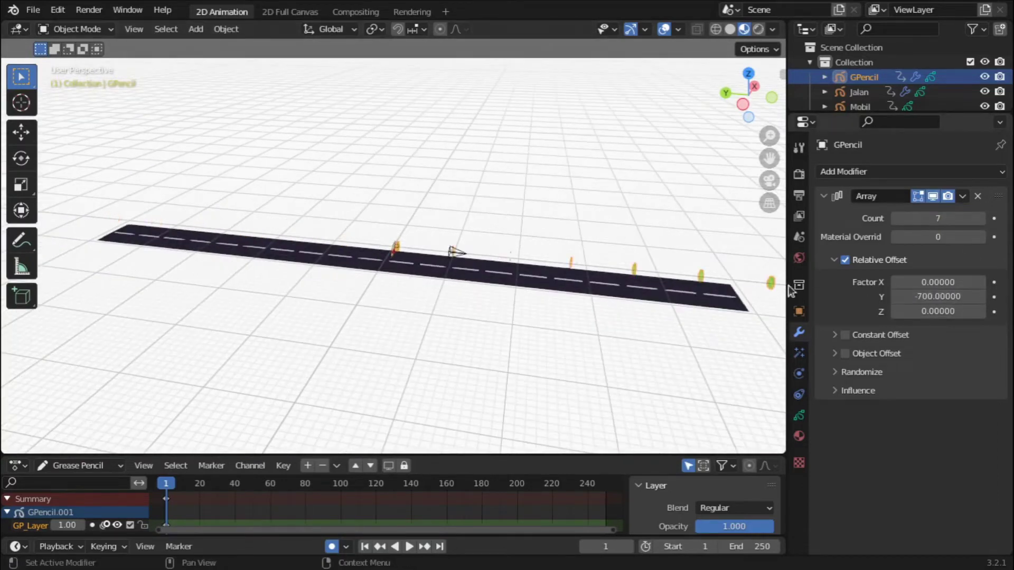
# Step: Move the bush row along Y and duplicate it into a second row beside the road
pyautogui.press('g')
pyautogui.press('y')
pyautogui.click(165, 227)
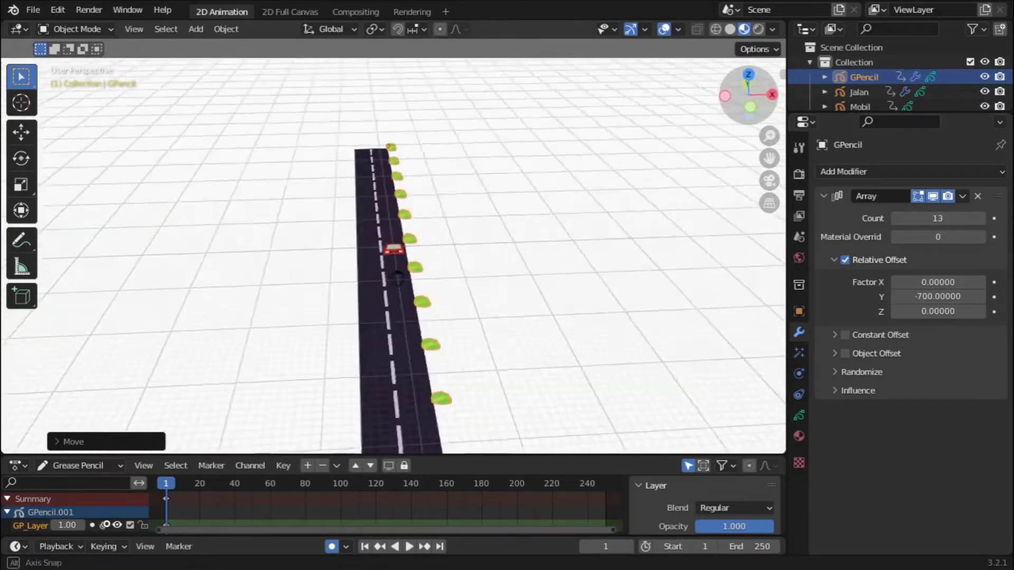
pyautogui.moveTo(736, 102); pyautogui.dragTo(325, 161)
pyautogui.scroll(-2, 325, 161)
pyautogui.hotkey('shift', 'd')
pyautogui.press('y')
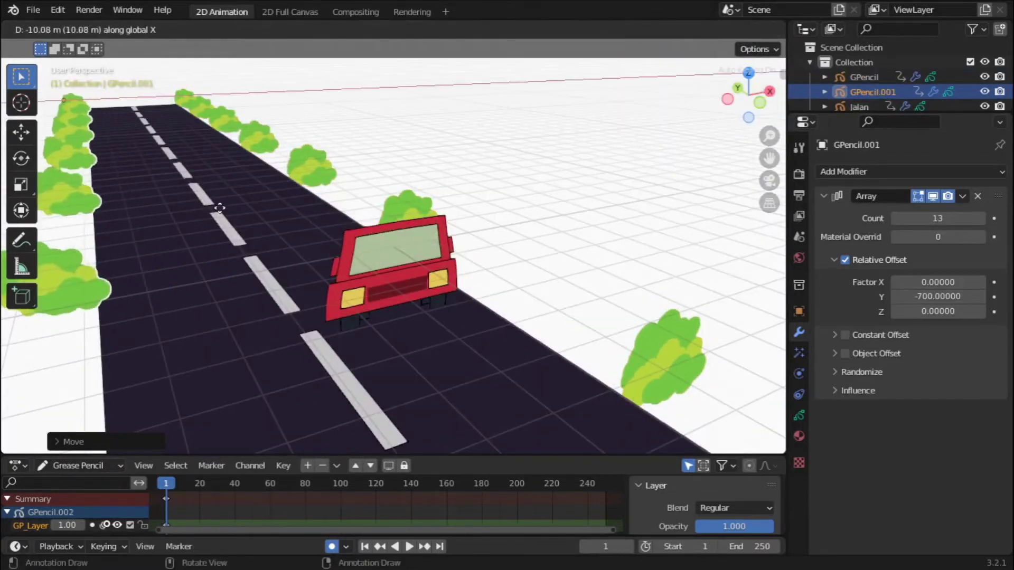
pyautogui.click(317, 177)
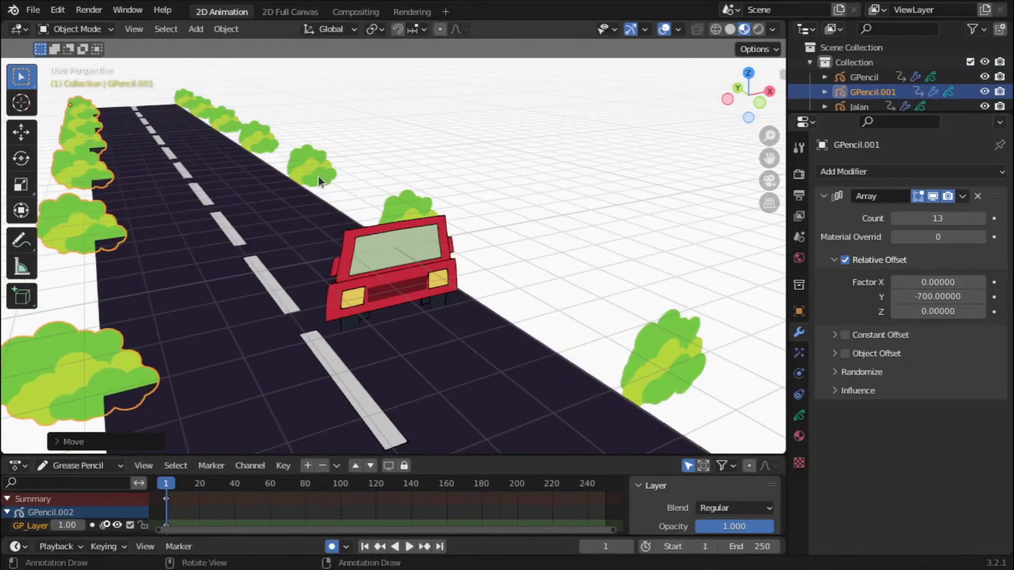
# Step: Duplicate another bush row for the opposite roadside, position it along Y and resize it
pyautogui.hotkey('shift', 'd')
pyautogui.press('y')
pyautogui.press('s')
pyautogui.press('g')
pyautogui.press('y')
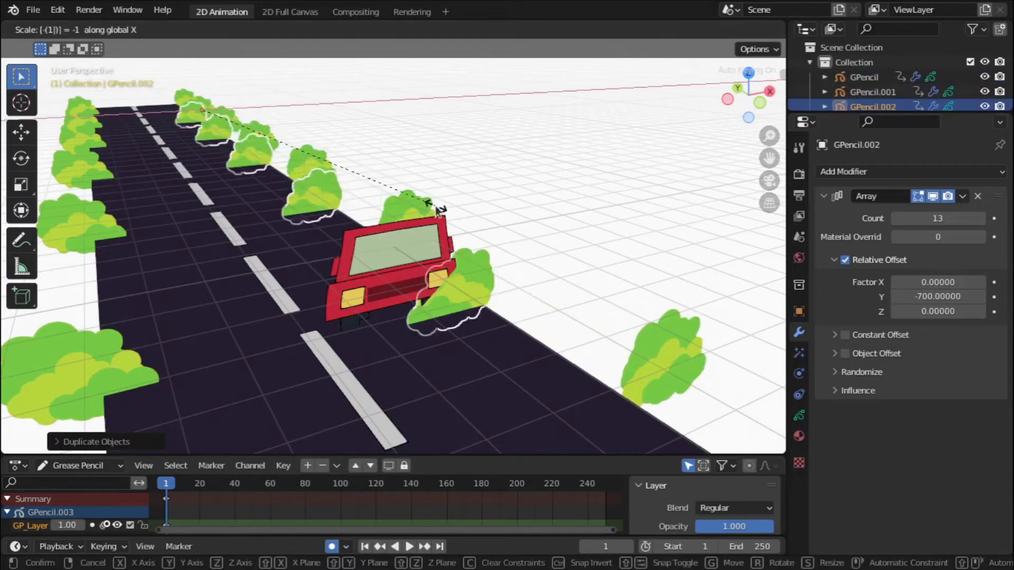
pyautogui.click(464, 198)
pyautogui.press('s')
pyautogui.click(566, 184)
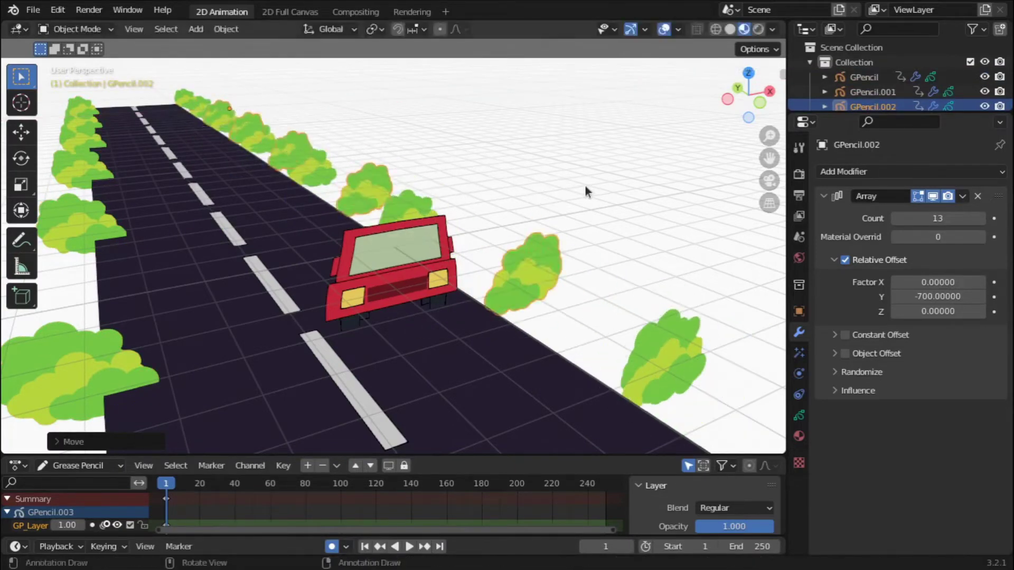
pyautogui.press('s')
pyautogui.click(655, 153)
pyautogui.press('KP_0')
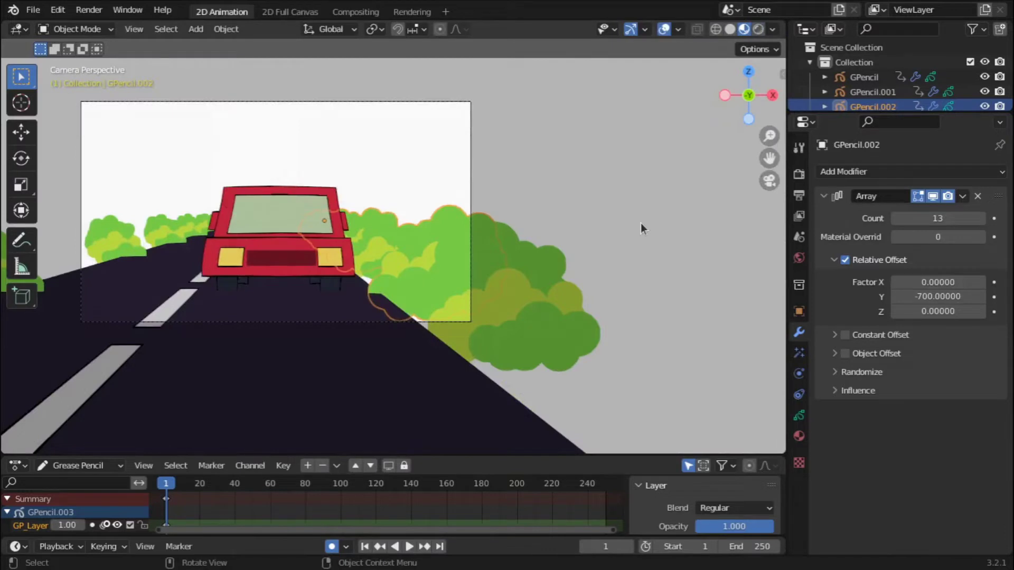
# Step: In camera view, enlarge and shift the bush rows along Y to fit the road edges
pyautogui.click(184, 232)
pyautogui.press('s')
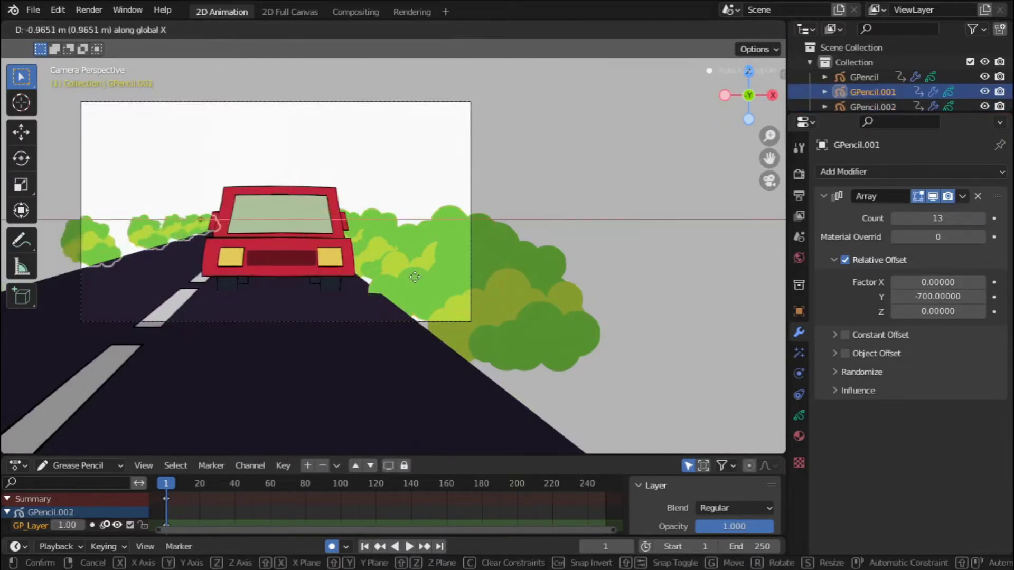
pyautogui.click(425, 285)
pyautogui.click(425, 285)
pyautogui.press('s')
pyautogui.press('g')
pyautogui.press('y')
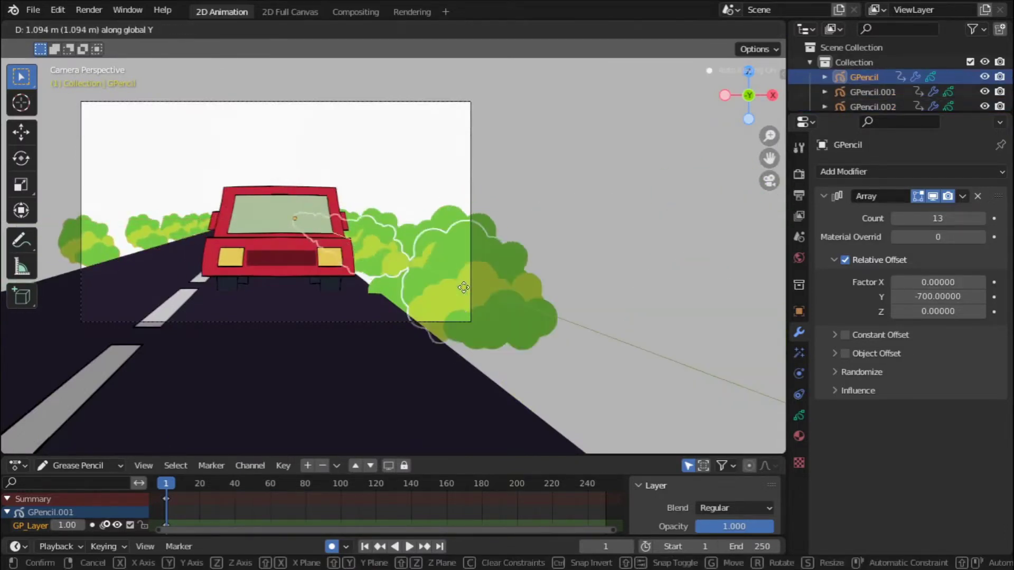
pyautogui.click(416, 286)
pyautogui.click(417, 286)
pyautogui.press('g')
pyautogui.press('y')
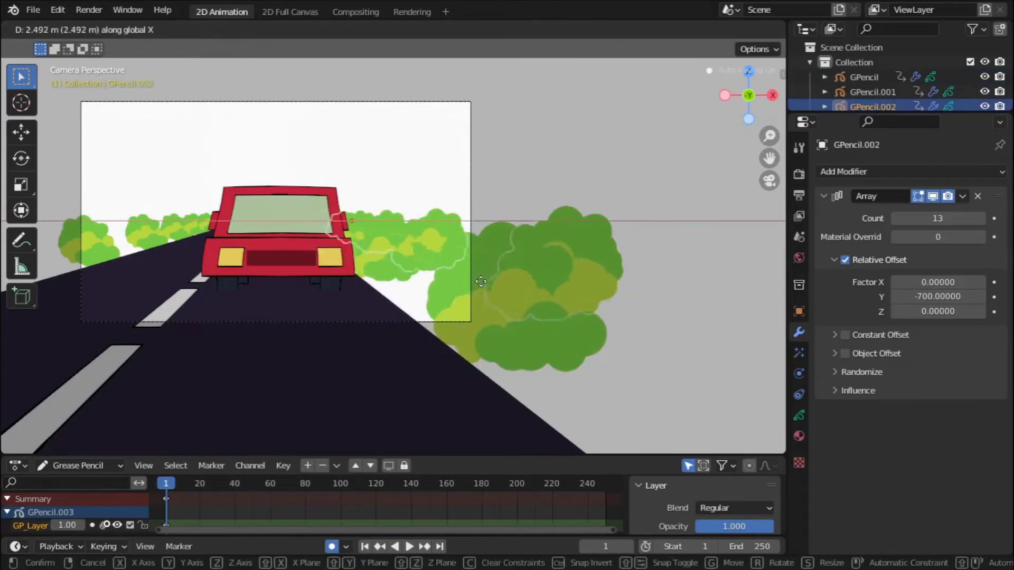
pyautogui.click(437, 350)
pyautogui.click(436, 350)
pyautogui.click(600, 313)
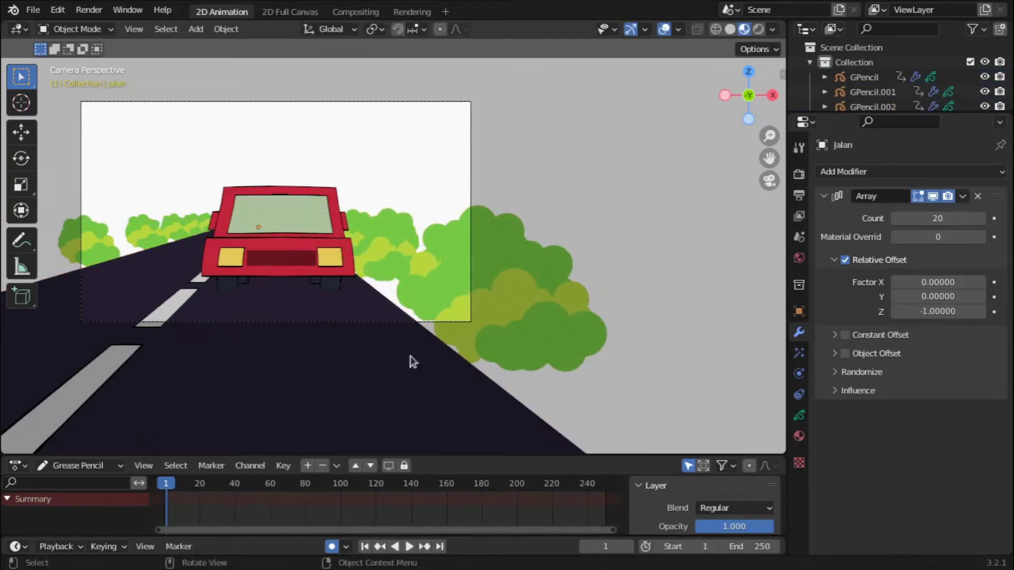
# Step: Select all the road strokes in top view and switch the road to Draw Mode
pyautogui.press('Tab')
pyautogui.moveTo(748, 95); pyautogui.dragTo(473, 198)
pyautogui.scroll(3, 474, 197)
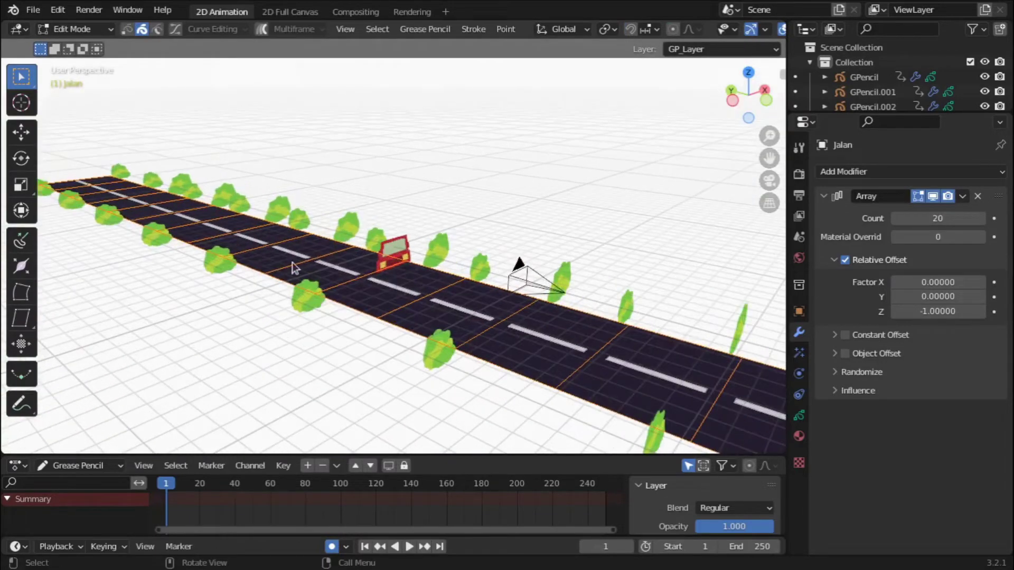
pyautogui.click(748, 74)
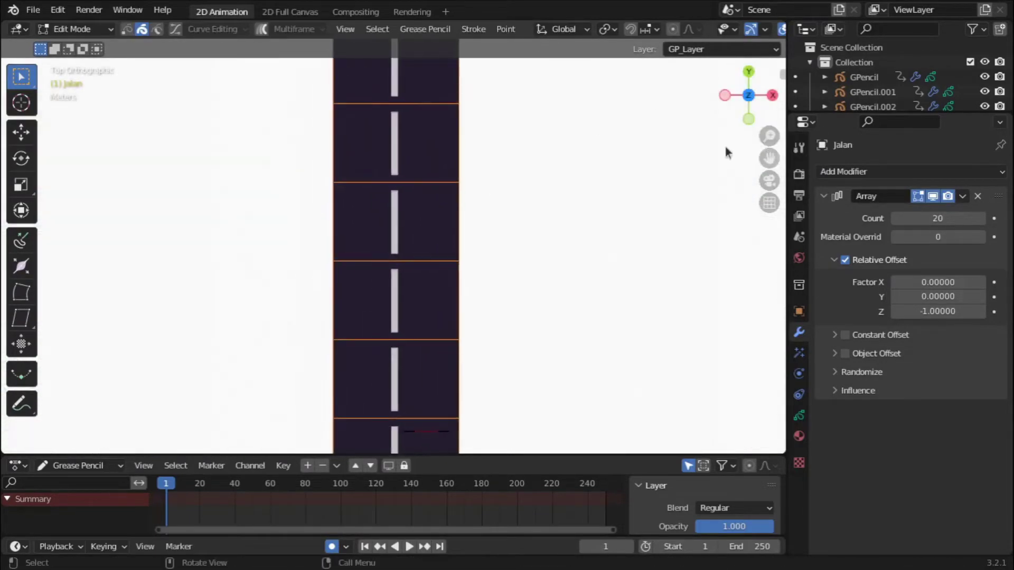
pyautogui.scroll(6, 392, 309)
pyautogui.scroll(1, 393, 309)
pyautogui.press('a')
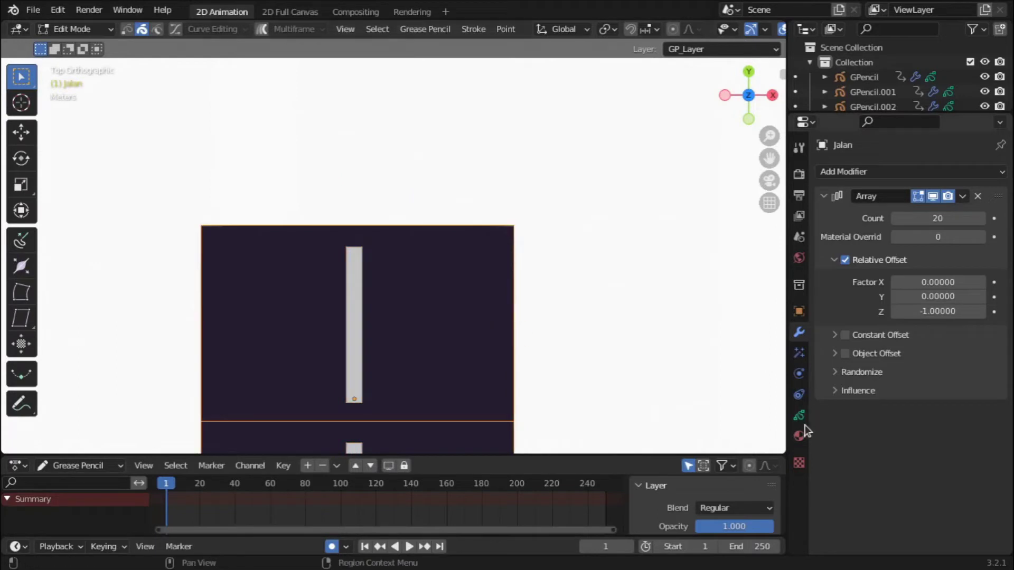
pyautogui.click(72, 29)
pyautogui.click(79, 93)
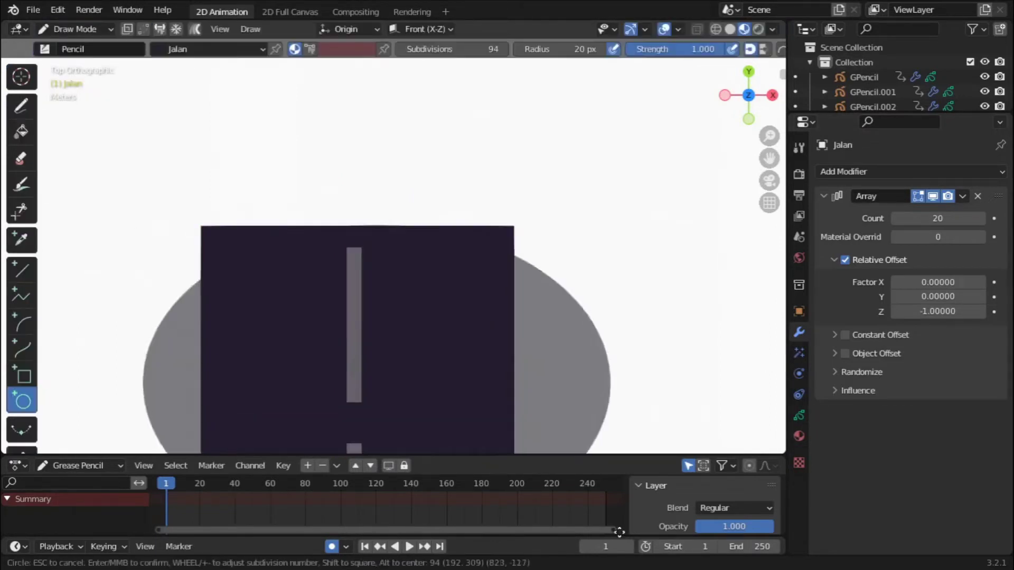
# Step: Add a Tanah material with red fill and draw a box rectangle over the road
pyautogui.scroll(-5, 489, 236)
pyautogui.scroll(2, 489, 235)
pyautogui.click(799, 437)
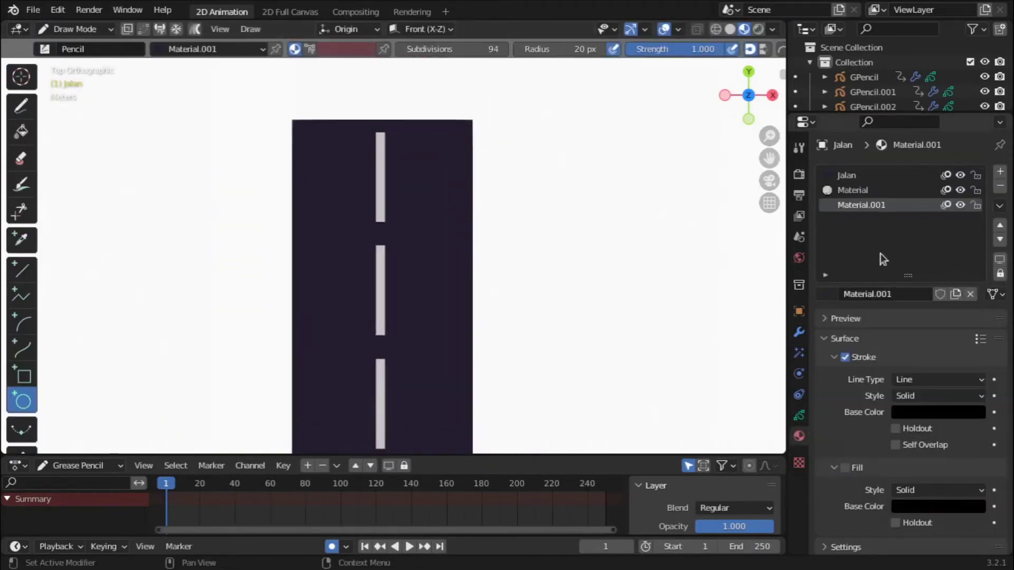
pyautogui.click(956, 513)
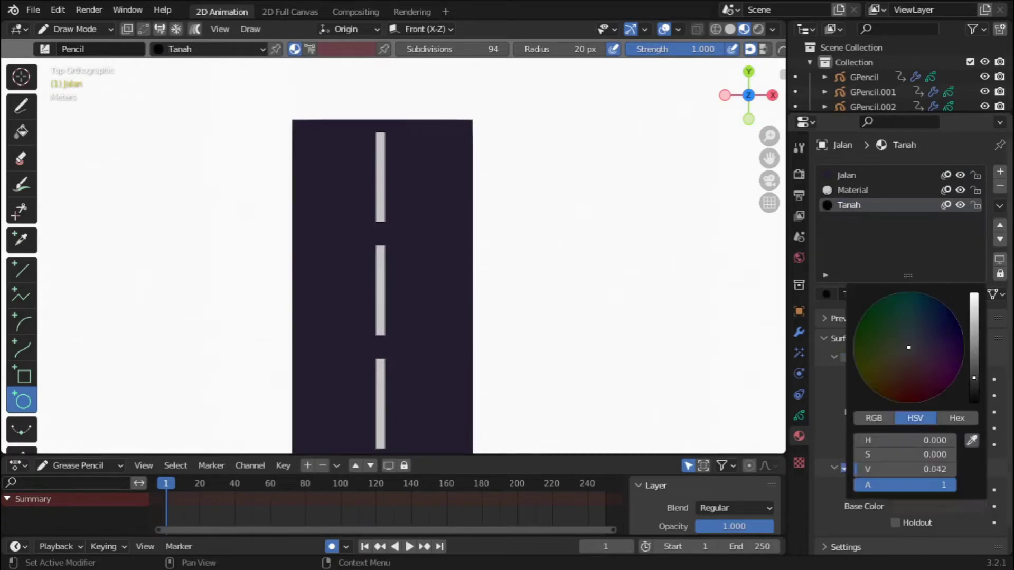
pyautogui.scroll(3, 913, 384)
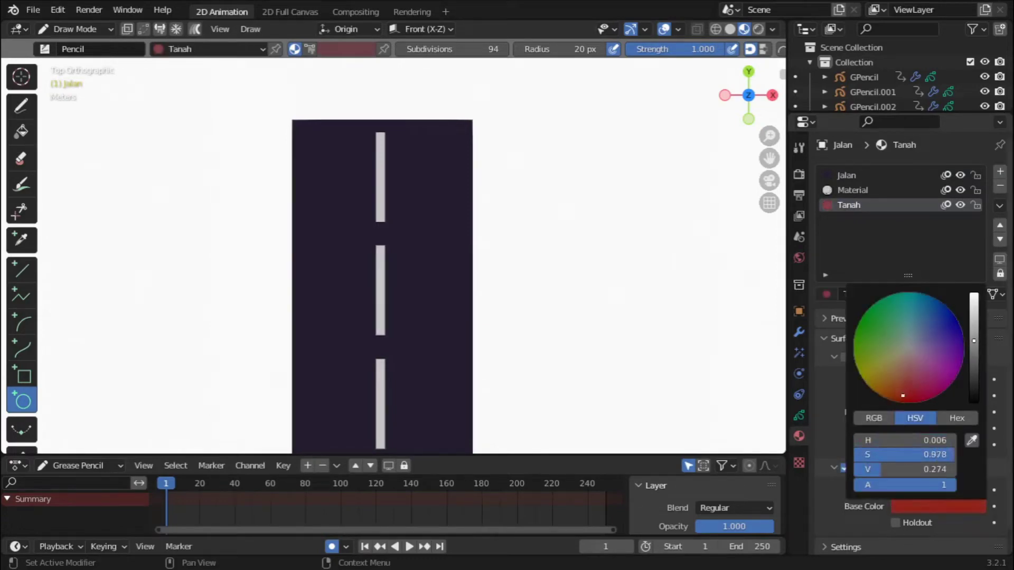
pyautogui.moveTo(122, 120); pyautogui.dragTo(384, 251)
pyautogui.press('Escape')
pyautogui.click(23, 376)
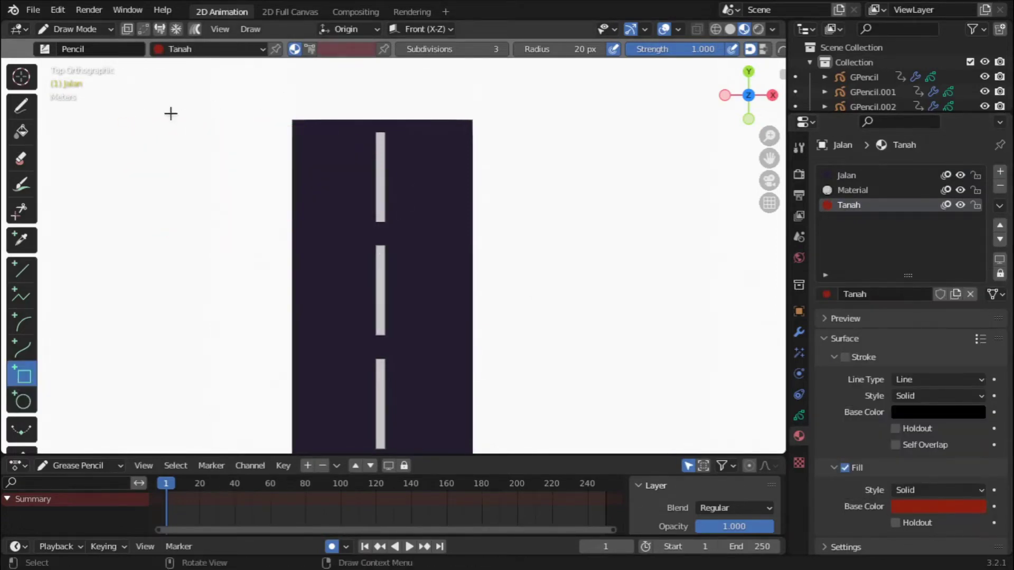
pyautogui.moveTo(169, 117); pyautogui.dragTo(611, 229)
pyautogui.press('Return')
# Step: Send the red rectangle behind the road and widen it along X
pyautogui.click(74, 29)
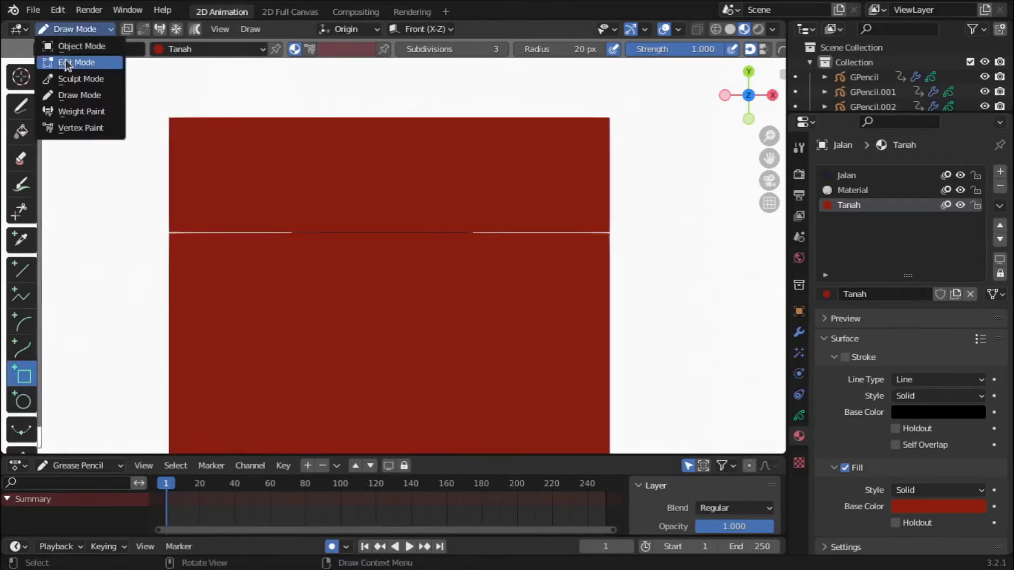
pyautogui.click(79, 61)
pyautogui.press('g')
pyautogui.rightClick(656, 186)
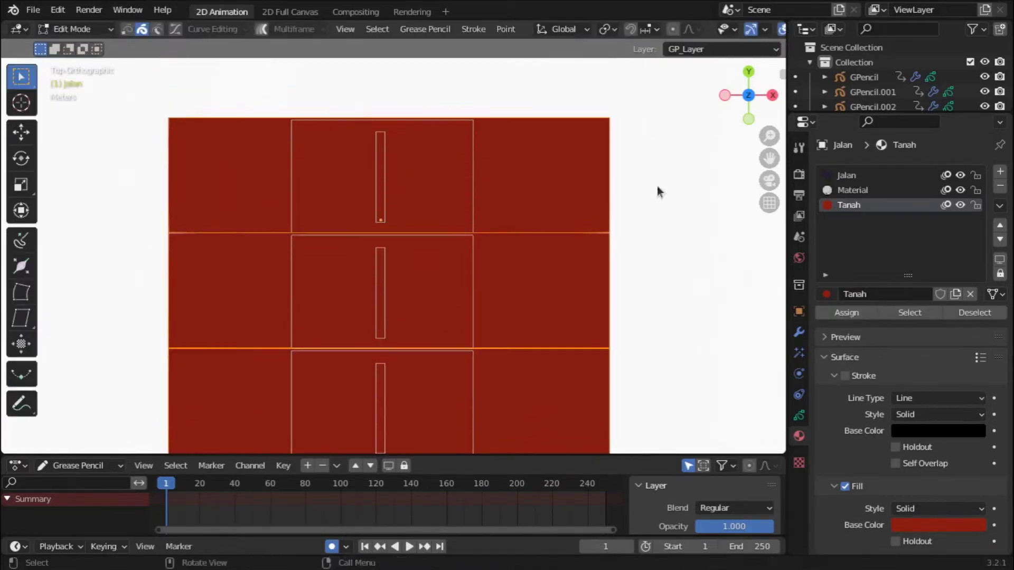
pyautogui.press('Delete')
pyautogui.hotkey('ctrl', 'z')
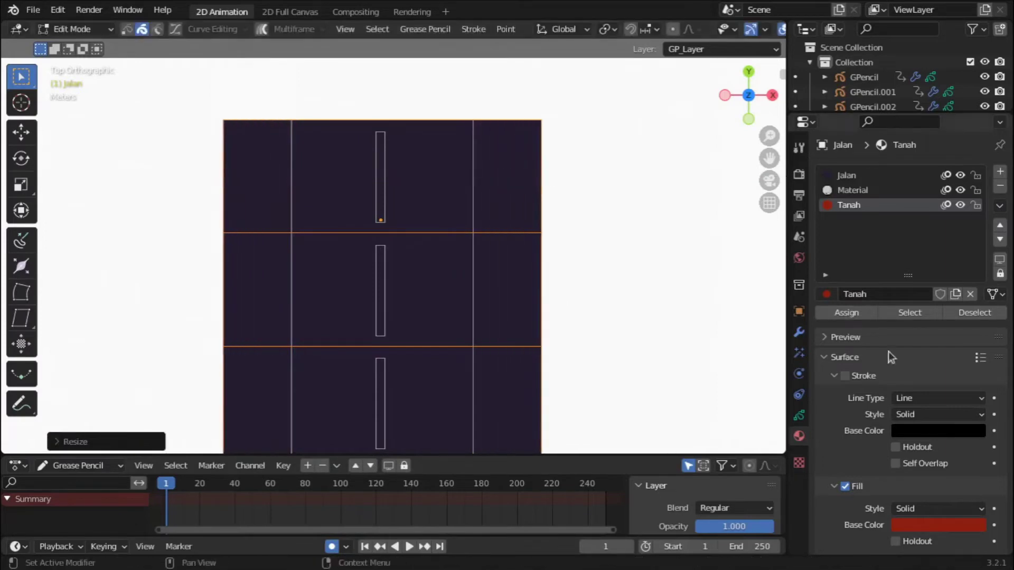
pyautogui.rightClick(443, 186)
pyautogui.click(597, 236)
pyautogui.press('s')
pyautogui.press('x')
pyautogui.press('Return')
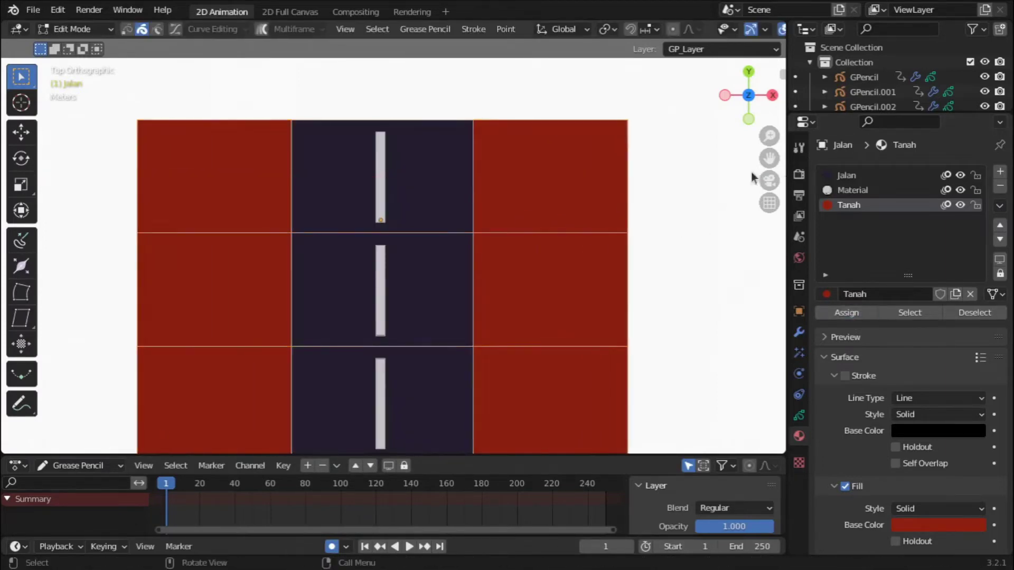
# Step: Check the ground through the camera, save, and recolour Tanah's fill orange-brown
pyautogui.press('KP_0')
pyautogui.scroll(2, 617, 208)
pyautogui.scroll(-3, 581, 170)
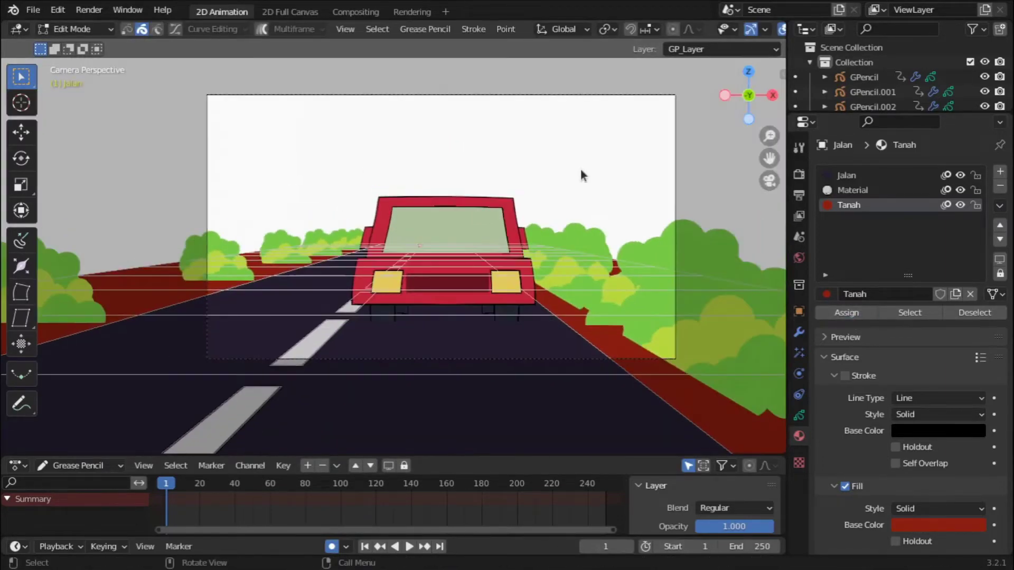
pyautogui.hotkey('ctrl', 's')
pyautogui.press('Tab')
pyautogui.click(937, 507)
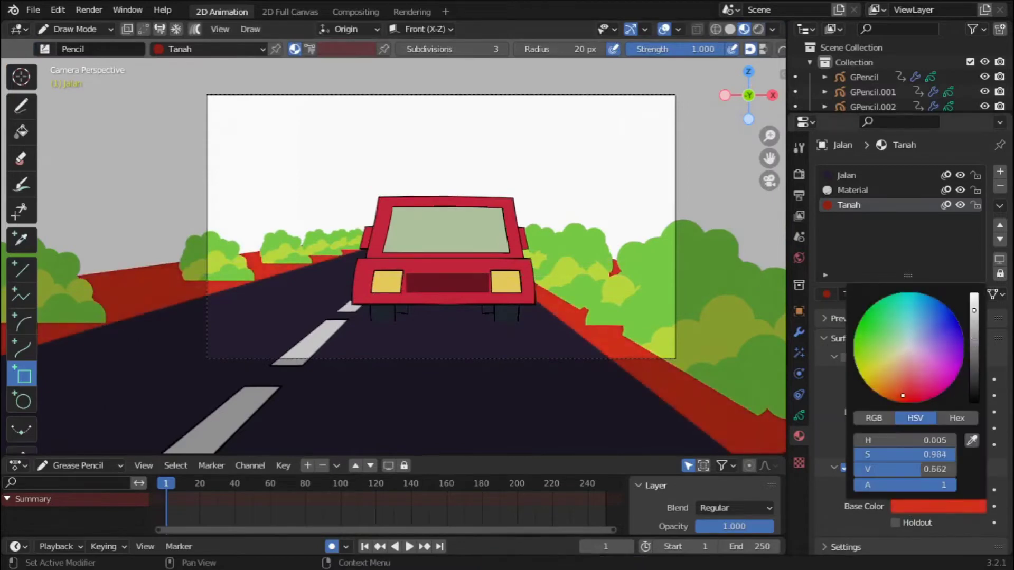
pyautogui.moveTo(913, 398); pyautogui.dragTo(897, 379)
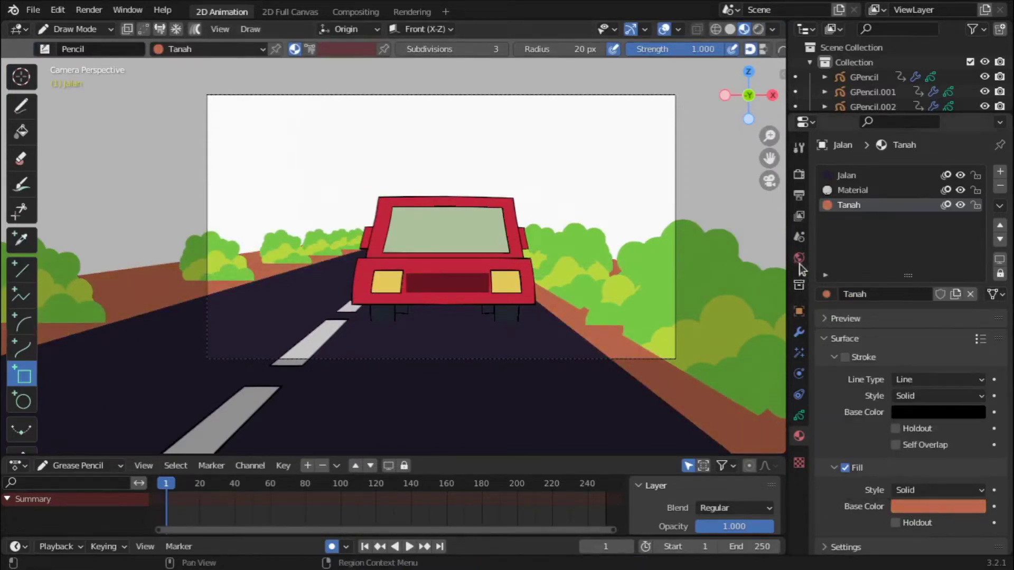
# Step: Set the world background colour to a saturated light sky blue
pyautogui.click(799, 258)
pyautogui.click(945, 272)
pyautogui.moveTo(898, 205); pyautogui.dragTo(909, 206)
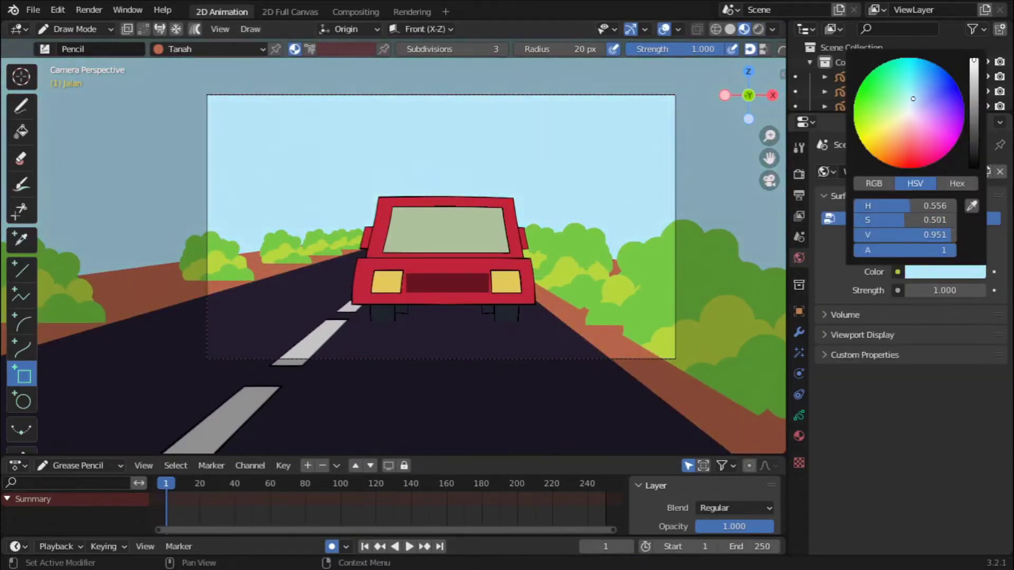
pyautogui.moveTo(913, 99); pyautogui.dragTo(914, 81)
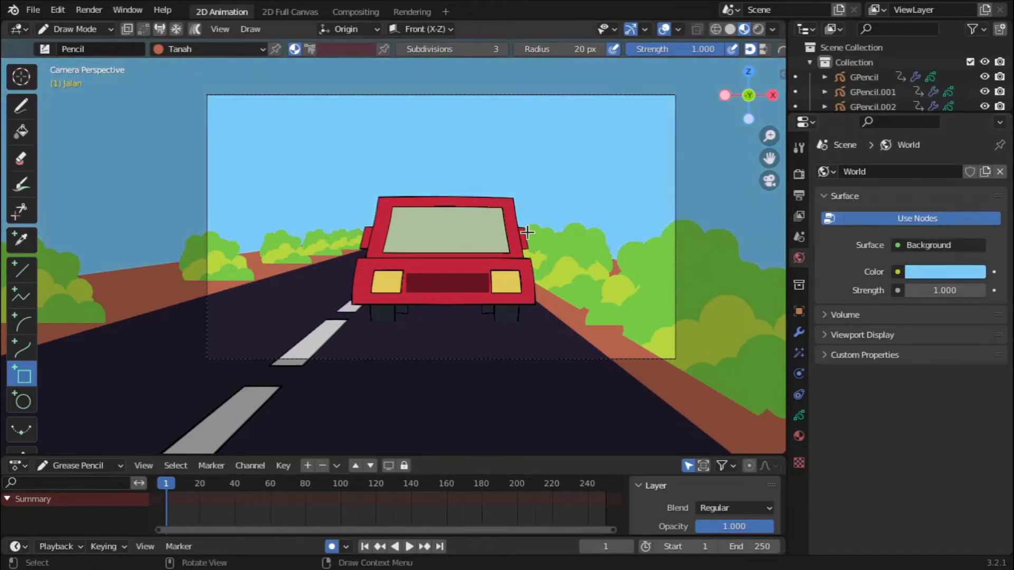
# Step: Return to the camera view and switch back to Object Mode
pyautogui.press('KP_0')
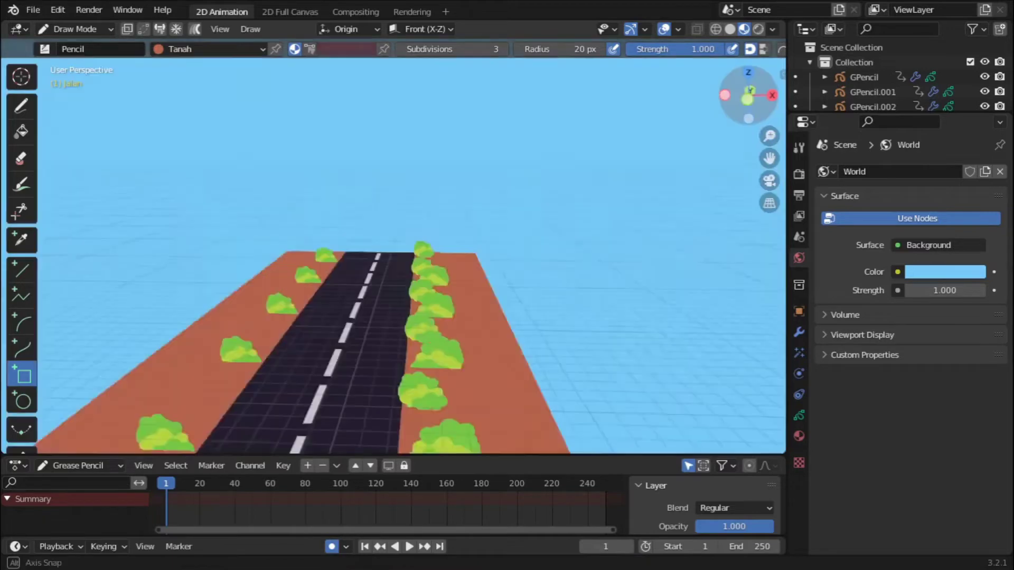
pyautogui.scroll(-3, 476, 264)
pyautogui.press('KP_0')
pyautogui.click(74, 29)
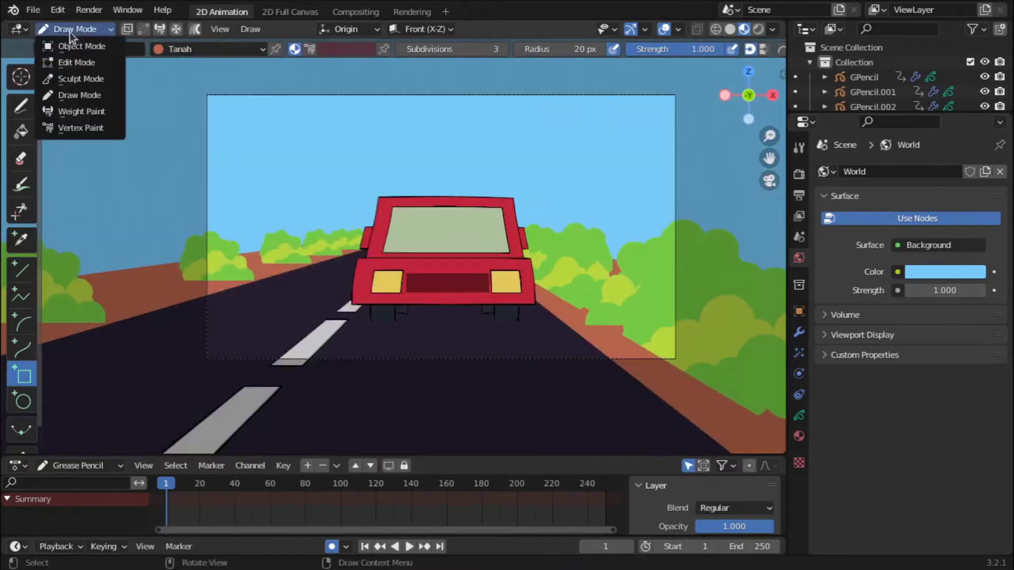
# Step: Add a blank Grease Pencil object and name it Gedung
pyautogui.hotkey('shift', 'a')
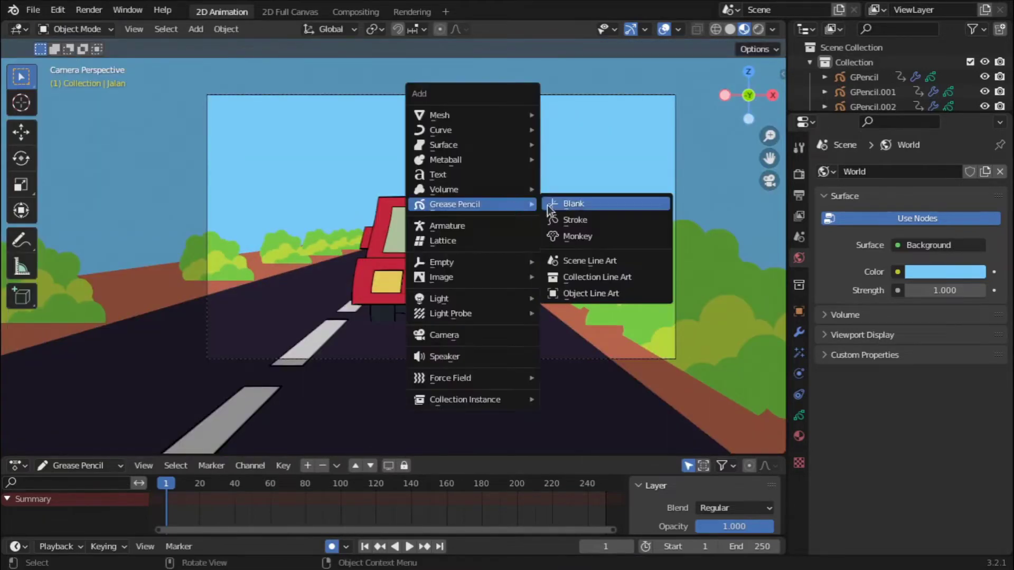
pyautogui.click(554, 202)
pyautogui.scroll(-4, 875, 87)
pyautogui.scroll(2, 876, 87)
pyautogui.doubleClick(872, 67)
pyautogui.write('Gedung')
pyautogui.press('Return')
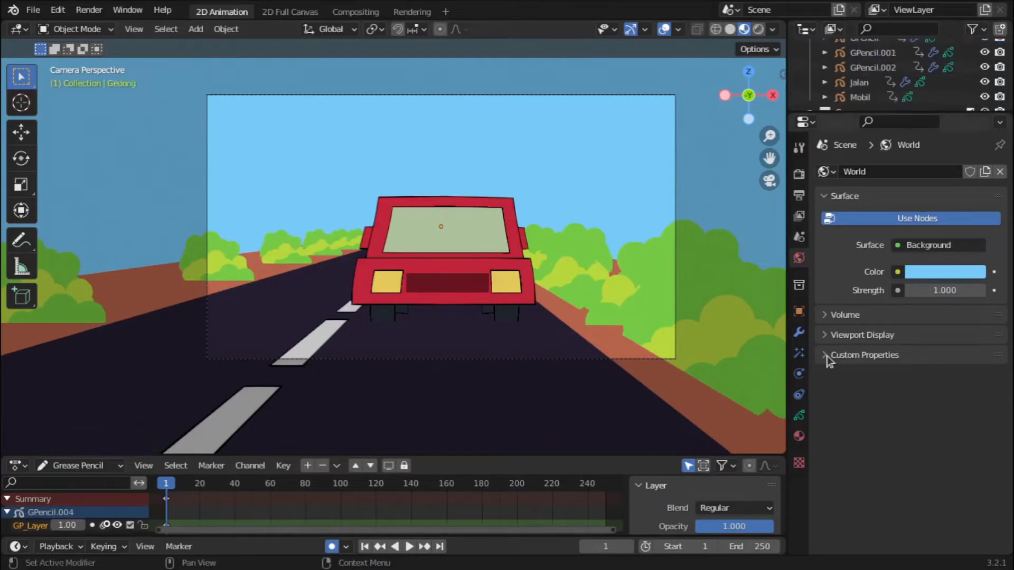
pyautogui.click(799, 415)
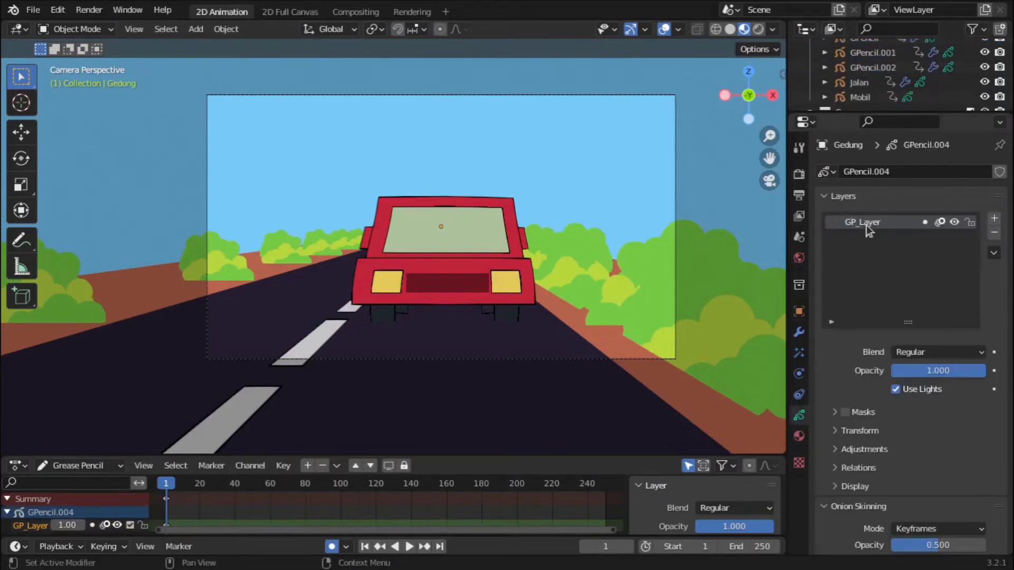
# Step: Put Gedung in Draw Mode and set its material fill to pale blue-grey
pyautogui.click(81, 29)
pyautogui.click(74, 91)
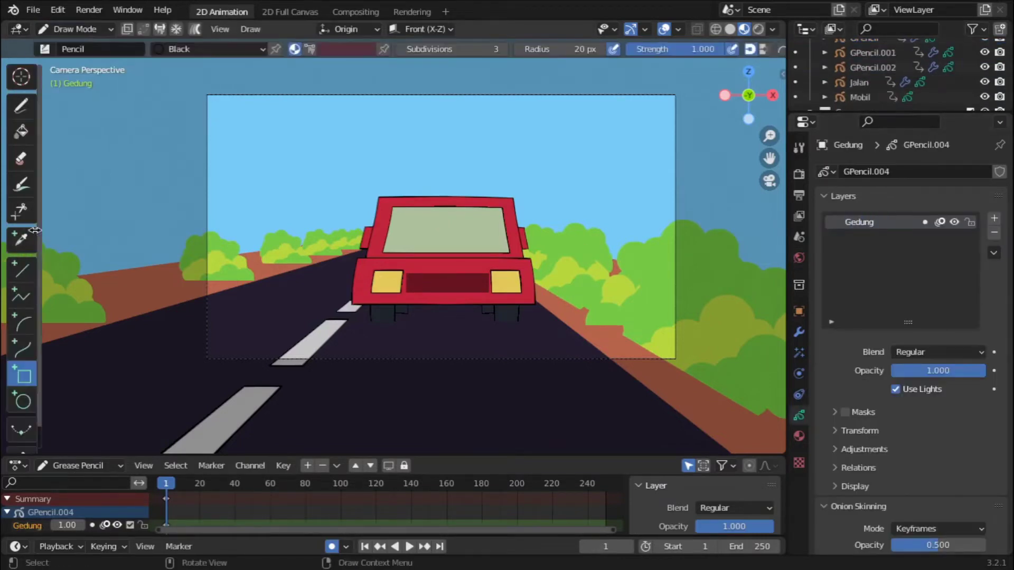
pyautogui.click(799, 436)
pyautogui.click(921, 511)
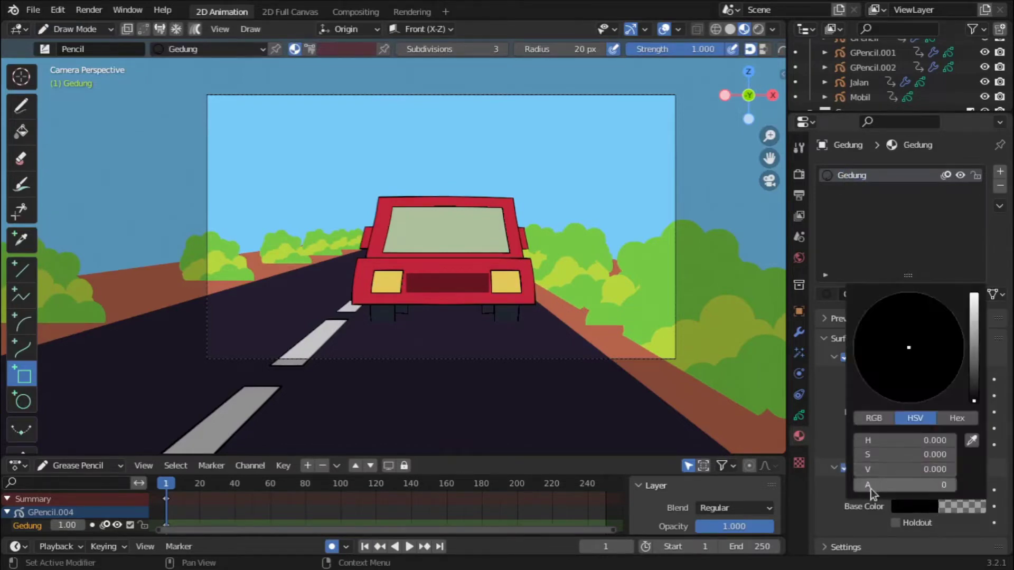
pyautogui.moveTo(975, 337); pyautogui.dragTo(974, 314)
pyautogui.click(906, 321)
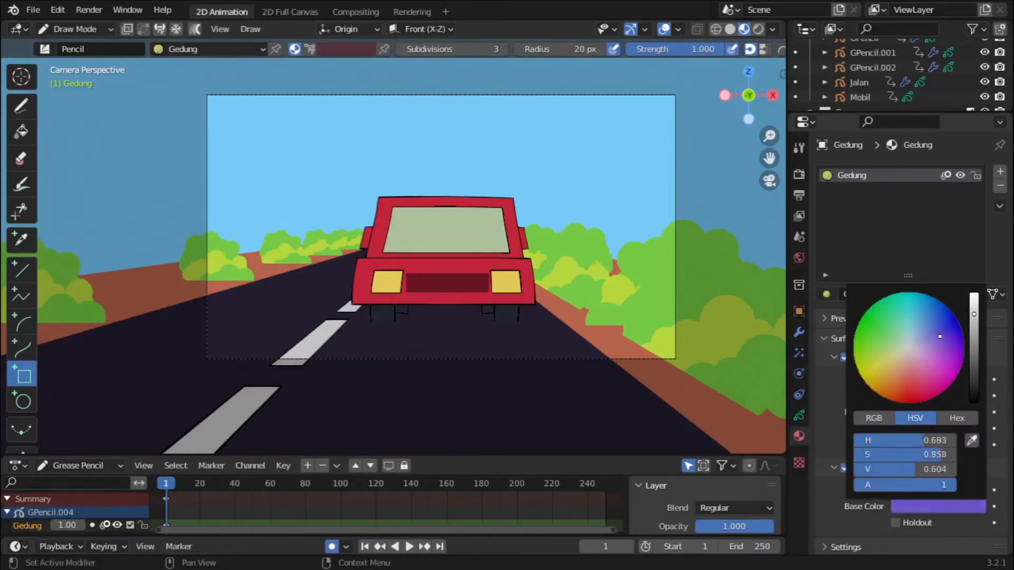
pyautogui.click(918, 343)
# Step: Draw a tall building box, then resize it and raise it along Z
pyautogui.moveTo(440, 86); pyautogui.dragTo(607, 310)
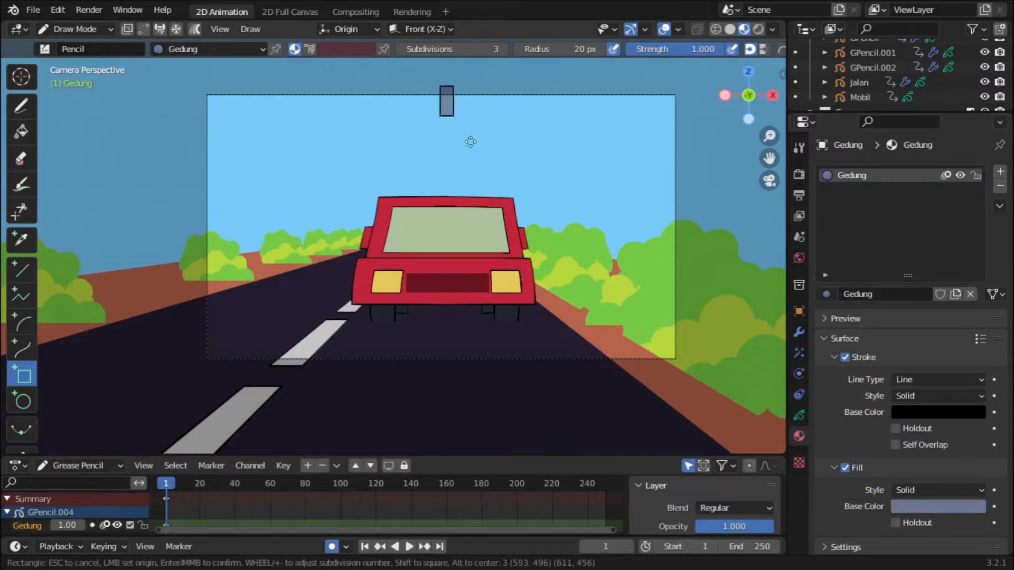
pyautogui.press('Tab')
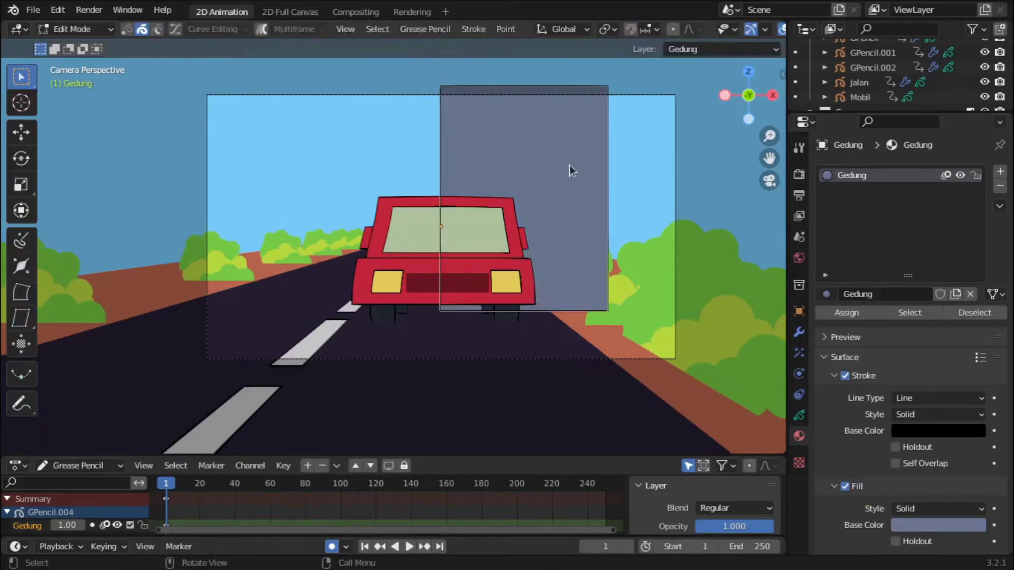
pyautogui.press('s')
pyautogui.click(708, 234)
pyautogui.press('g')
pyautogui.press('z')
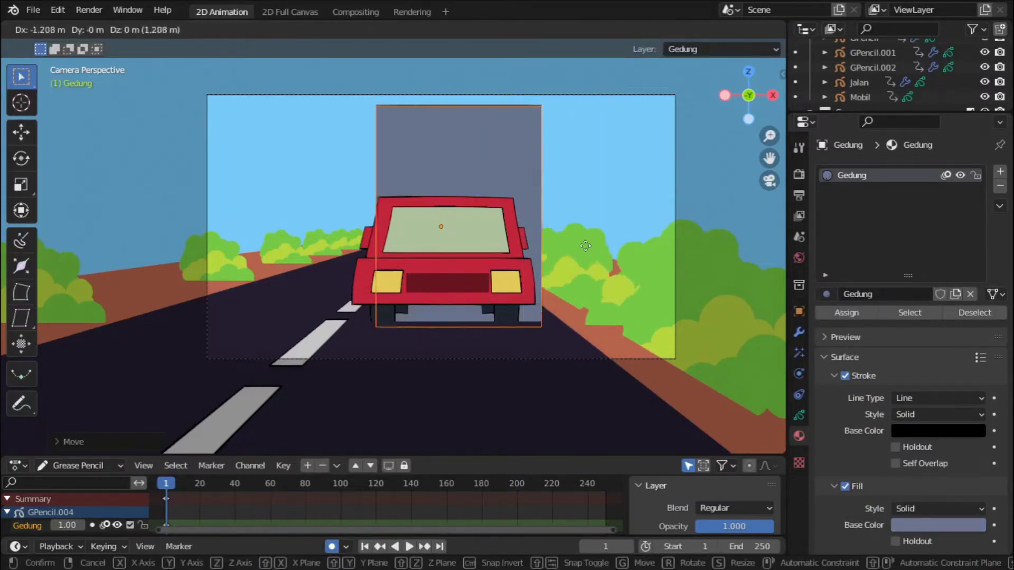
pyautogui.click(573, 243)
# Step: Hide the Mobil car object and show the building's layers
pyautogui.scroll(1, 515, 142)
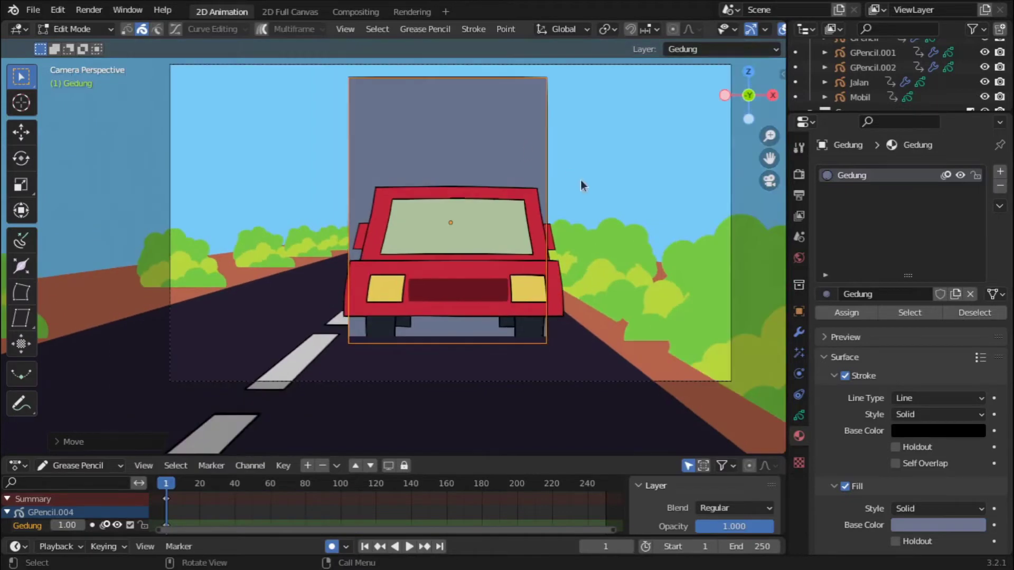
pyautogui.click(985, 96)
pyautogui.scroll(1, 638, 136)
pyautogui.scroll(1, 769, 159)
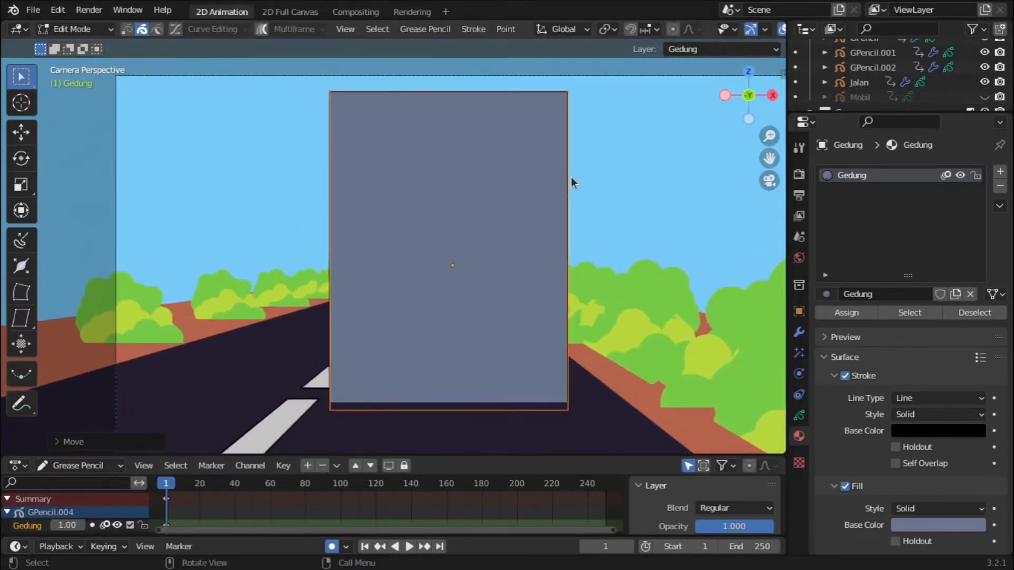
pyautogui.click(799, 415)
# Step: Add a new Jendela Gedung material with a pale green fill colour
pyautogui.click(861, 222)
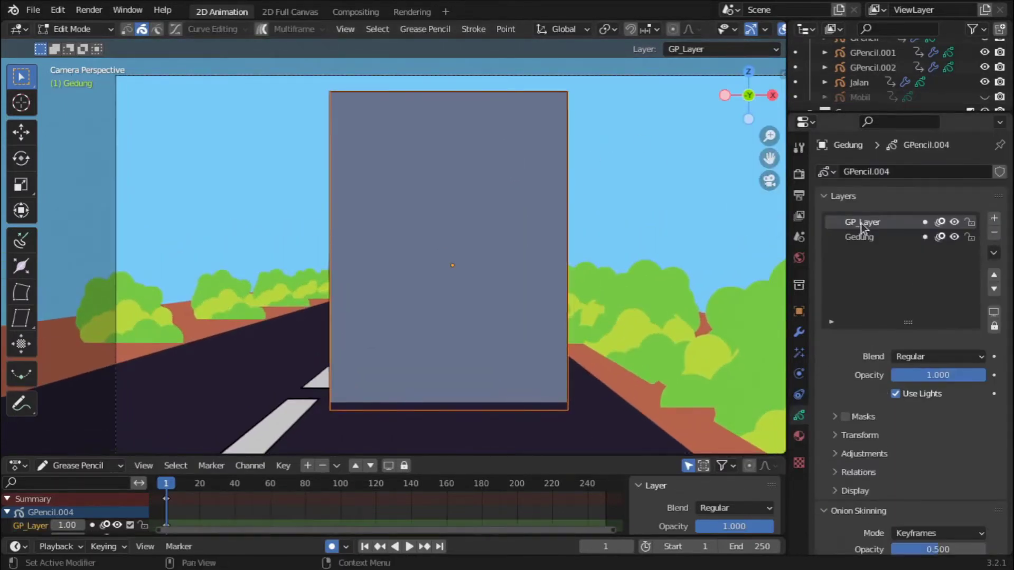
pyautogui.click(799, 436)
pyautogui.click(912, 292)
pyautogui.doubleClick(856, 190)
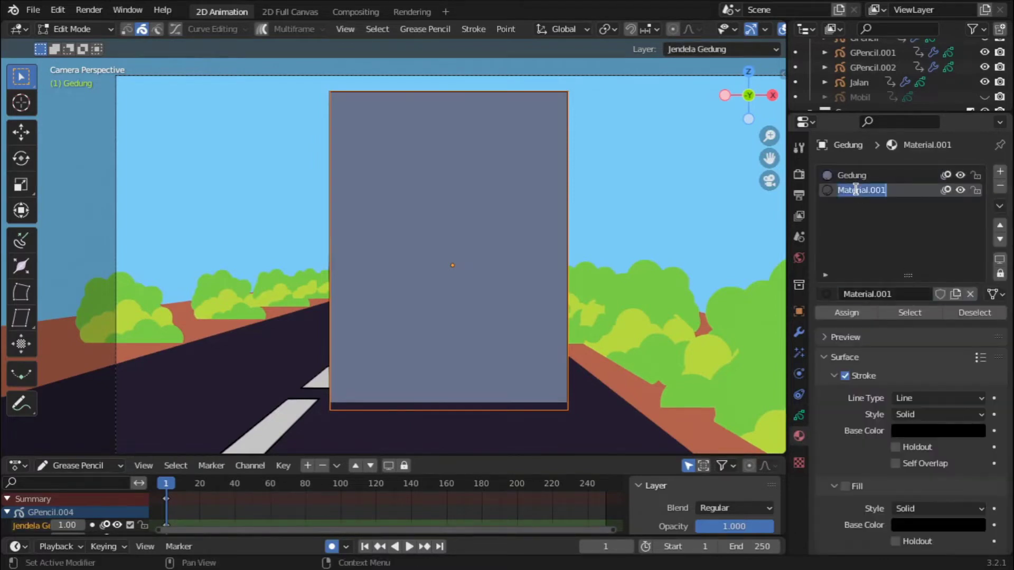
pyautogui.click(845, 486)
pyautogui.click(938, 525)
pyautogui.moveTo(974, 366); pyautogui.dragTo(974, 319)
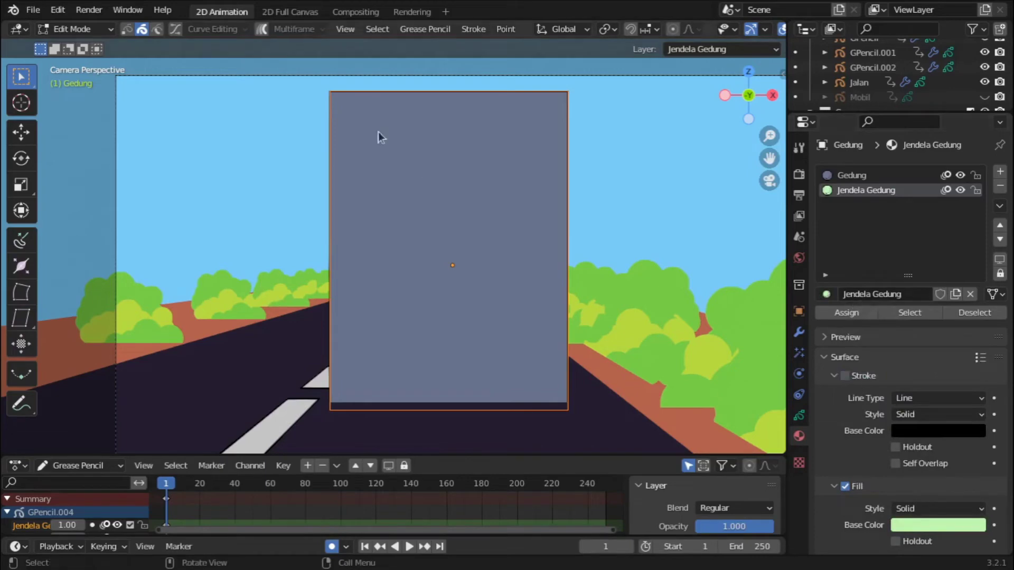
# Step: Draw a window rectangle near the building's top and resize it to fit
pyautogui.click(79, 28)
pyautogui.click(85, 95)
pyautogui.moveTo(347, 114)
pyautogui.mouseDown()
pyautogui.moveTo(440, 146)
pyautogui.moveTo(554, 144)
pyautogui.mouseUp()
pyautogui.press('Tab')
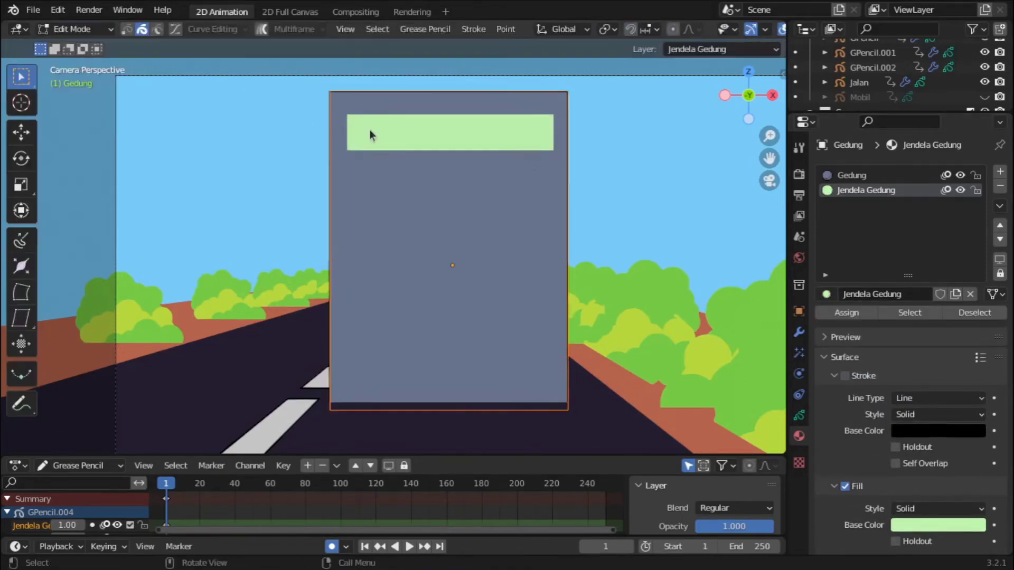
pyautogui.press('s')
pyautogui.click(607, 137)
# Step: Duplicate the window vertically down the building into stacked window strips
pyautogui.hotkey('shift', 'd')
pyautogui.press('z')
pyautogui.click(599, 160)
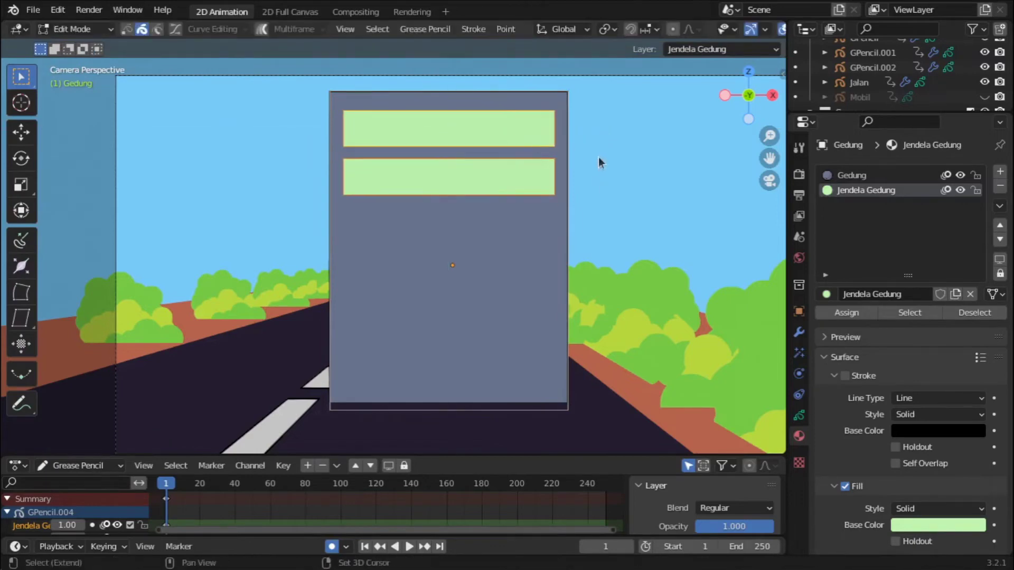
pyautogui.hotkey('shift', 'd')
pyautogui.press('z')
pyautogui.click(603, 255)
pyautogui.hotkey('shift', 'd')
# Step: Place the last window copies near the building's bottom and return to Object Mode
pyautogui.press('z')
pyautogui.click(598, 353)
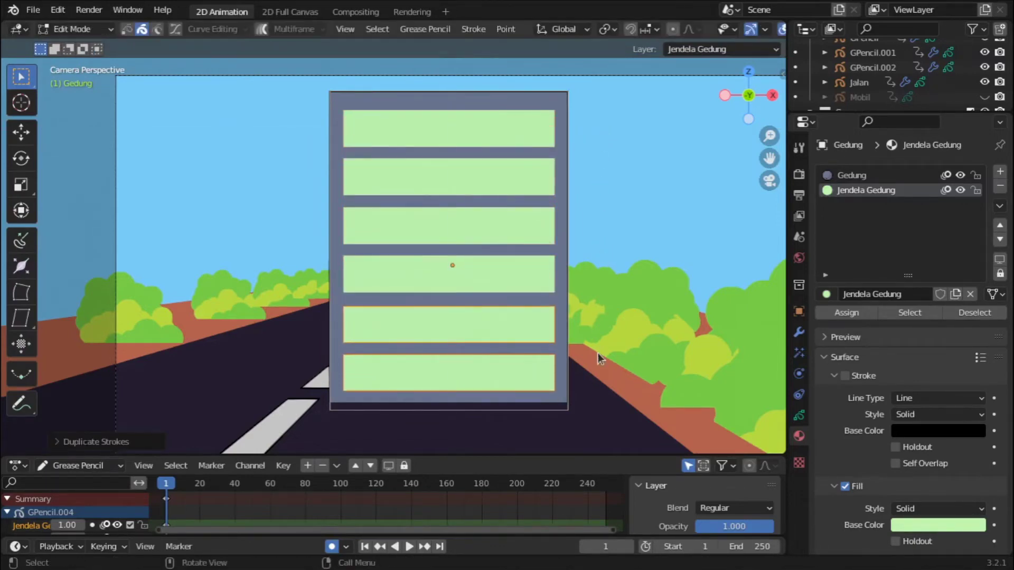
pyautogui.press('Tab')
# Step: Unhide the Mobil car and scale the building up
pyautogui.click(985, 97)
pyautogui.press('s')
pyautogui.click(716, 140)
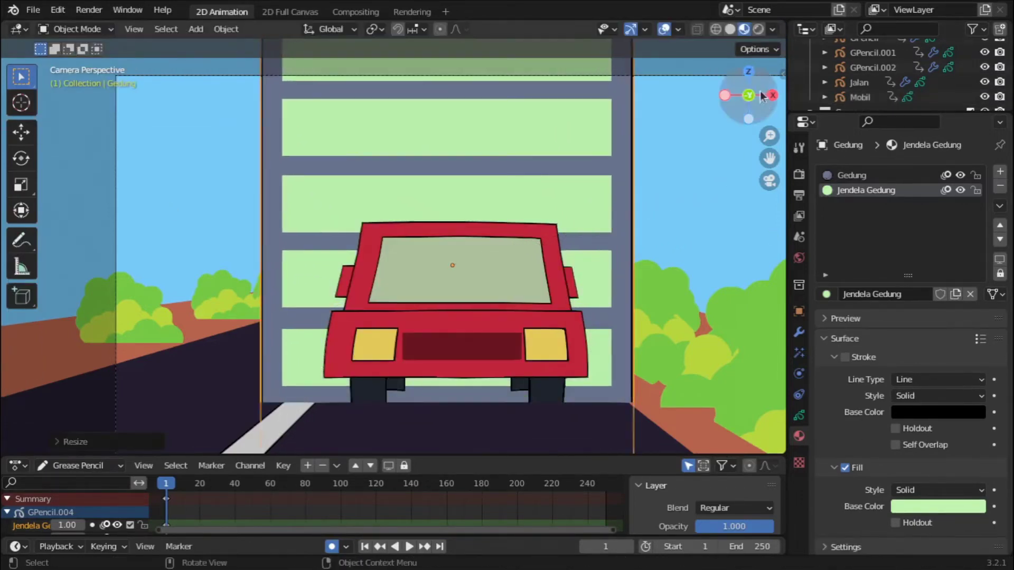
# Step: Split the viewport, view from top, and move and shrink the building at the road's far end
pyautogui.moveTo(784, 25); pyautogui.dragTo(356, 158)
pyautogui.moveTo(581, 158); pyautogui.dragTo(682, 195, button='middle')
pyautogui.scroll(-4, 682, 196)
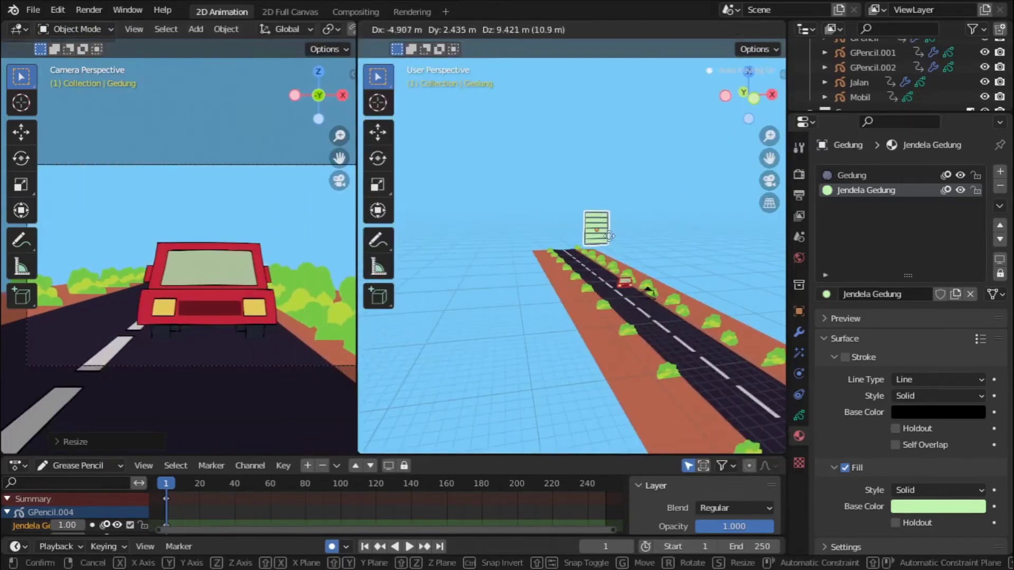
pyautogui.click(748, 72)
pyautogui.press('g')
pyautogui.click(597, 227)
pyautogui.press('s')
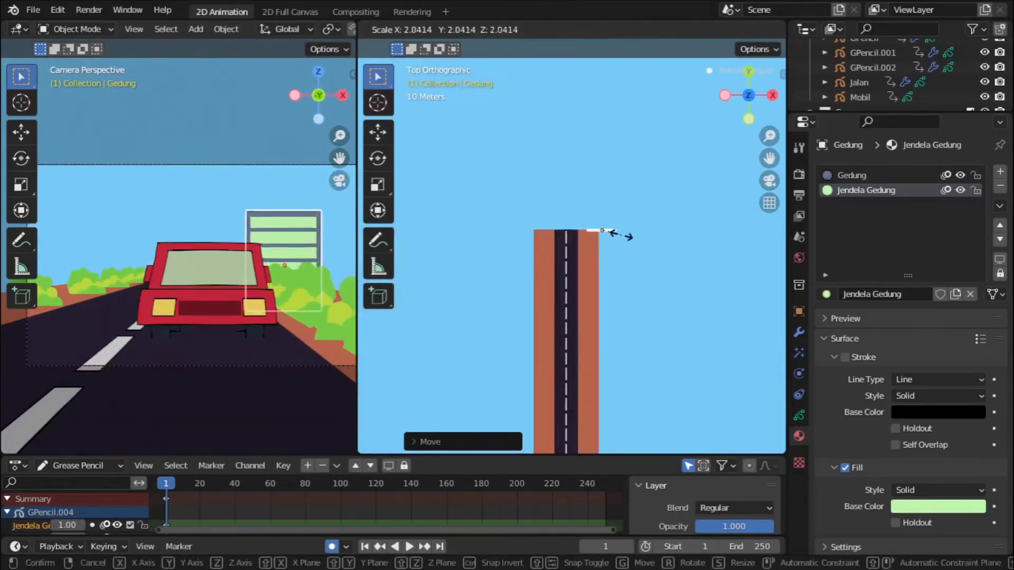
pyautogui.click(618, 253)
# Step: Narrow the building's strokes along X in Edit Mode, then return to Object Mode
pyautogui.press('Tab')
pyautogui.press('s')
pyautogui.press('x')
pyautogui.click(633, 254)
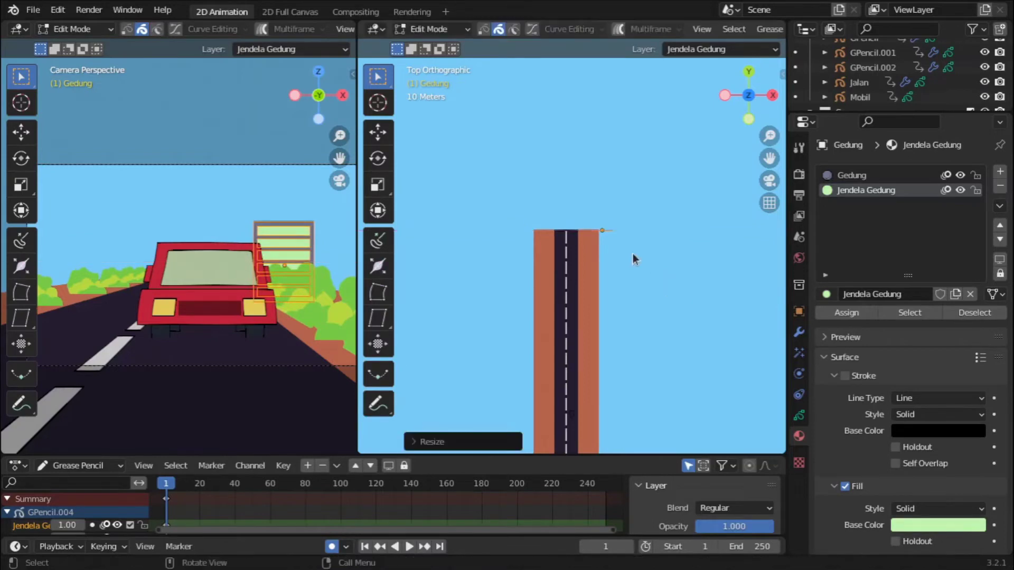
pyautogui.scroll(5, 633, 253)
pyautogui.press('Tab')
# Step: Orbit the right view and open the building's add-modifier list
pyautogui.moveTo(748, 95); pyautogui.dragTo(747, 121)
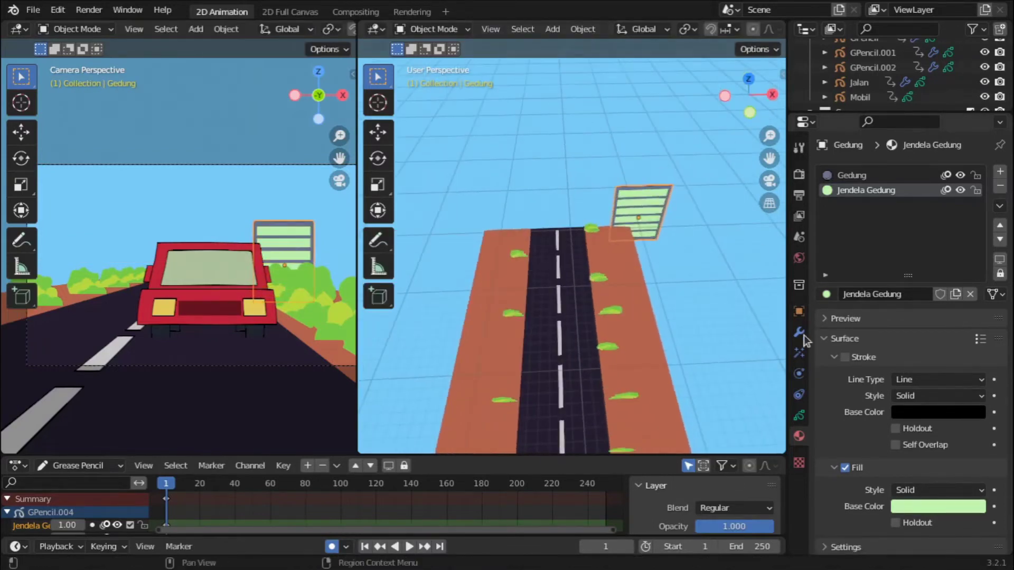
pyautogui.click(799, 332)
pyautogui.click(911, 172)
# Step: Add an Array modifier to the building and adjust its Y offset to -500
pyautogui.click(748, 214)
pyautogui.moveTo(898, 296); pyautogui.dragTo(951, 297)
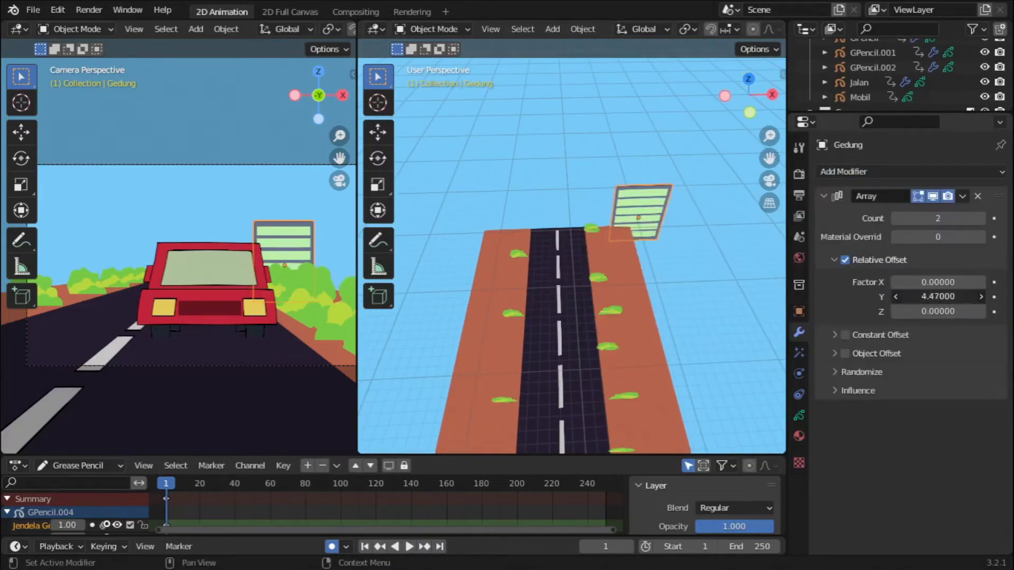
pyautogui.click(928, 297)
pyautogui.write('100')
pyautogui.press('Return')
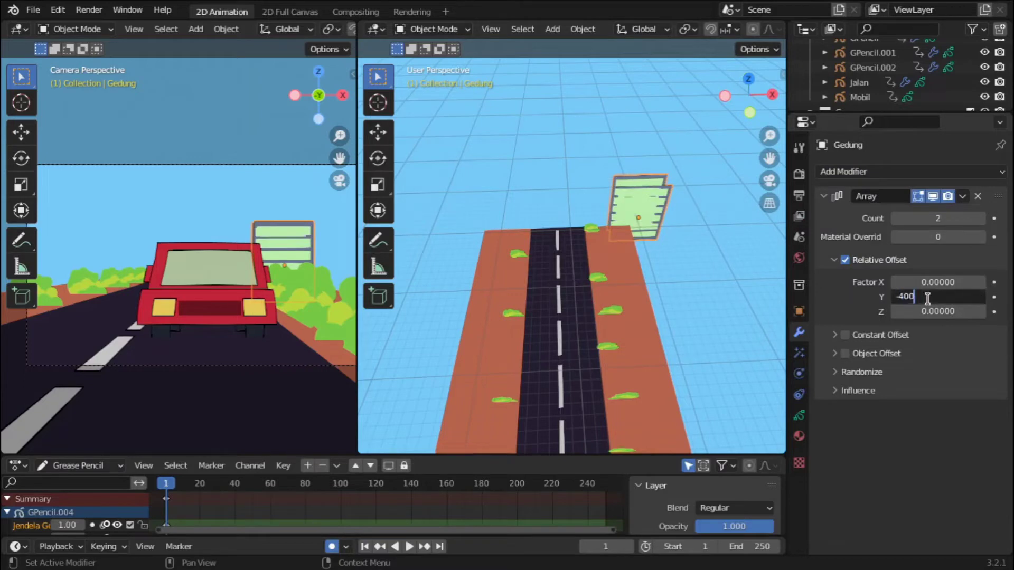
pyautogui.press('Return')
pyautogui.click(928, 297)
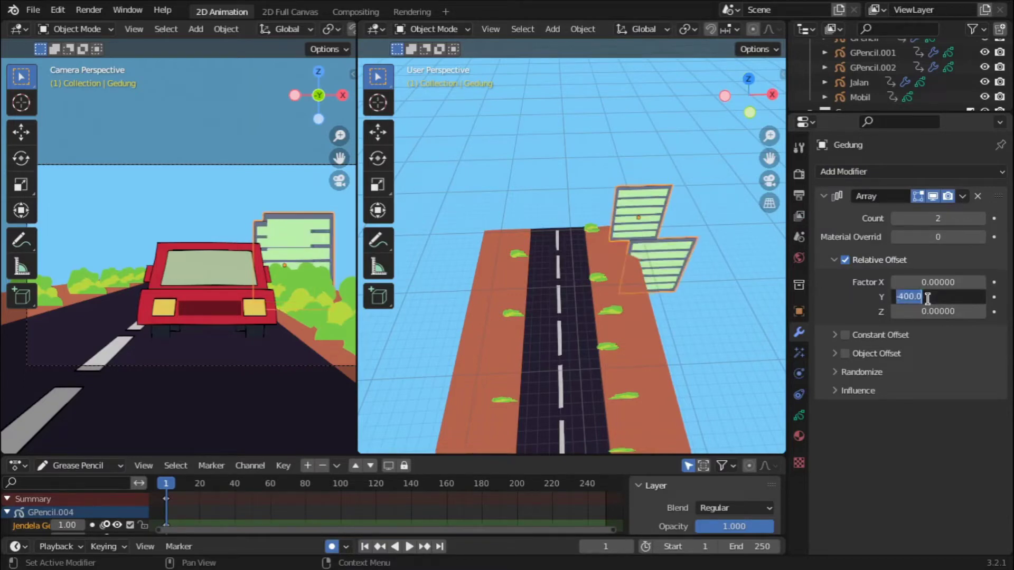
pyautogui.write('00')
pyautogui.press('Return')
# Step: Increase the array to 4 building copies and render a test image
pyautogui.click(962, 196)
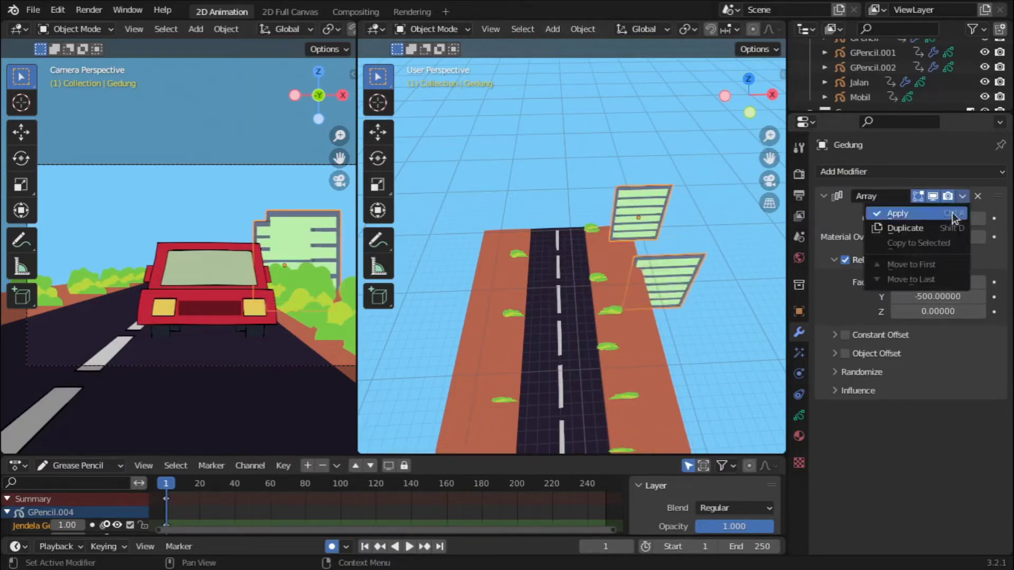
pyautogui.click(897, 212)
pyautogui.moveTo(703, 238); pyautogui.dragTo(647, 213, button='middle')
pyautogui.hotkey('ctrl', 'z')
pyautogui.click(981, 219)
pyautogui.click(981, 218)
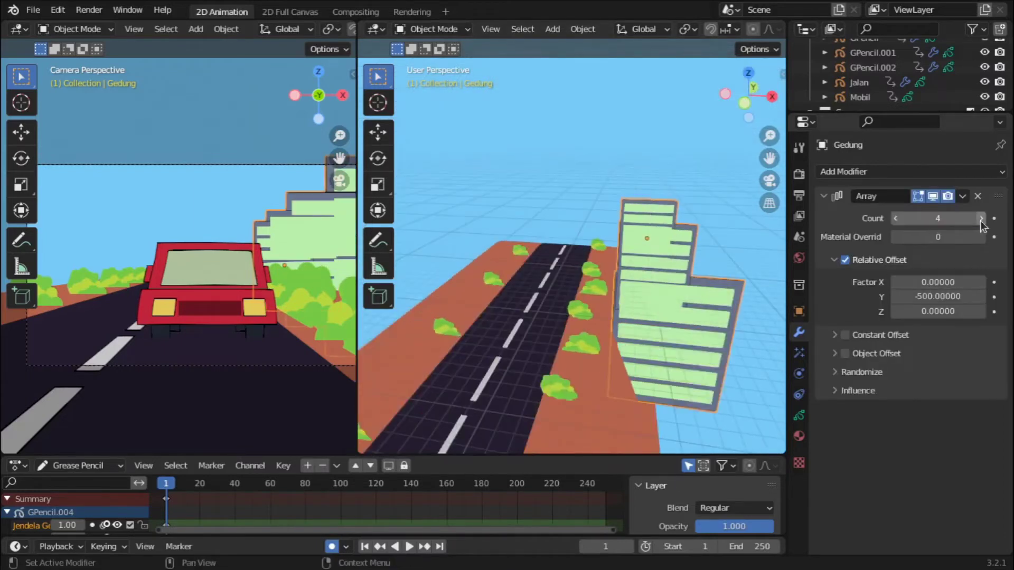
pyautogui.moveTo(735, 101); pyautogui.dragTo(742, 92)
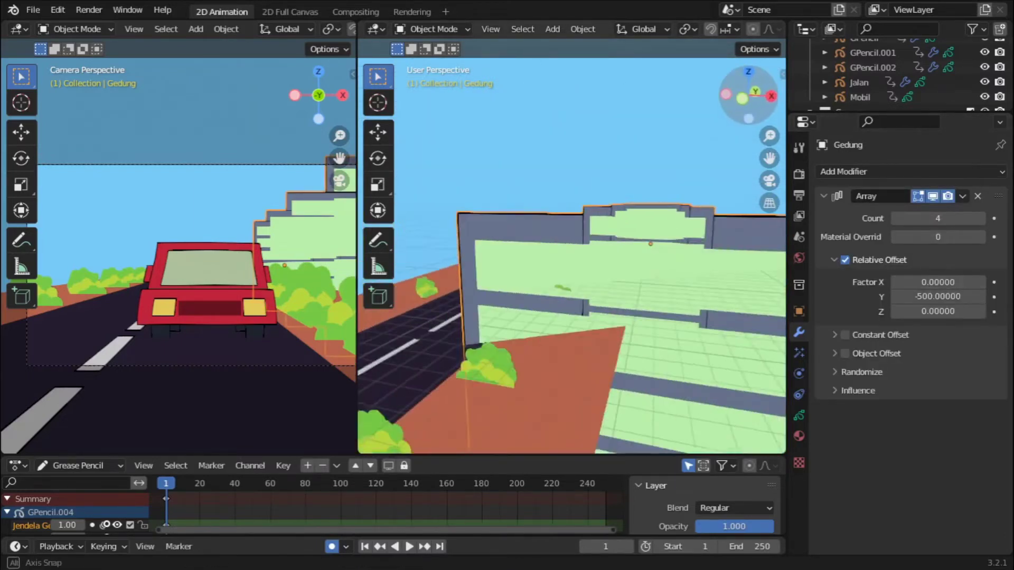
pyautogui.click(83, 10)
pyautogui.click(115, 27)
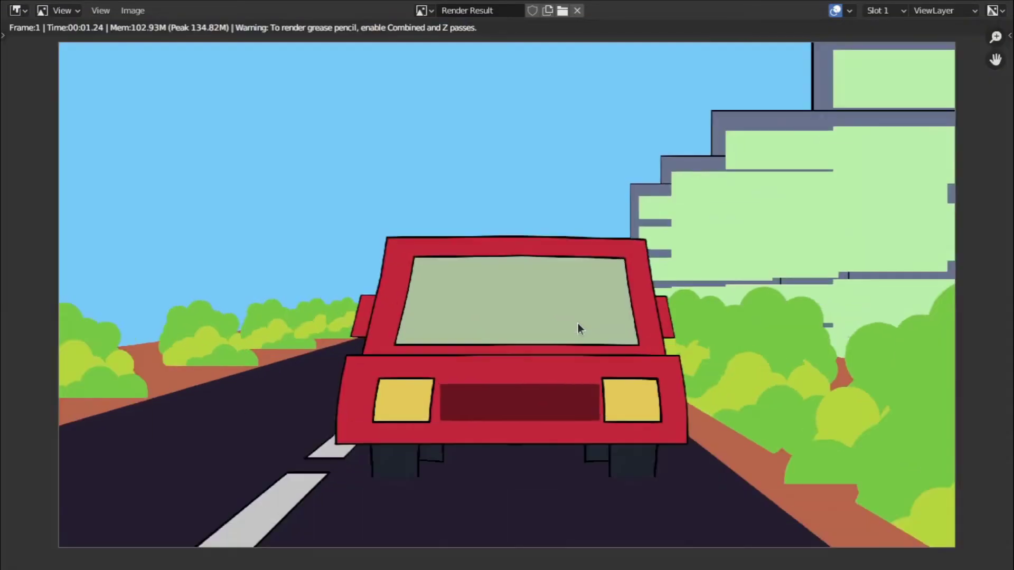
pyautogui.press('Escape')
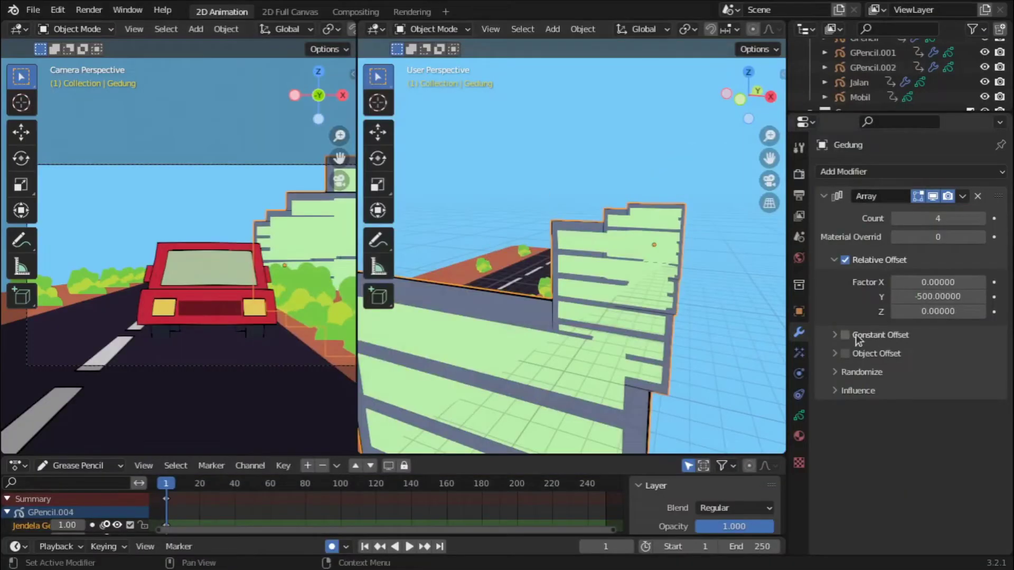
# Step: Set the array's Y offset to -800 and apply the Array modifier
pyautogui.click(843, 354)
pyautogui.moveTo(763, 99); pyautogui.dragTo(708, 208)
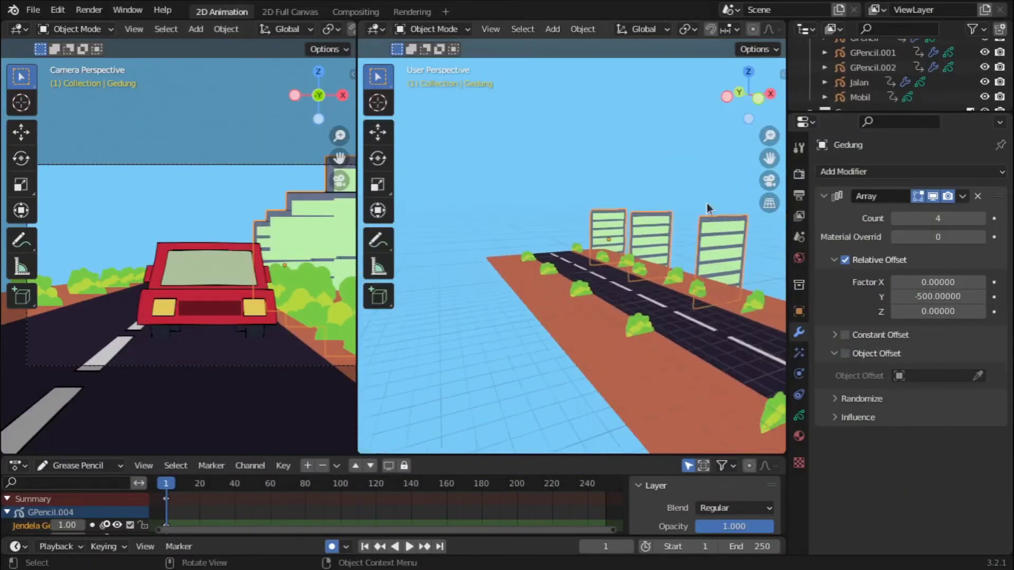
pyautogui.write('-800')
pyautogui.press('Return')
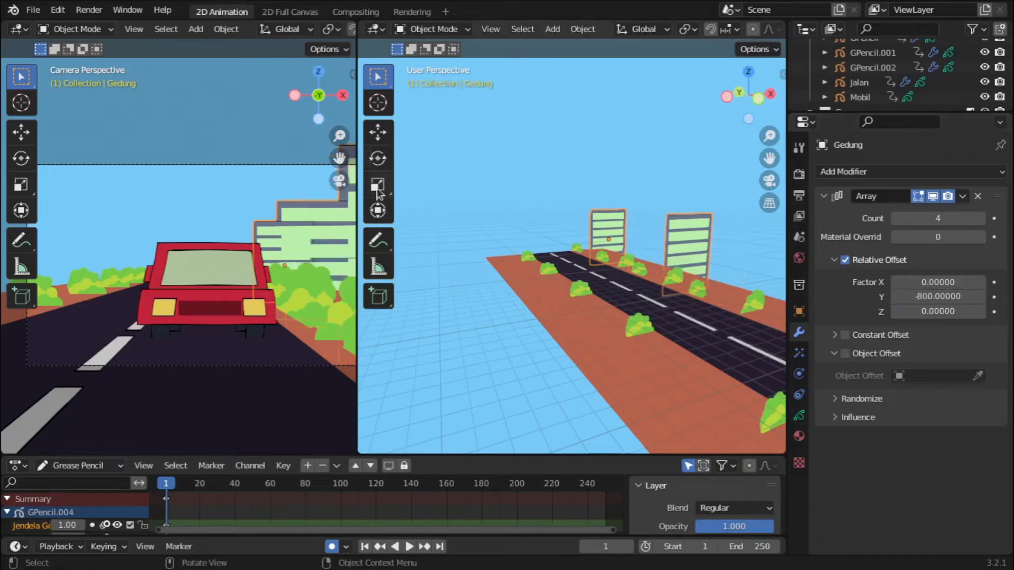
pyautogui.write('00')
pyautogui.press('Return')
pyautogui.click(962, 196)
pyautogui.click(951, 221)
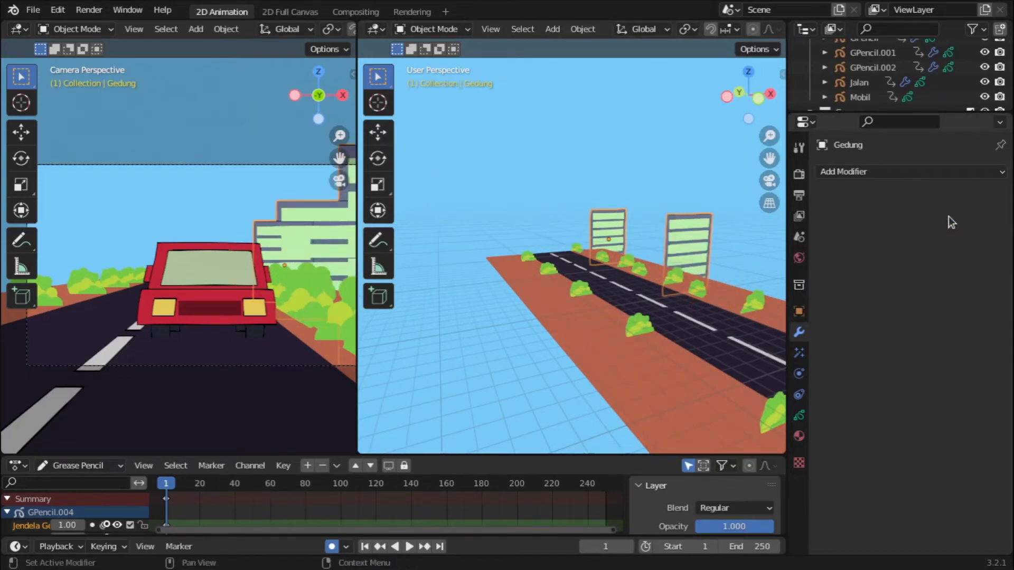
# Step: Widen the camera view and undo applying the array
pyautogui.moveTo(358, 66); pyautogui.dragTo(606, 66)
pyautogui.hotkey('ctrl', 'z')
pyautogui.press('g')
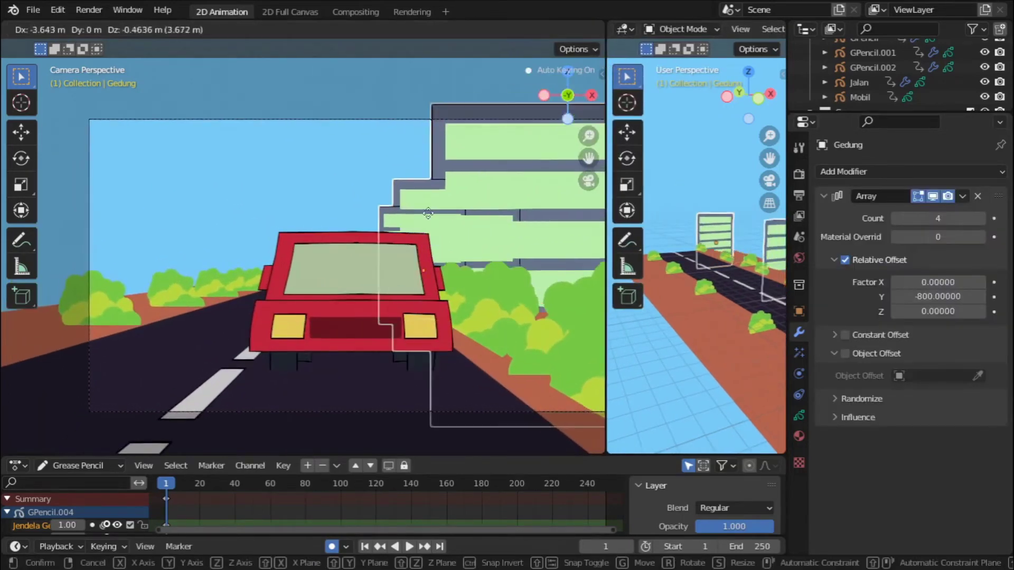
pyautogui.press('Escape')
# Step: Make the Gedung layer active and test reordering it around the windows layer
pyautogui.click(799, 415)
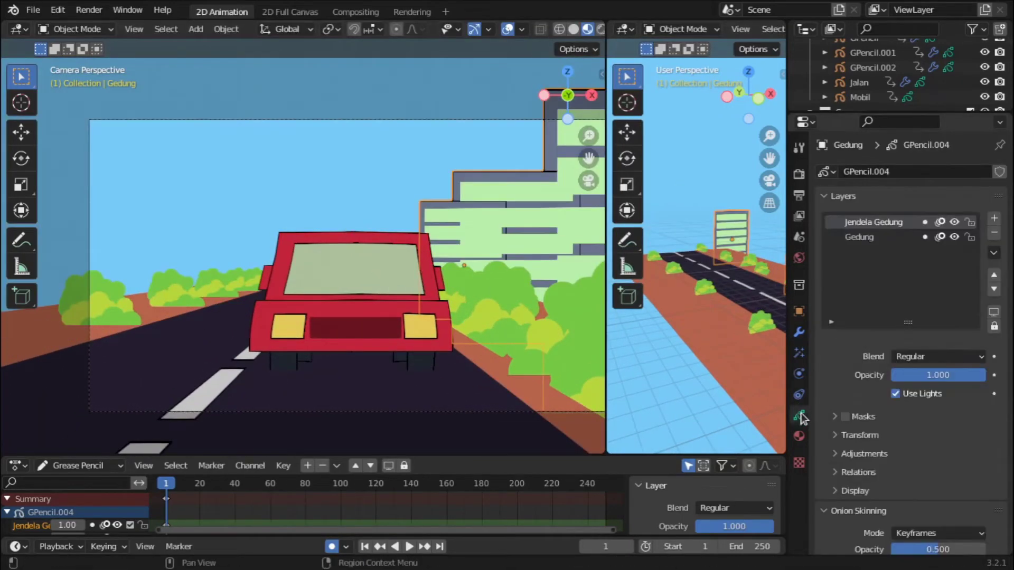
pyautogui.click(860, 240)
pyautogui.click(994, 275)
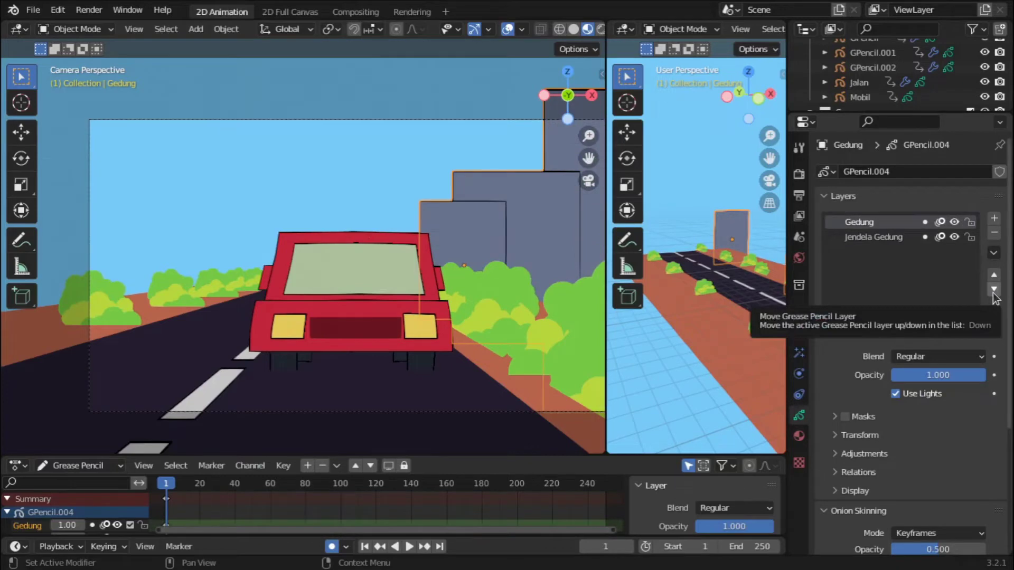
pyautogui.click(993, 293)
# Step: Reselect the building and make the Jendela Gedung layer active
pyautogui.click(187, 286)
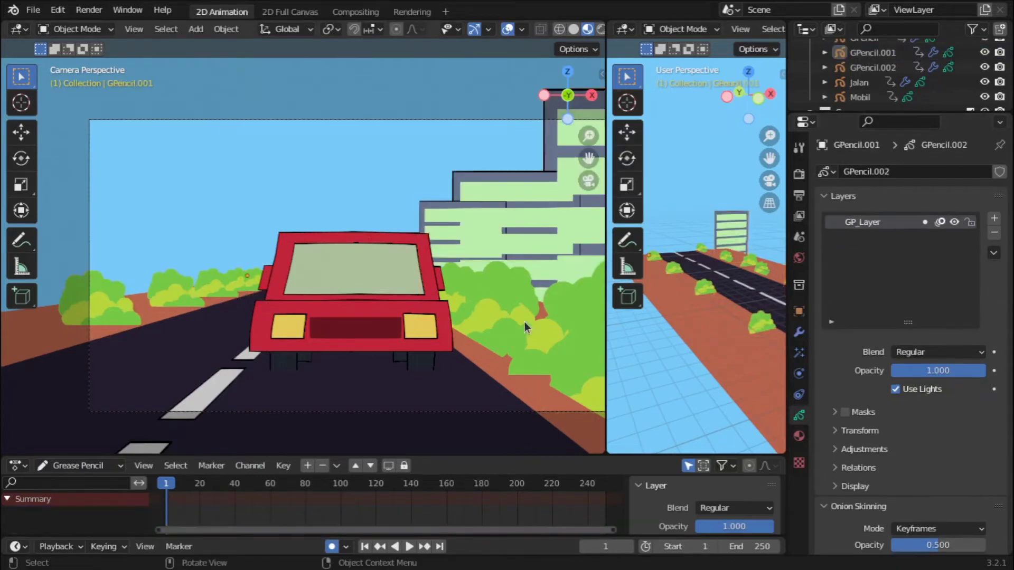
pyautogui.click(528, 239)
pyautogui.rightClick(530, 240)
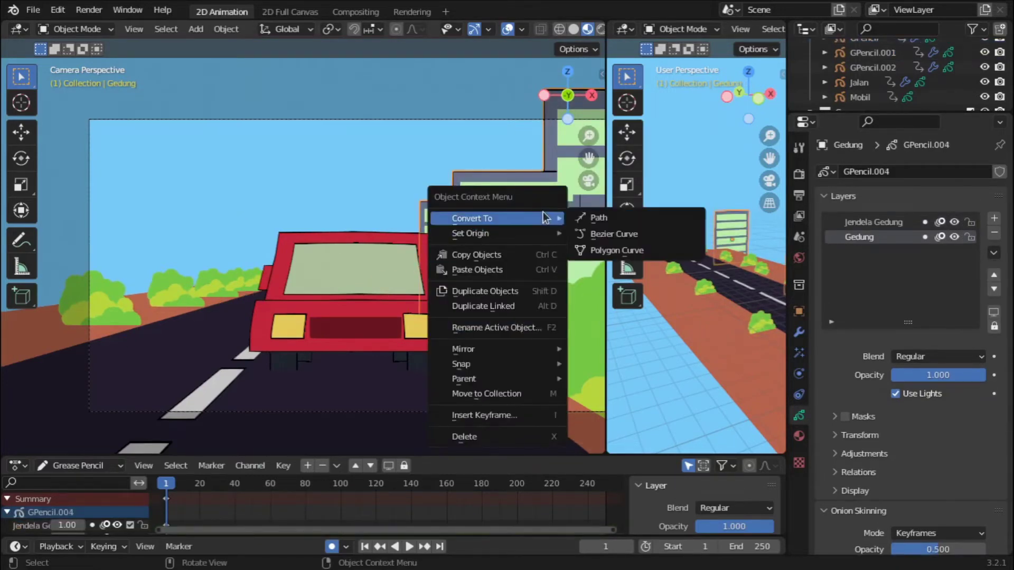
pyautogui.click(541, 233)
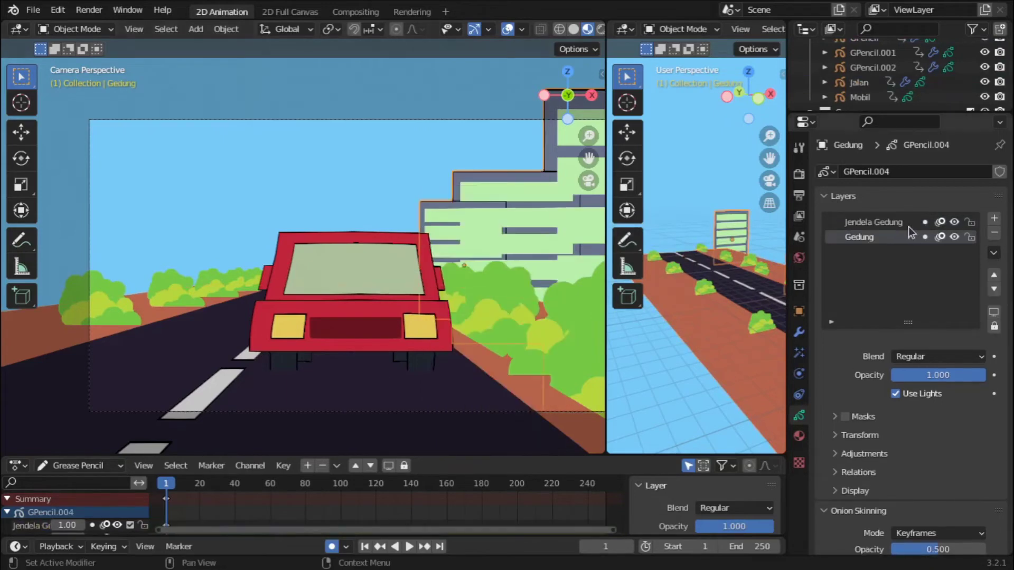
pyautogui.click(909, 225)
pyautogui.press('g')
pyautogui.press('Escape')
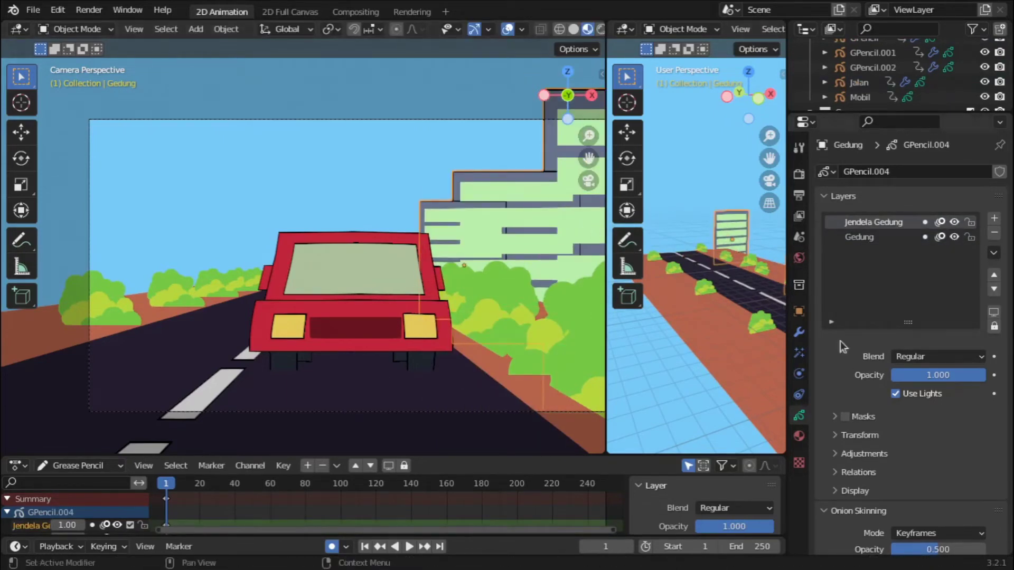
pyautogui.scroll(-4, 899, 306)
pyautogui.scroll(-5, 899, 307)
pyautogui.scroll(9, 899, 306)
pyautogui.scroll(4, 866, 96)
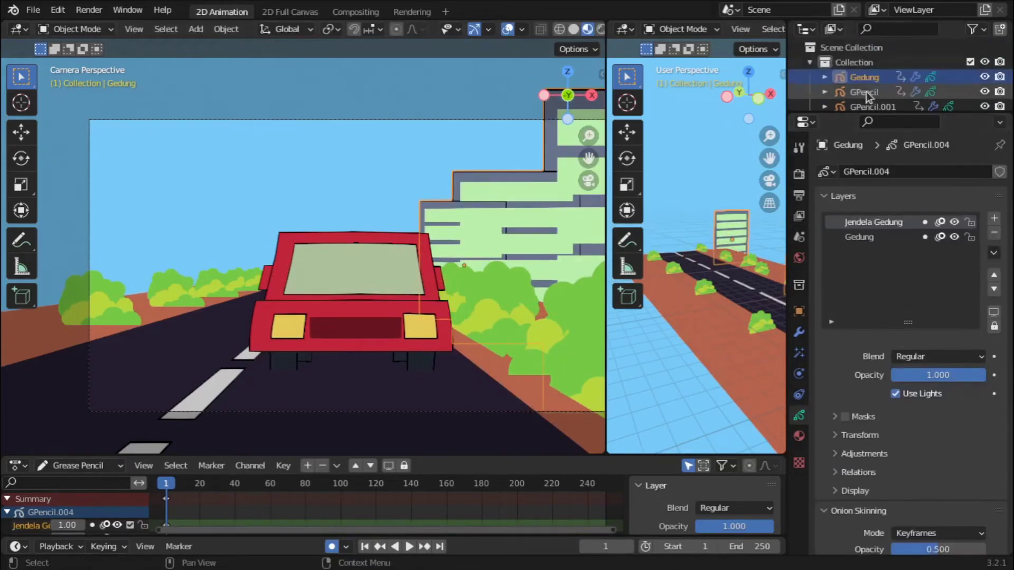
# Step: Scale the road's centre dash along Y to about 0.47 in stroke Edit Mode
pyautogui.press('Tab')
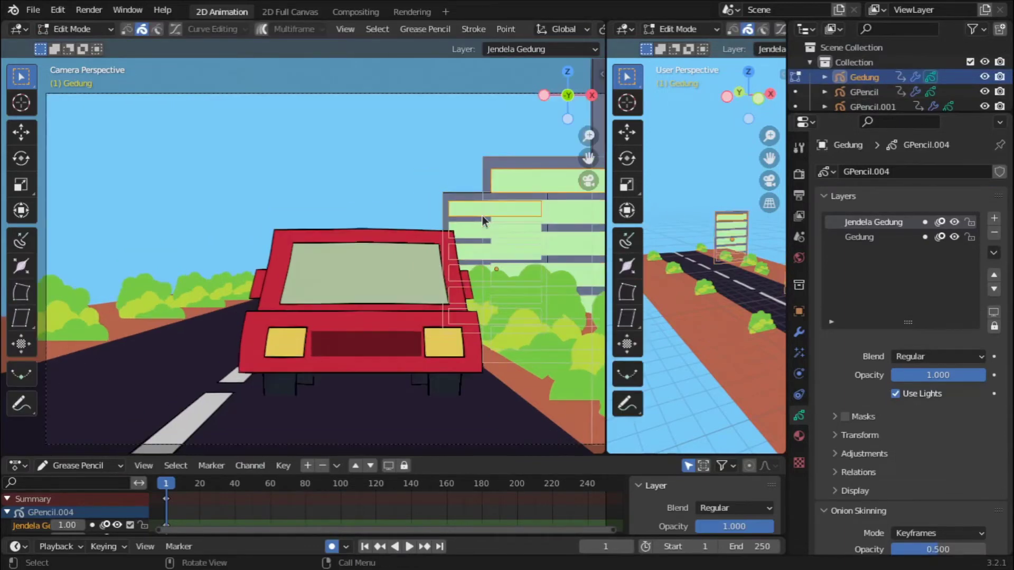
pyautogui.hotkey('alt', 'q')
pyautogui.moveTo(329, 423); pyautogui.dragTo(264, 217, button='middle')
pyautogui.scroll(3, 265, 215)
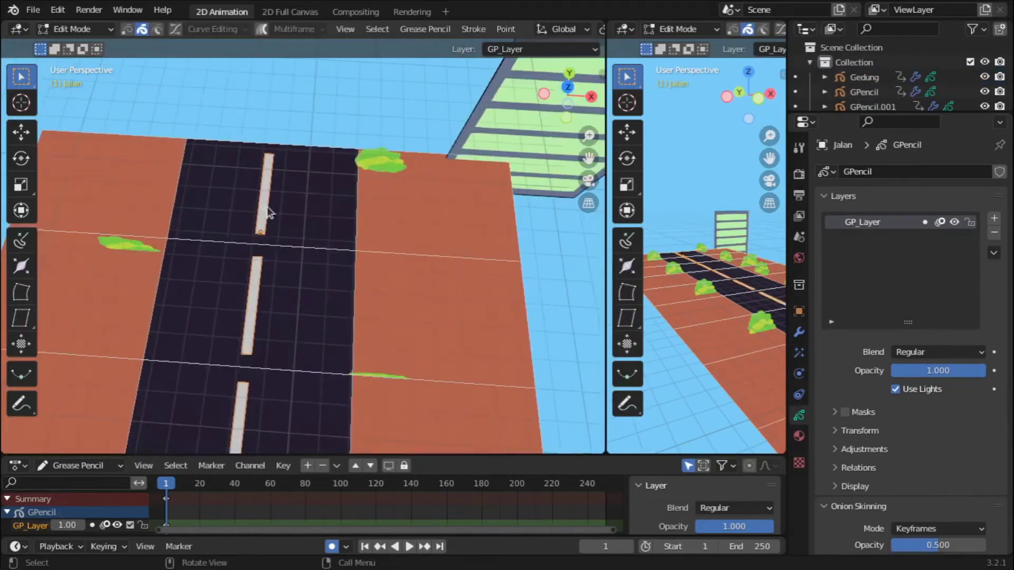
pyautogui.click(265, 215)
pyautogui.press('s')
pyautogui.press('y')
pyautogui.click(284, 206)
pyautogui.press('KP_0')
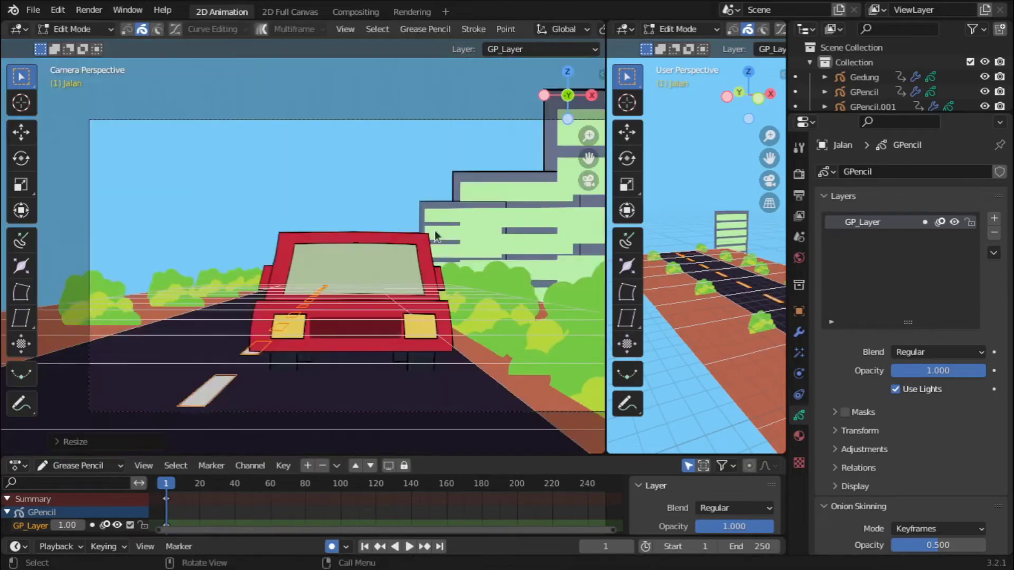
pyautogui.press('Tab')
# Step: Select the bushes, then the building object
pyautogui.click(567, 312)
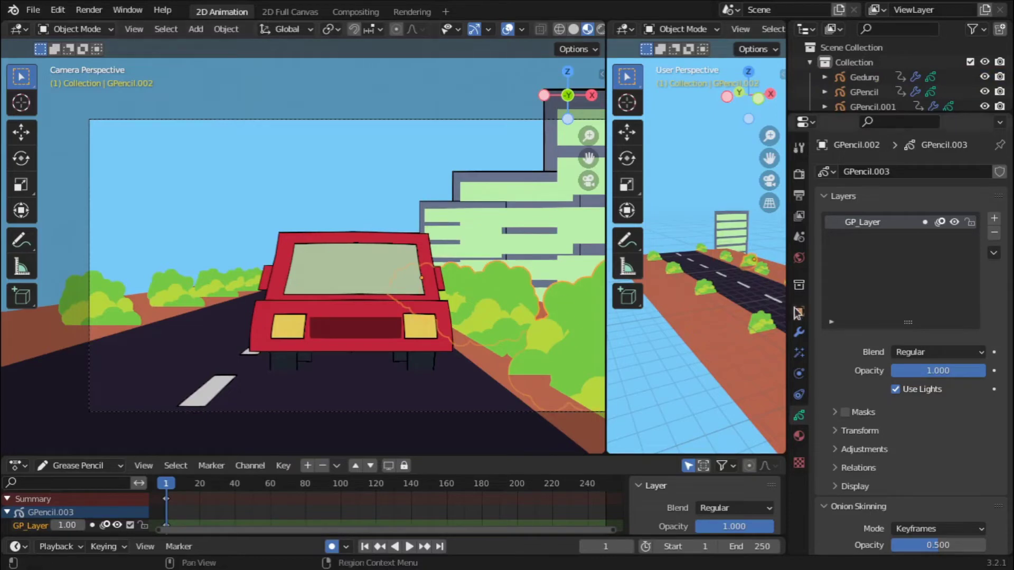
pyautogui.click(519, 214)
pyautogui.scroll(-3, 697, 264)
pyautogui.scroll(-3, 697, 264)
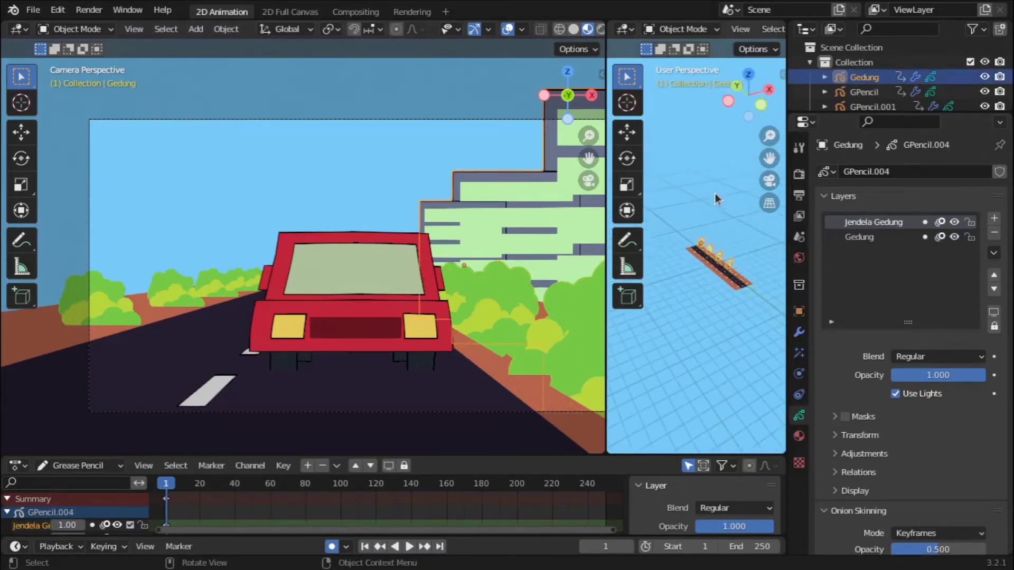
# Step: Remove the Array modifier from the building
pyautogui.click(799, 332)
pyautogui.rightClick(719, 226)
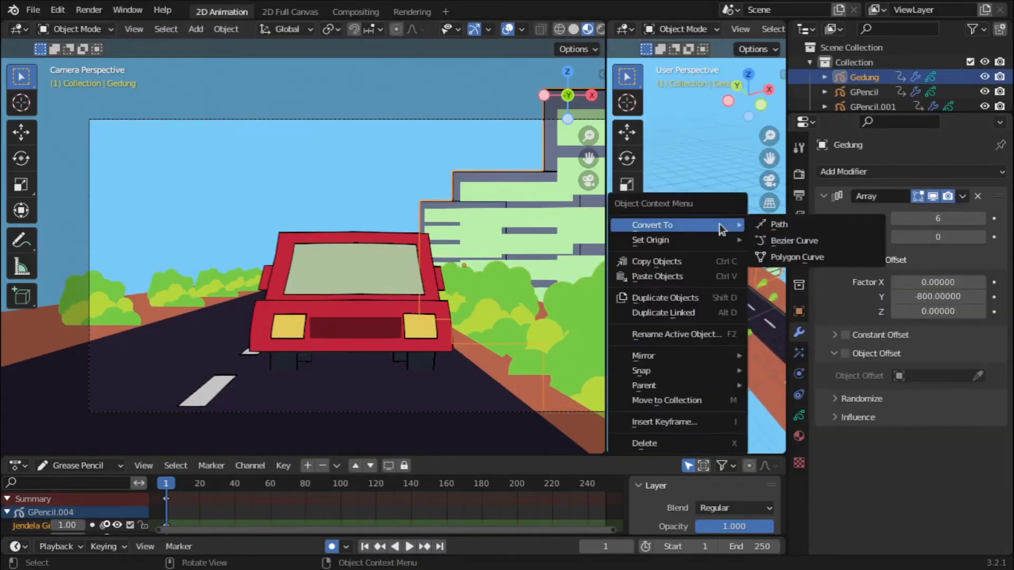
pyautogui.hotkey('ctrl', 'x')
pyautogui.rightClick(719, 235)
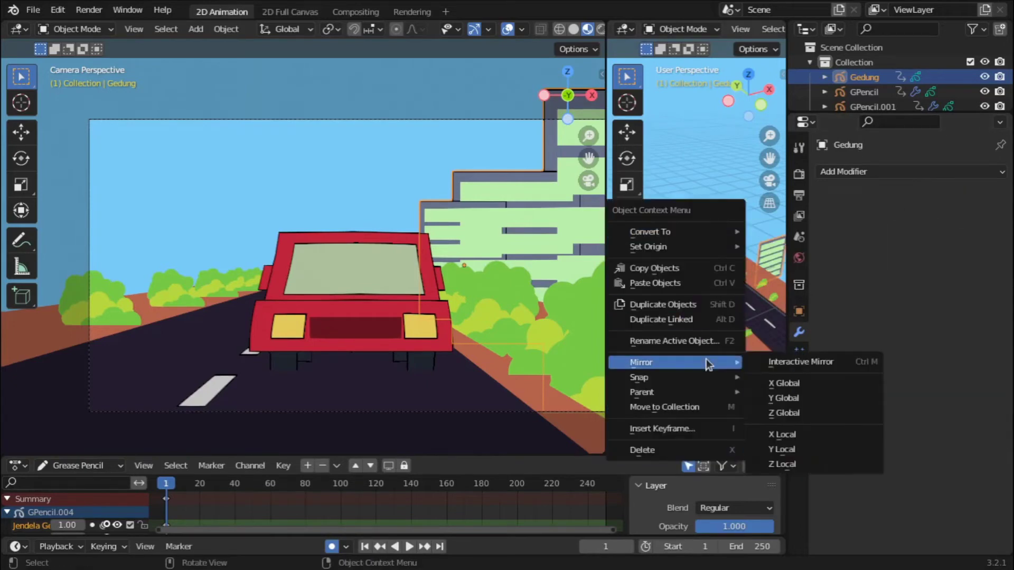
pyautogui.press('Escape')
pyautogui.hotkey('ctrl', 'z')
pyautogui.hotkey('ctrl', 'x')
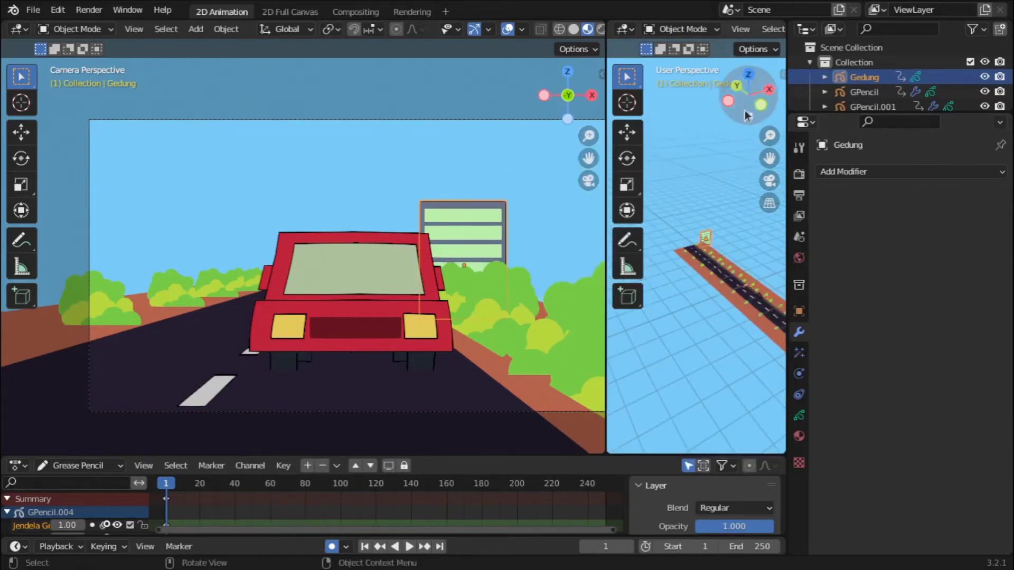
# Step: Make two building copies moved along the road on the Y axis
pyautogui.moveTo(607, 182); pyautogui.dragTo(301, 183)
pyautogui.scroll(2, 602, 182)
pyautogui.hotkey('shift', 'd')
pyautogui.press('y')
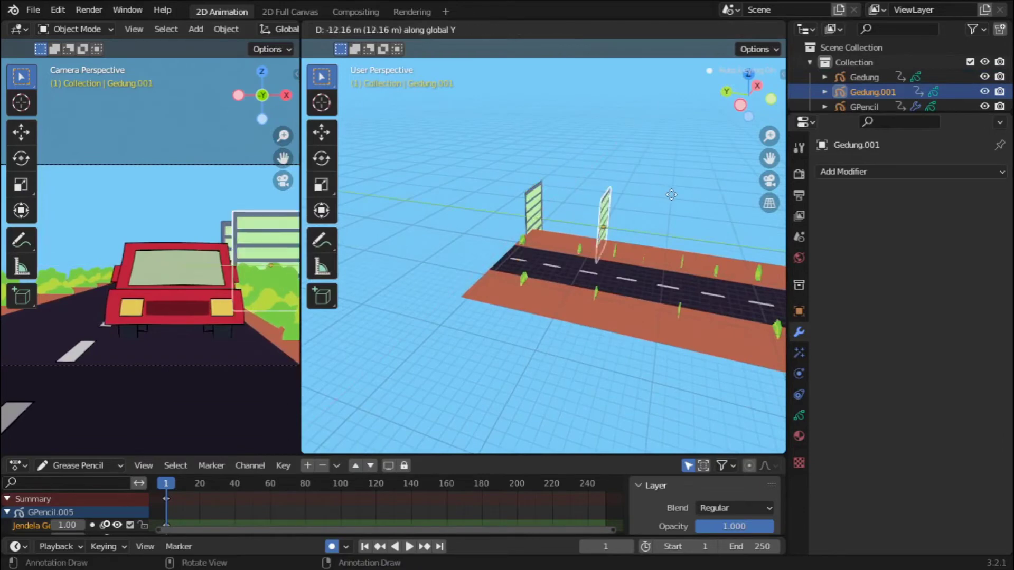
pyautogui.click(671, 194)
pyautogui.scroll(-3, 771, 169)
pyautogui.keyDown('shift'); pyautogui.moveTo(771, 170); pyautogui.dragTo(598, 214, button='middle'); pyautogui.keyUp('shift')
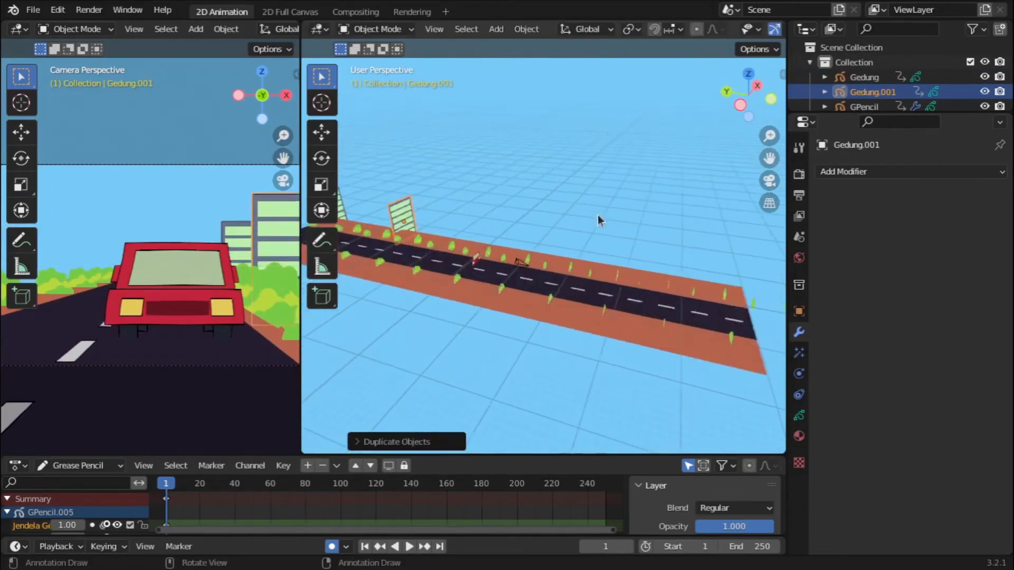
pyautogui.scroll(-2, 597, 214)
pyautogui.hotkey('shift', 'd')
pyautogui.press('y')
pyautogui.click(645, 243)
# Step: Add three more Y-axis building copies further down the road
pyautogui.hotkey('shift', 'd')
pyautogui.press('y')
pyautogui.click(698, 269)
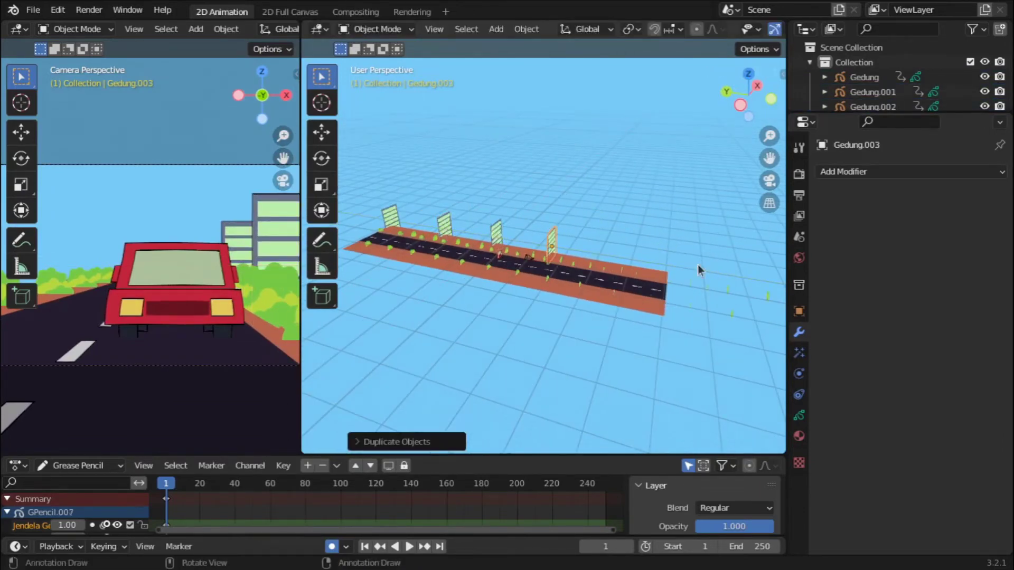
pyautogui.hotkey('shift', 'd')
pyautogui.press('y')
pyautogui.click(704, 271)
pyautogui.scroll(1, 704, 270)
pyautogui.hotkey('shift', 'd')
pyautogui.press('y')
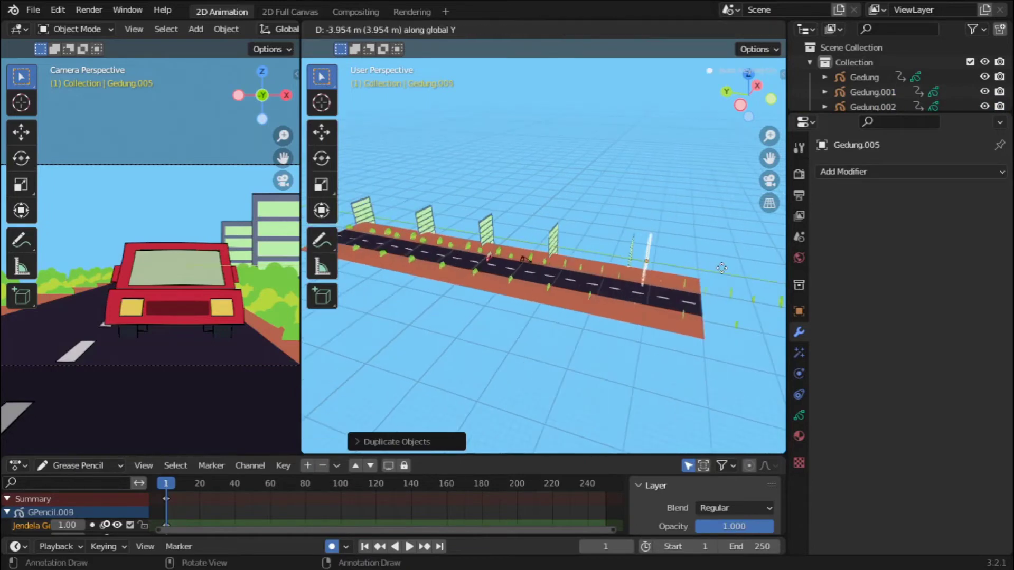
pyautogui.click(768, 280)
# Step: Narrow the second and the original building along X, to about 0.74 width
pyautogui.click(413, 261)
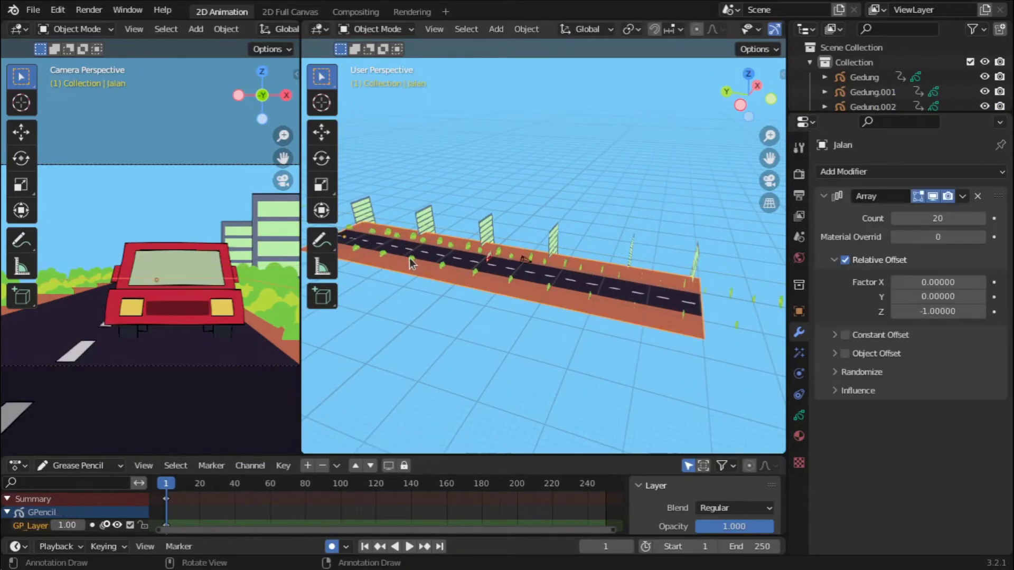
pyautogui.moveTo(302, 297); pyautogui.dragTo(523, 297)
pyautogui.click(449, 309)
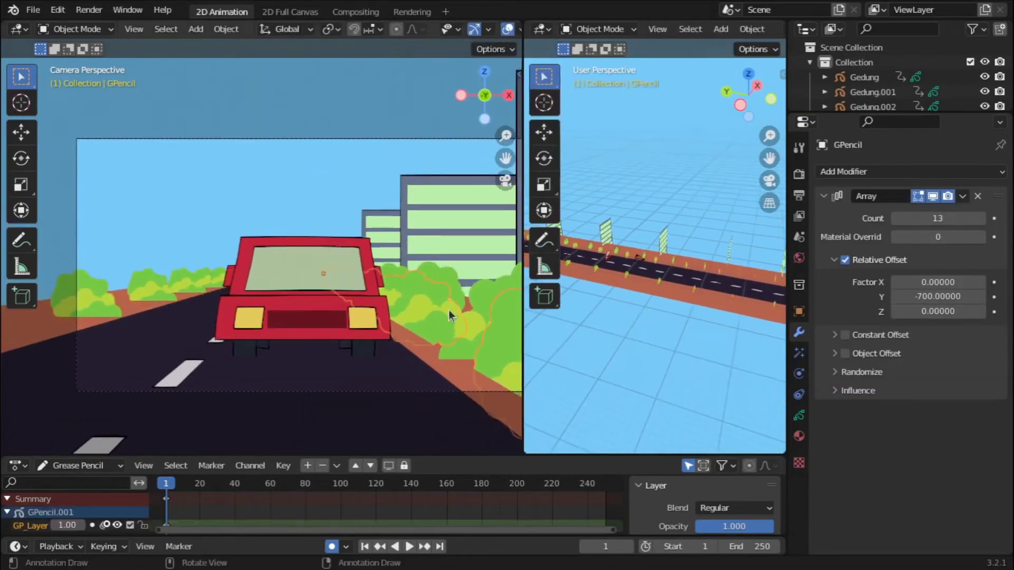
pyautogui.scroll(-1, 449, 310)
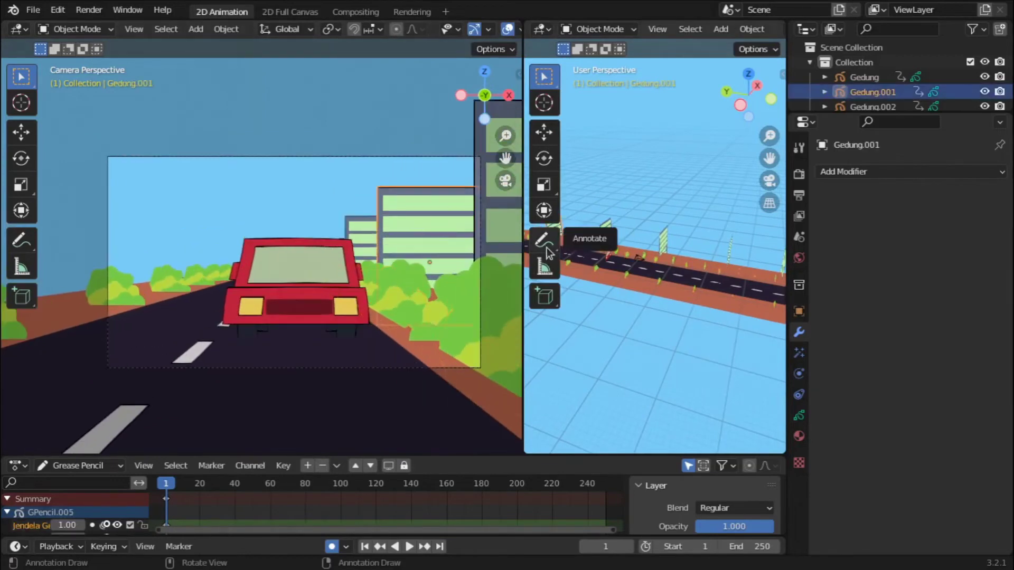
pyautogui.press('s')
pyautogui.press('x')
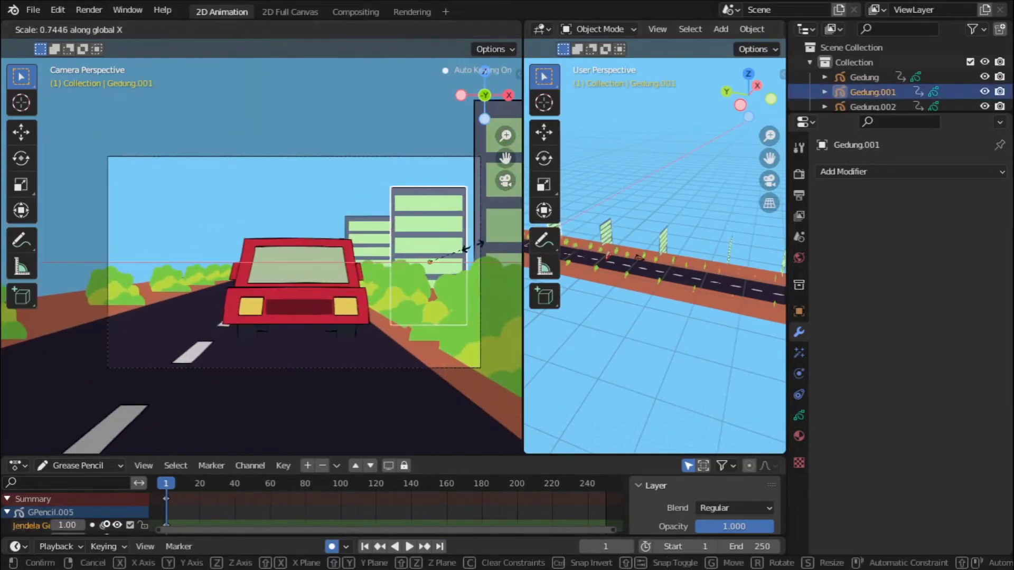
pyautogui.click(466, 256)
pyautogui.click(404, 249)
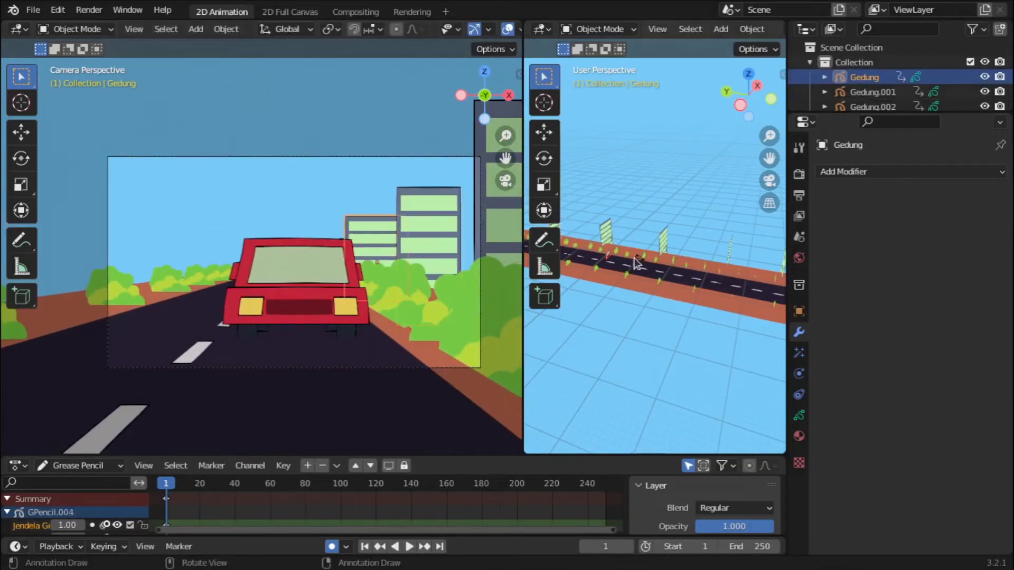
pyautogui.press('s')
pyautogui.press('x')
# Step: Shift the bushes sideways along the X axis
pyautogui.click(419, 317)
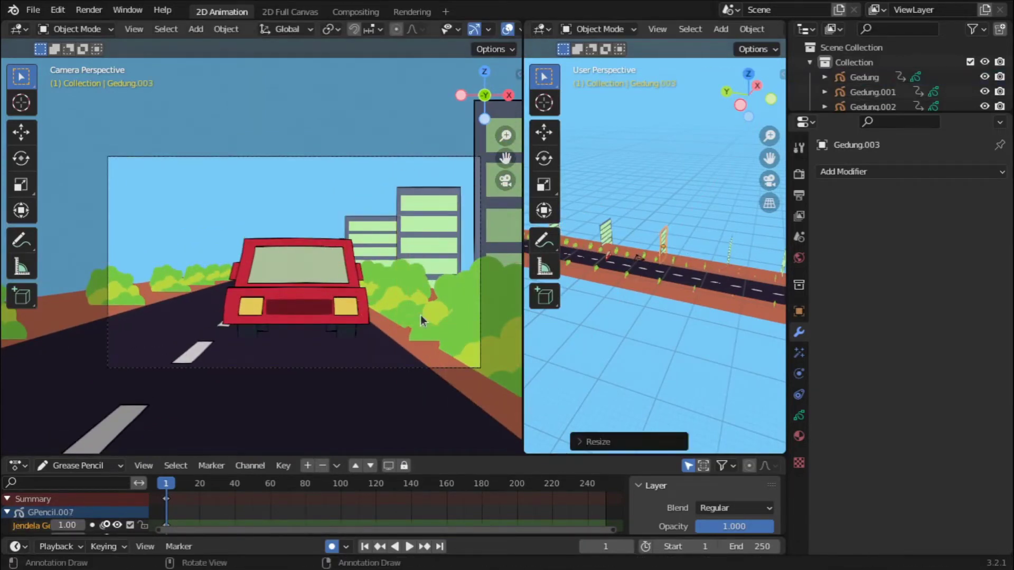
pyautogui.press('g')
pyautogui.press('x')
pyautogui.click(472, 336)
# Step: Delete the old bushes object and widen the 3D view of the road
pyautogui.click(590, 381)
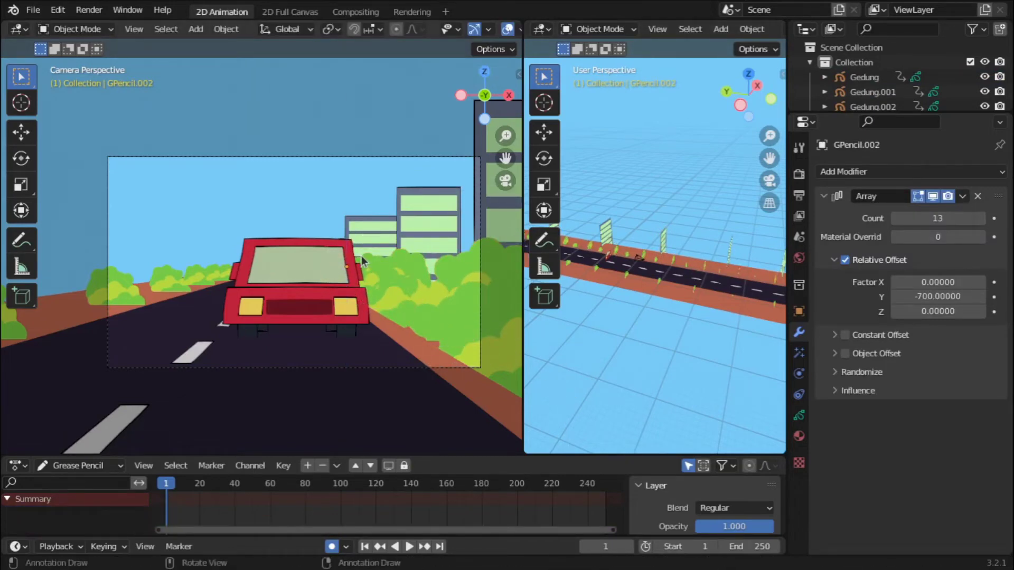
pyautogui.scroll(3, 618, 264)
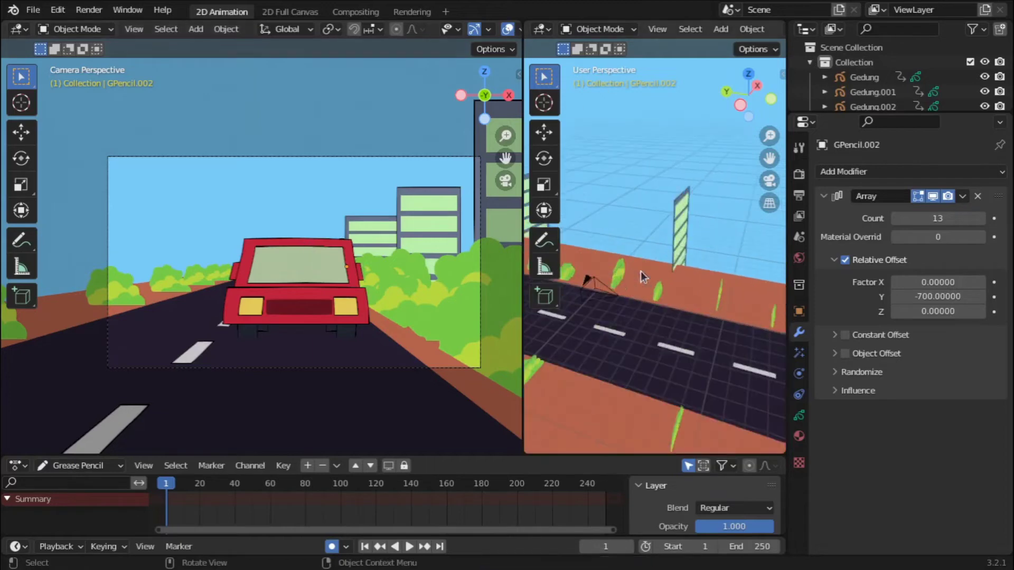
pyautogui.moveTo(592, 254); pyautogui.dragTo(617, 283, button='middle')
pyautogui.click(977, 196)
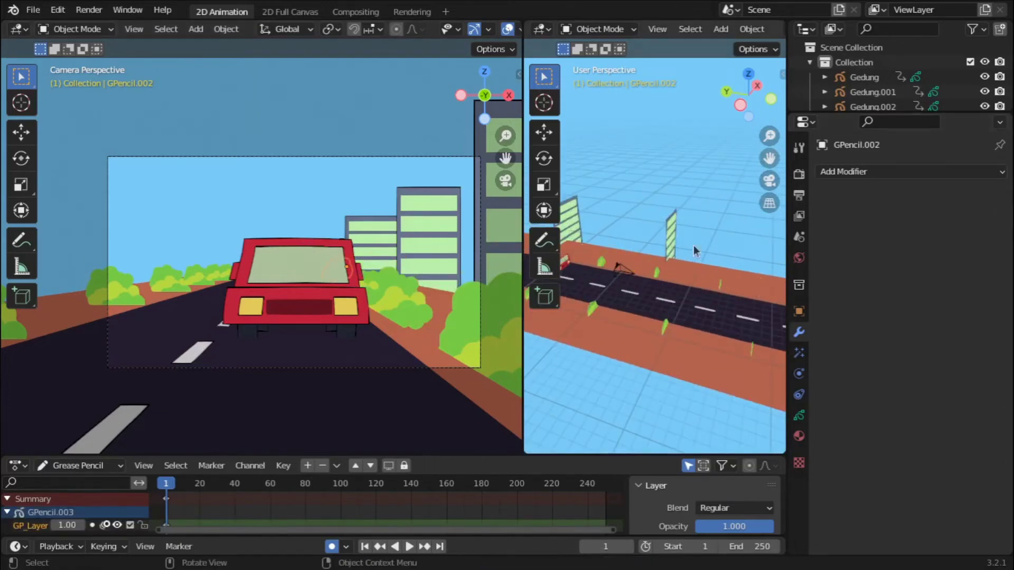
pyautogui.hotkey('ctrl', 'z')
pyautogui.hotkey('ctrl', 'z')
pyautogui.hotkey('ctrl', 'z')
pyautogui.hotkey('ctrl', 'z')
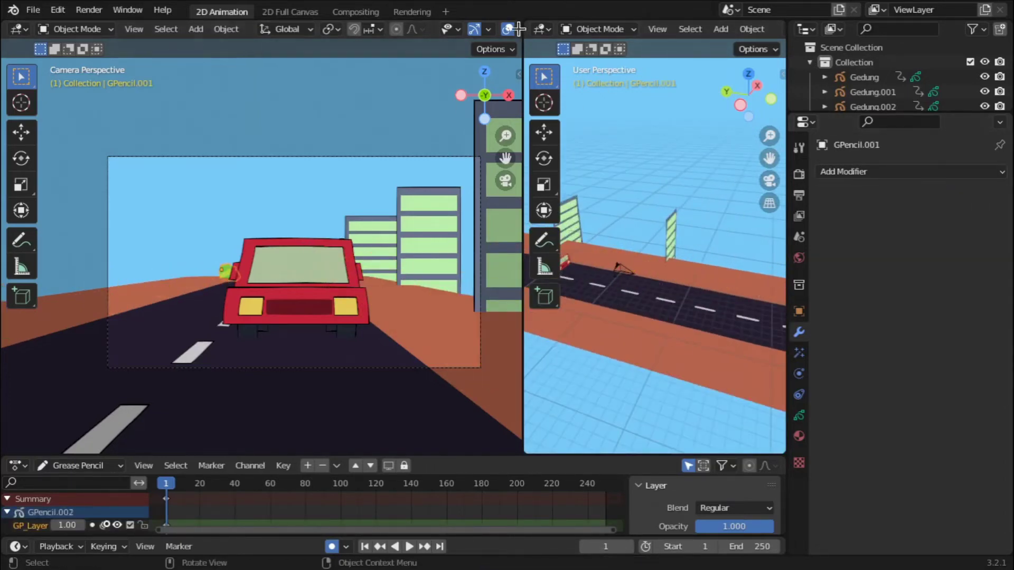
pyautogui.moveTo(520, 205); pyautogui.dragTo(333, 205)
pyautogui.moveTo(502, 237)
pyautogui.mouseDown(button='middle')
pyautogui.moveTo(572, 248)
pyautogui.moveTo(548, 250)
pyautogui.mouseUp(button='middle')
pyautogui.scroll(2, 571, 248)
# Step: Duplicate bush clumps along the road on the Y axis, singly and in pairs
pyautogui.hotkey('shift', 'd')
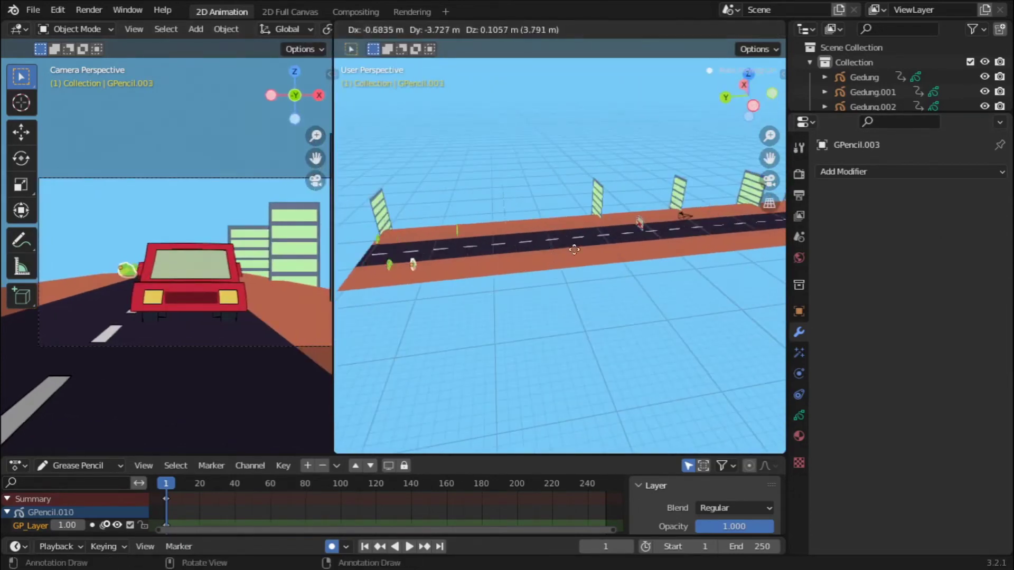
pyautogui.press('y')
pyautogui.click(592, 253)
pyautogui.hotkey('shift', 'd')
pyautogui.press('y')
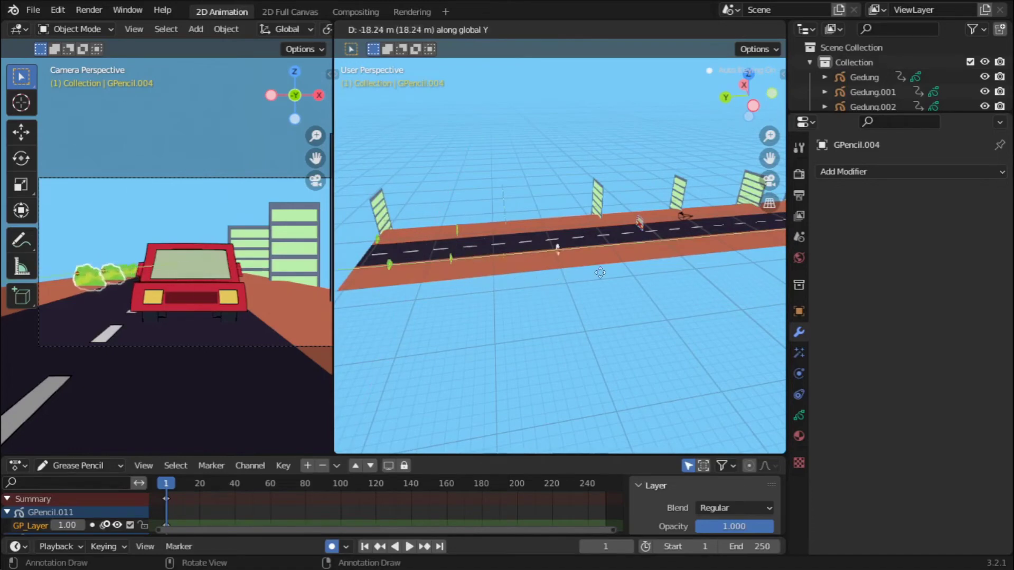
pyautogui.click(578, 281)
pyautogui.click(402, 266)
pyautogui.click(452, 260)
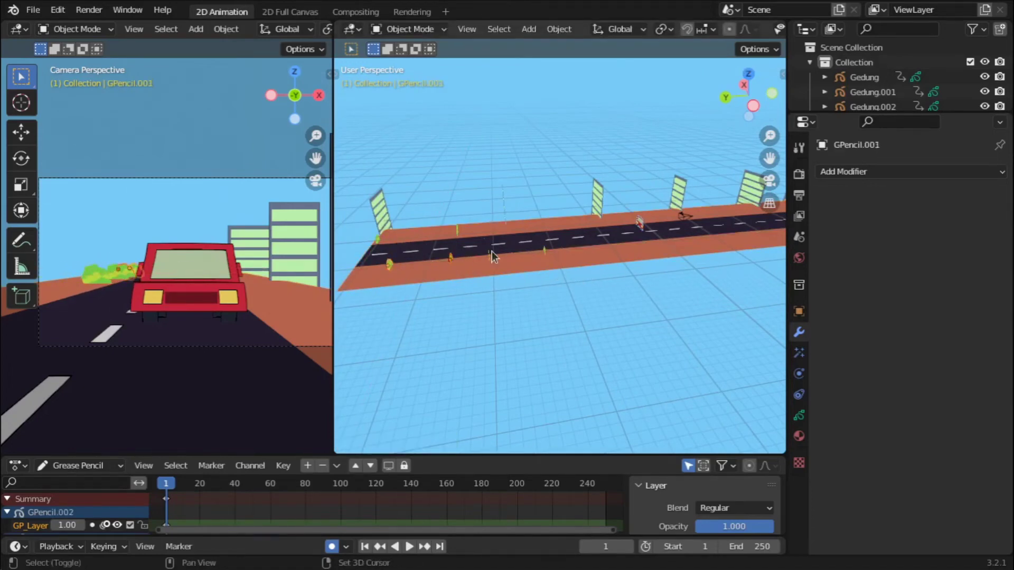
pyautogui.hotkey('shift', 'd')
pyautogui.press('y')
pyautogui.click(645, 254)
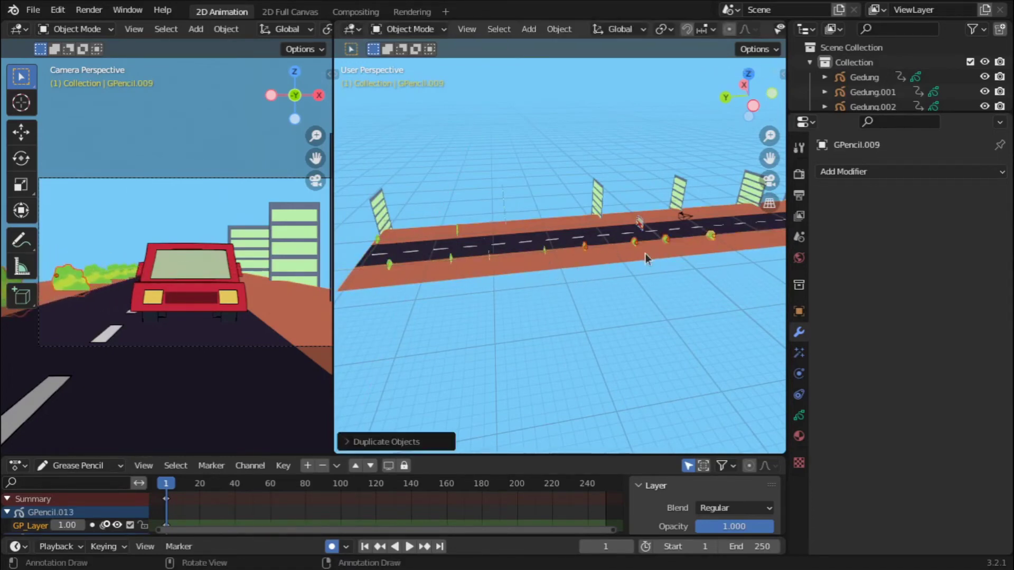
# Step: Copy more bush clumps down the road and start lining the opposite roadside
pyautogui.scroll(-3, 645, 254)
pyautogui.hotkey('shift', 'd')
pyautogui.press('y')
pyautogui.click(553, 254)
pyautogui.scroll(3, 553, 253)
pyautogui.click(455, 230)
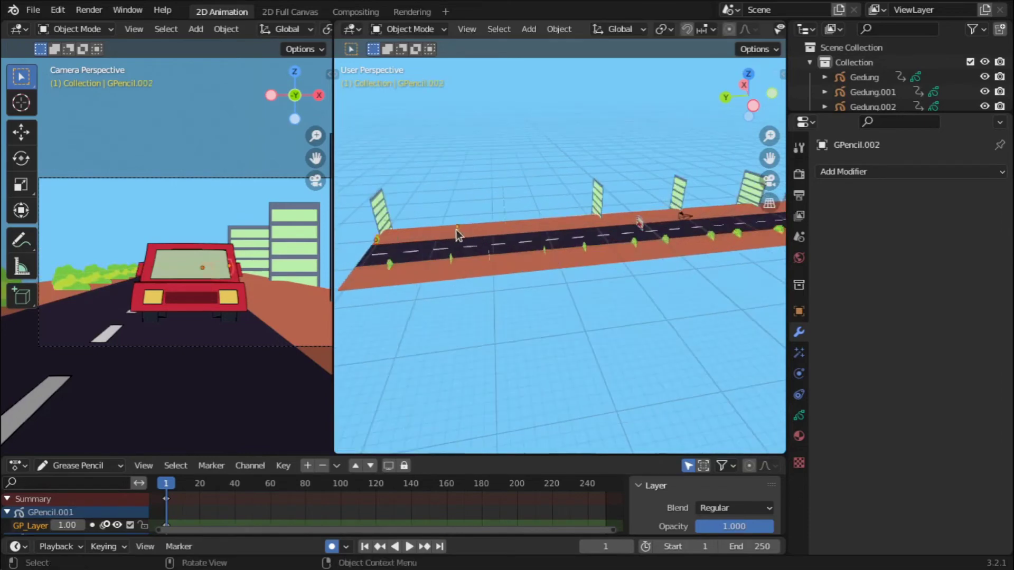
pyautogui.press('g')
pyautogui.press('y')
pyautogui.click(456, 238)
pyautogui.hotkey('shift', 'd')
pyautogui.press('y')
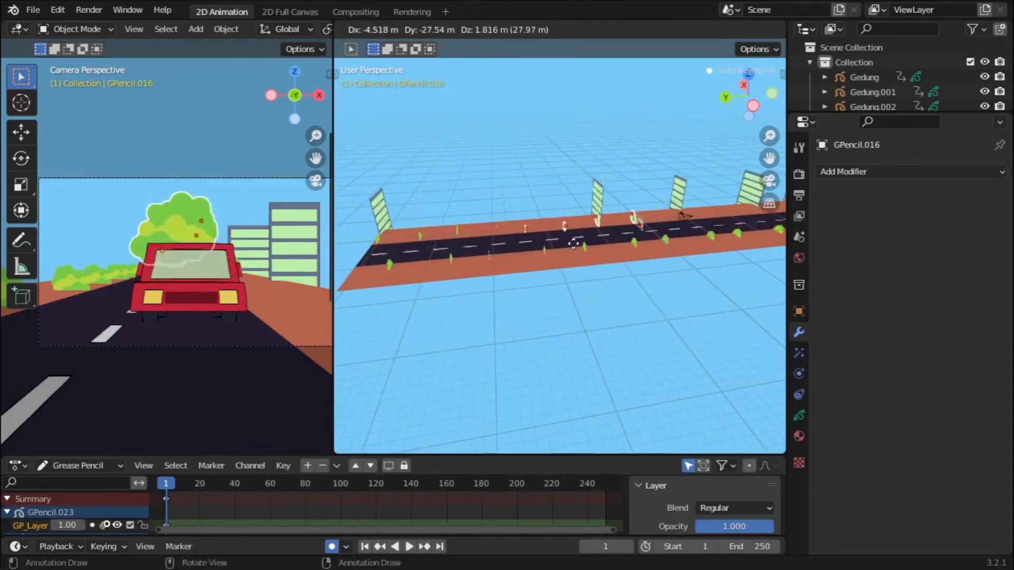
pyautogui.click(575, 249)
# Step: Add the last two rounds of Y-axis bush copies and enlarge the camera view
pyautogui.moveTo(575, 249); pyautogui.dragTo(525, 223, button='middle')
pyautogui.scroll(-3, 525, 223)
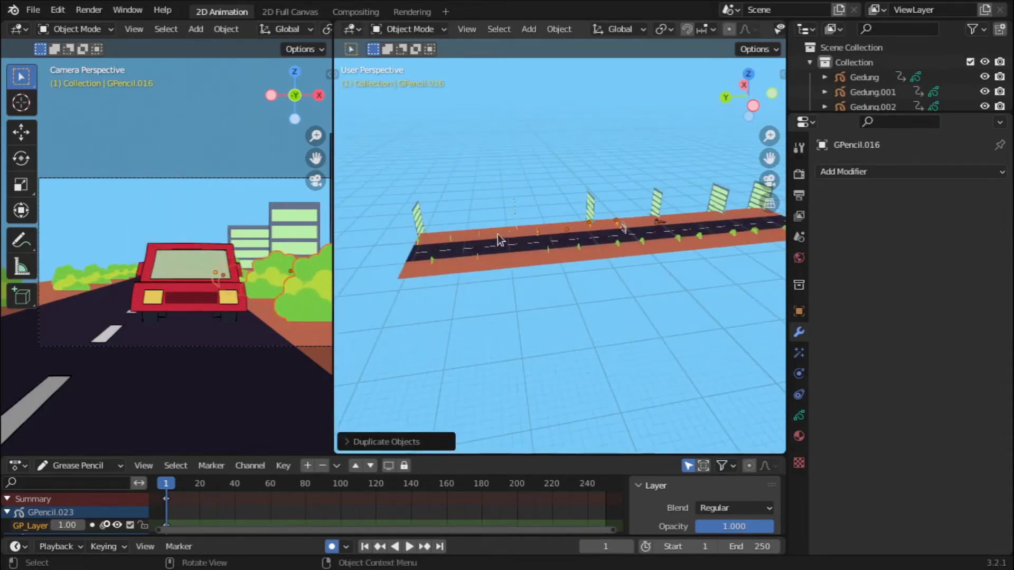
pyautogui.hotkey('shift', 'd')
pyautogui.press('y')
pyautogui.click(632, 225)
pyautogui.hotkey('shift', 'd')
pyautogui.press('y')
pyautogui.click(715, 224)
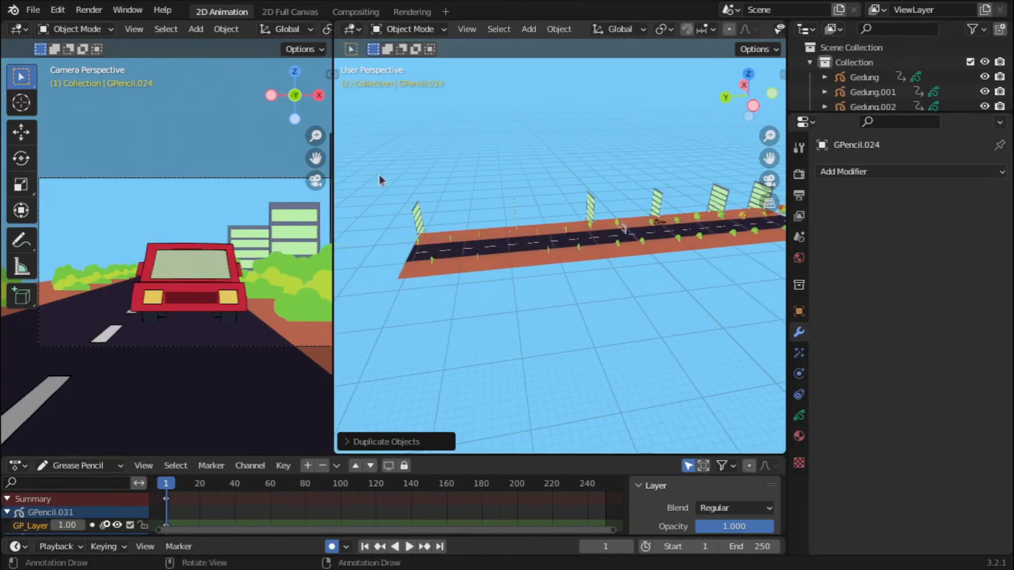
pyautogui.moveTo(333, 211); pyautogui.dragTo(505, 206)
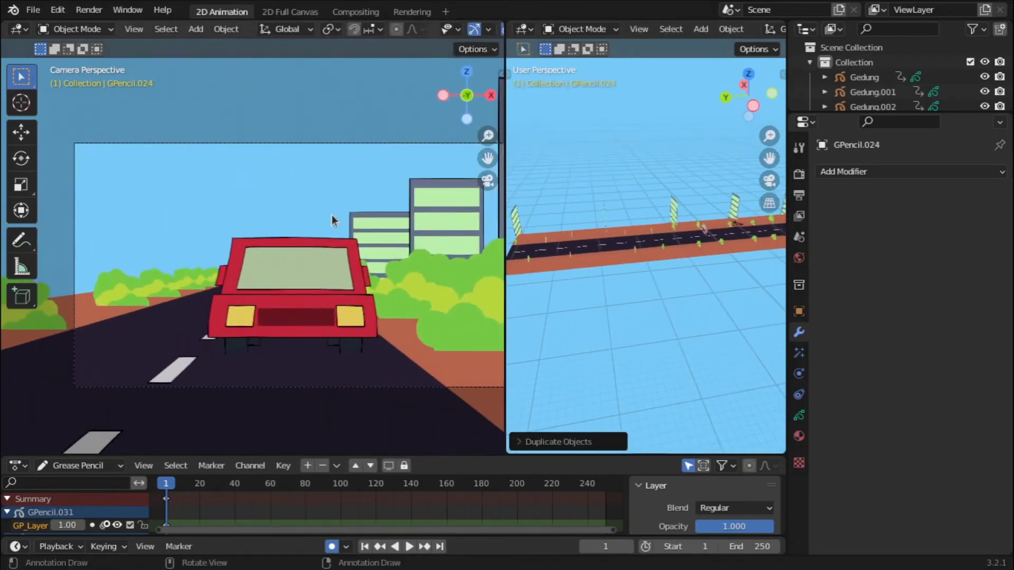
pyautogui.click(520, 232)
# Step: From top view, move the buildings off the road, shrink them, and squeeze their spacing along Y
pyautogui.moveTo(561, 236); pyautogui.dragTo(637, 364, button='middle')
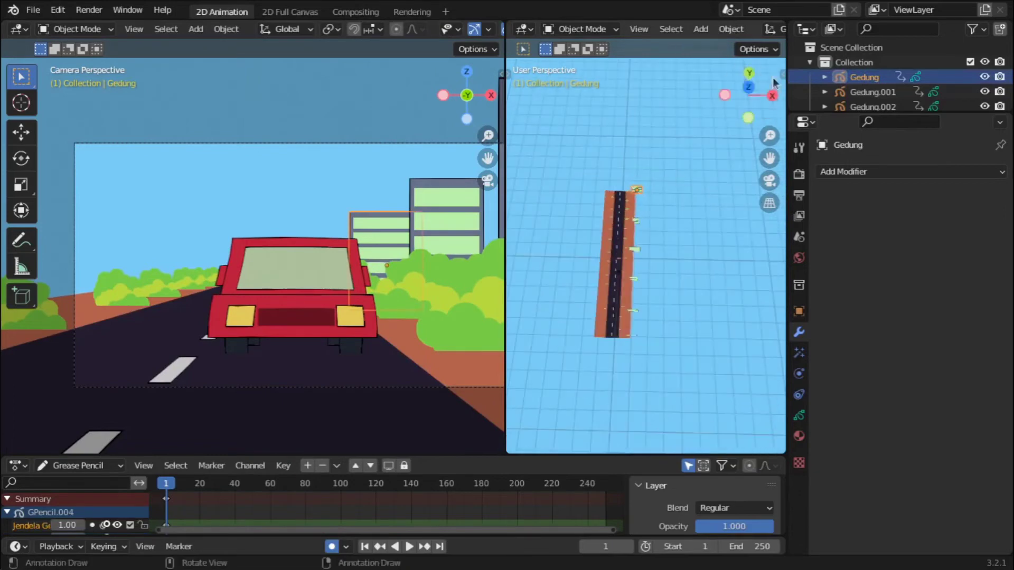
pyautogui.press('g')
pyautogui.press('x')
pyautogui.click(684, 328)
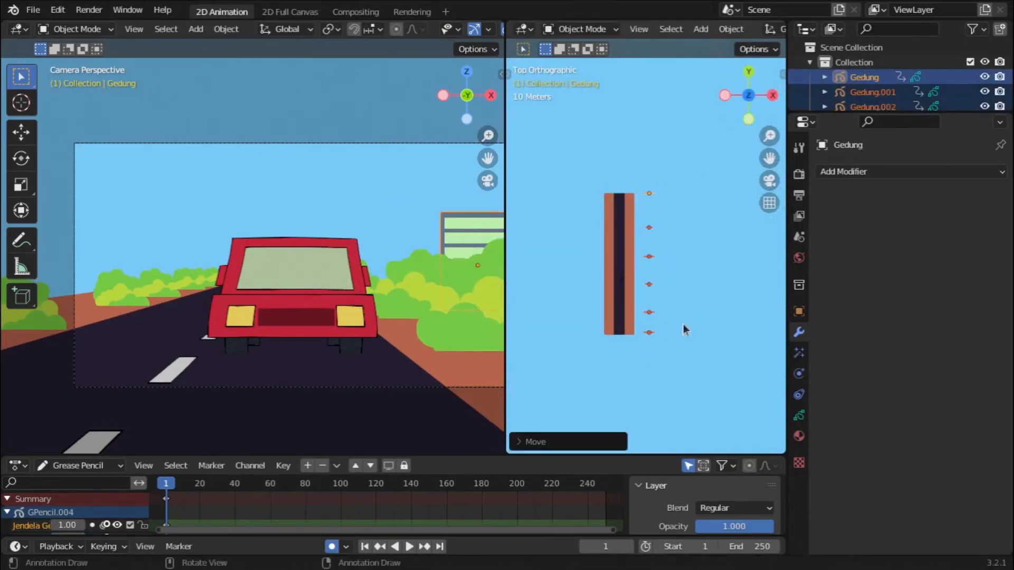
pyautogui.press('s')
pyautogui.click(766, 328)
pyautogui.press('s')
pyautogui.press('y')
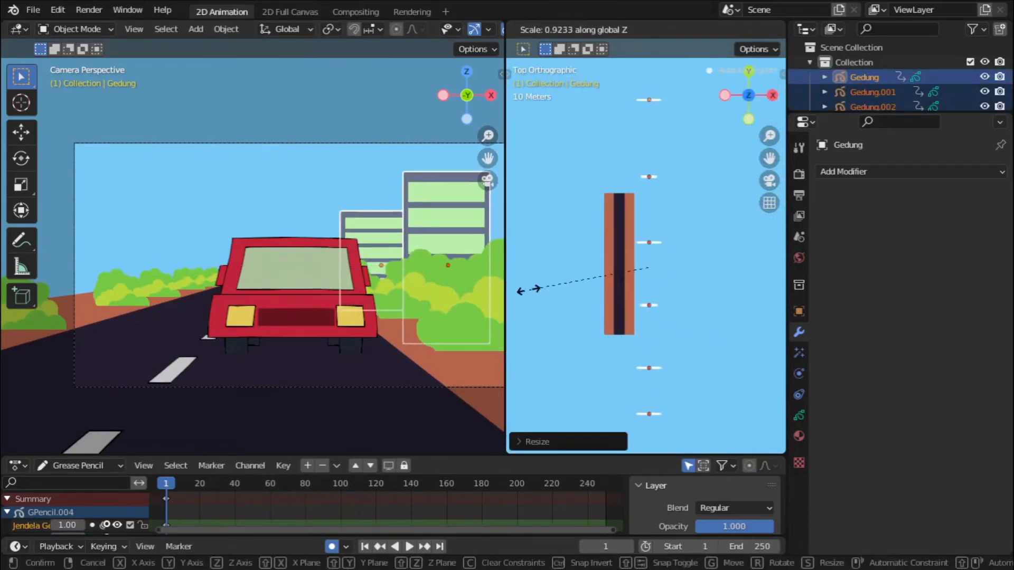
pyautogui.click(602, 303)
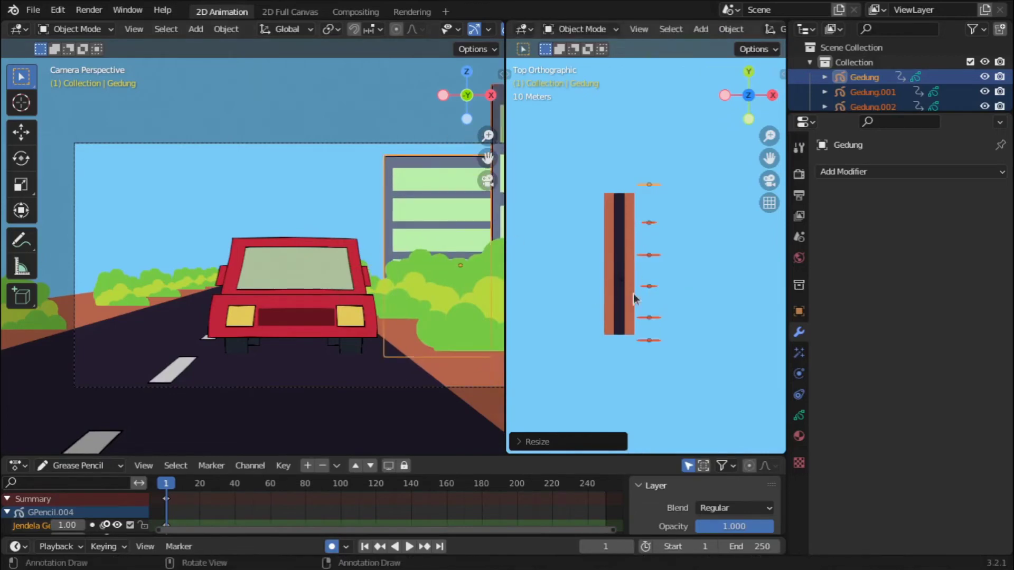
# Step: Try moving the camera along Y, then cancel, keeping it at Y -12 m
pyautogui.click(613, 327)
pyautogui.press('g')
pyautogui.press('y')
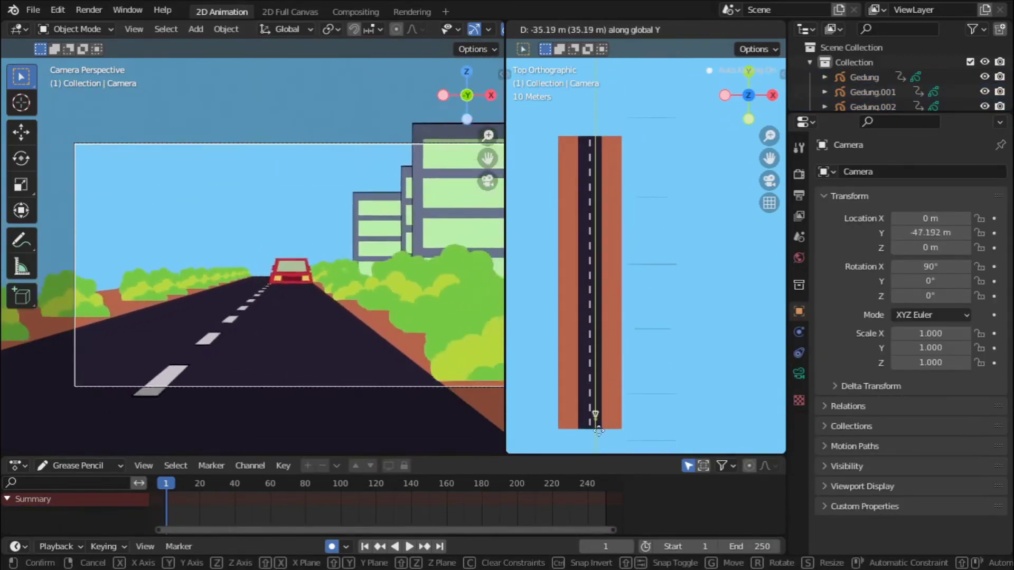
pyautogui.press('Escape')
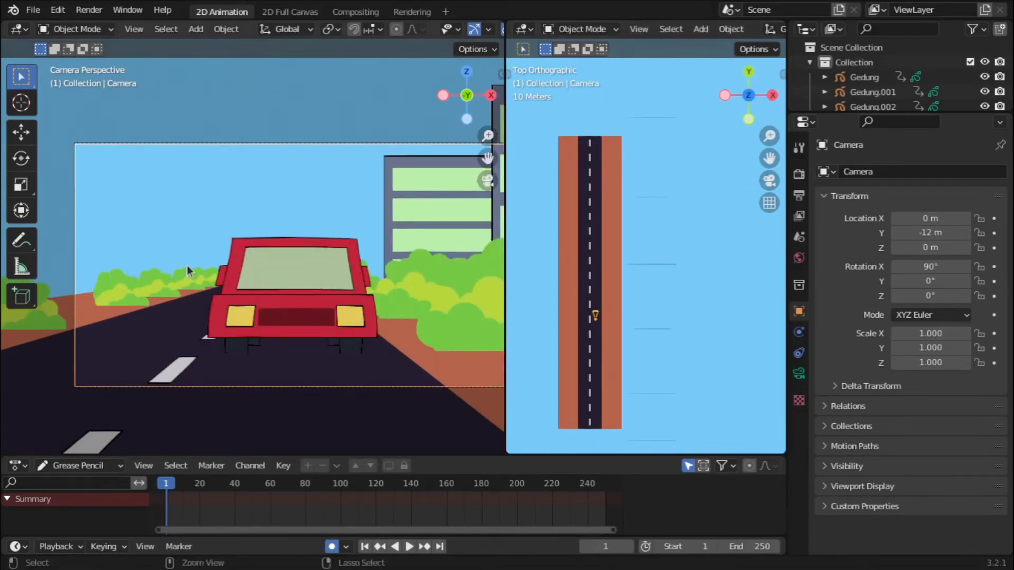
# Step: Add a blank Grease Pencil object named Pohon and enlarge the camera view
pyautogui.hotkey('shift', 'a')
pyautogui.click(285, 221)
pyautogui.press('F2')
pyautogui.write('Poho')
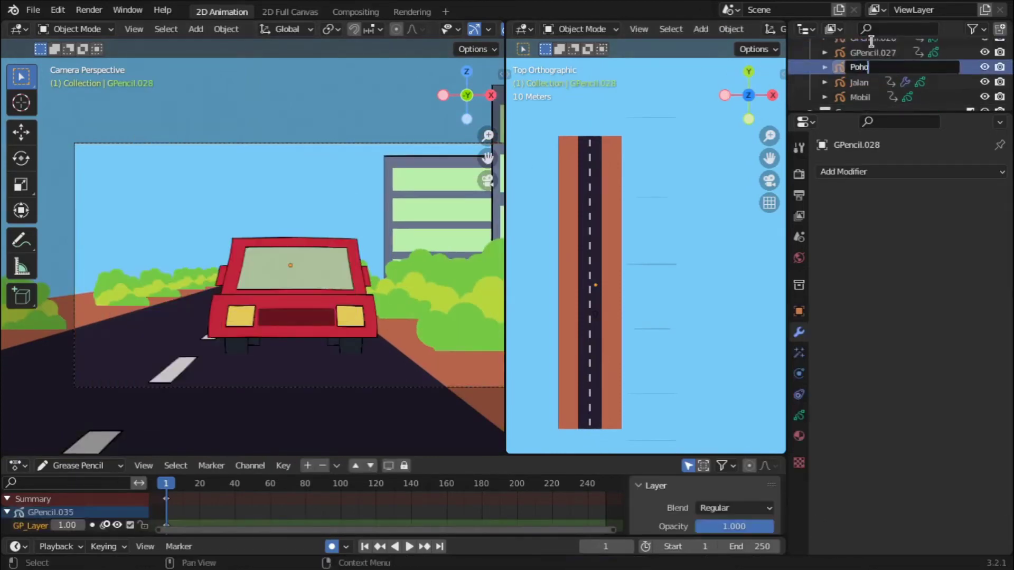
pyautogui.write('n')
pyautogui.press('Return')
pyautogui.scroll(2, 254, 252)
pyautogui.moveTo(512, 35); pyautogui.dragTo(544, 251)
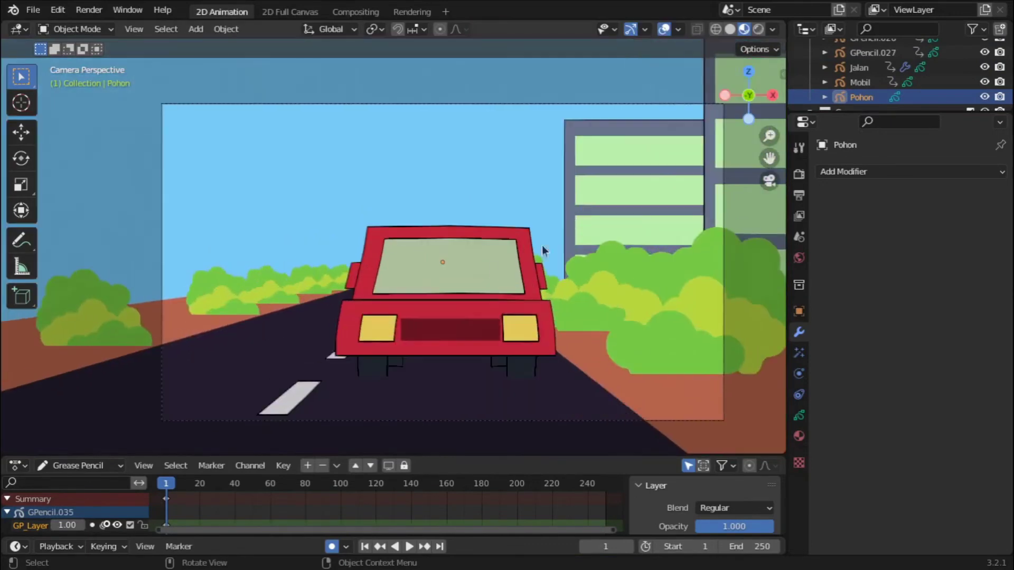
# Step: Draw a forked tree trunk with the Curve tool and give its material a brown fill
pyautogui.click(76, 29)
pyautogui.click(79, 94)
pyautogui.click(21, 349)
pyautogui.moveTo(358, 376); pyautogui.dragTo(404, 220)
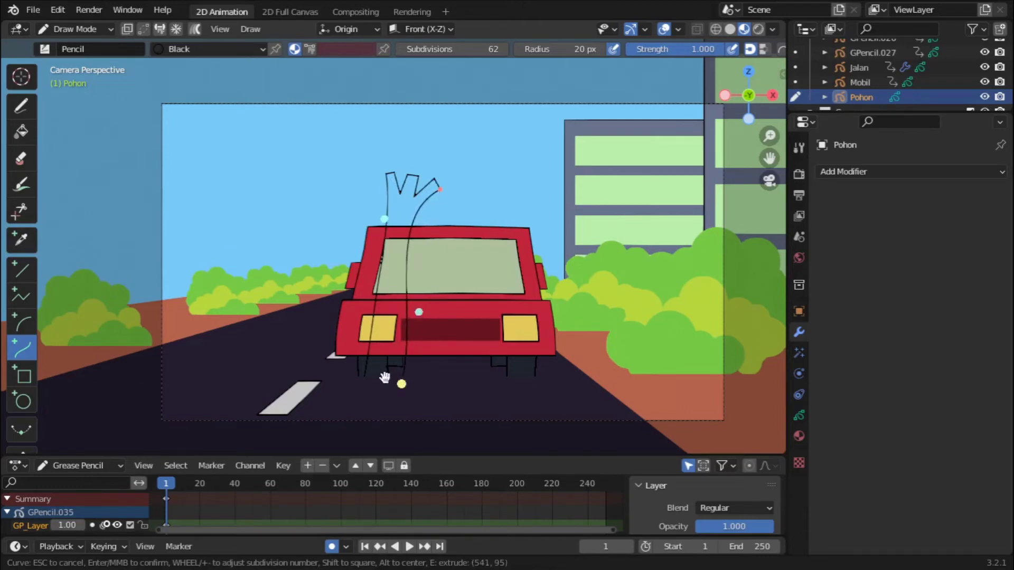
pyautogui.press('Return')
pyautogui.click(799, 436)
pyautogui.write('Pohon')
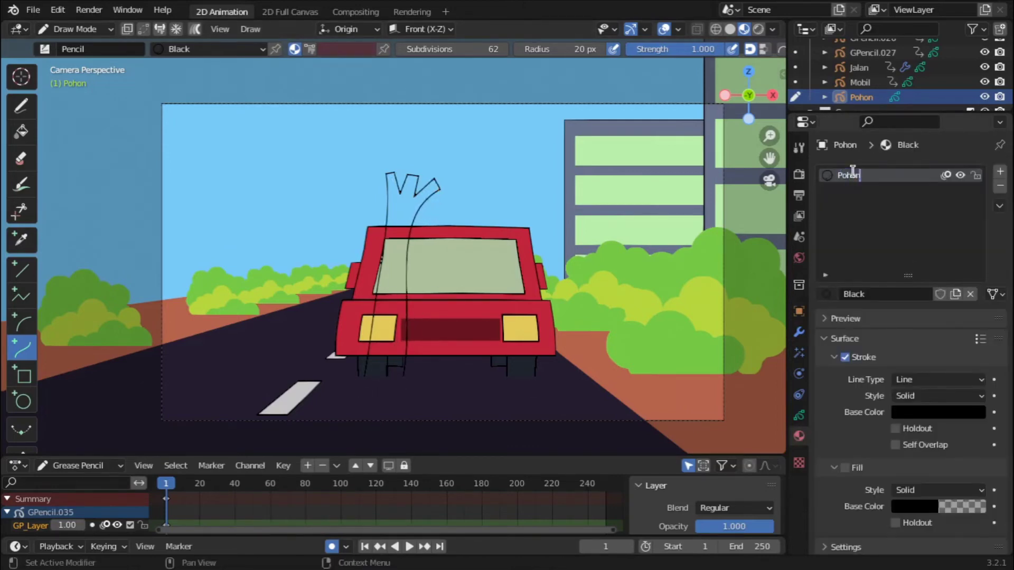
pyautogui.click(908, 506)
pyautogui.hotkey('ctrl', 'v')
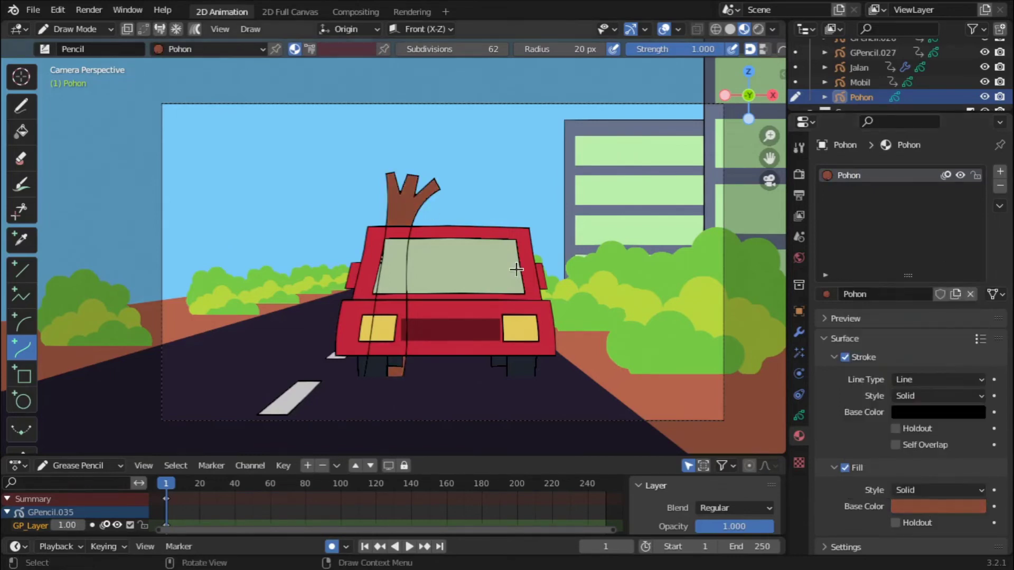
# Step: Draw a green circle above the trunk using the Semak material
pyautogui.click(23, 401)
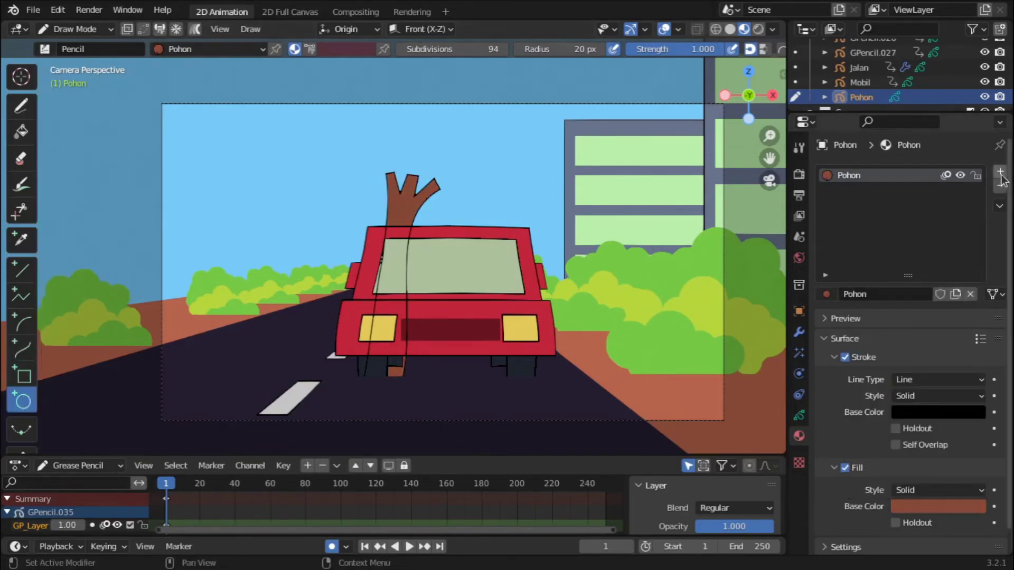
pyautogui.click(999, 171)
pyautogui.click(877, 294)
pyautogui.click(827, 294)
pyautogui.scroll(-2, 768, 421)
pyautogui.click(750, 423)
pyautogui.moveTo(331, 128); pyautogui.dragTo(365, 156)
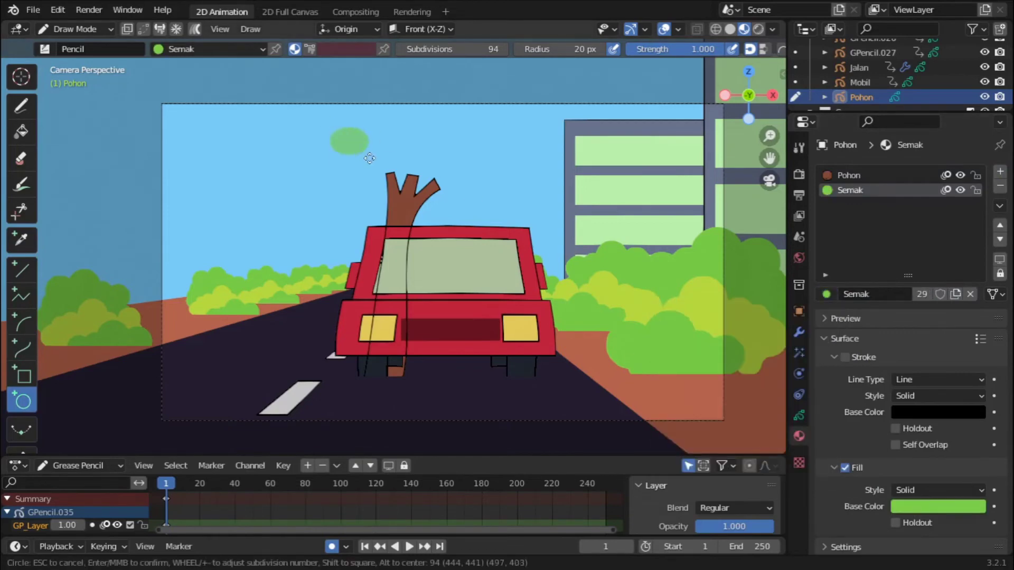
# Step: In Edit Mode, duplicate the green circles across the tree top
pyautogui.press('Tab')
pyautogui.hotkey('shift', 'd')
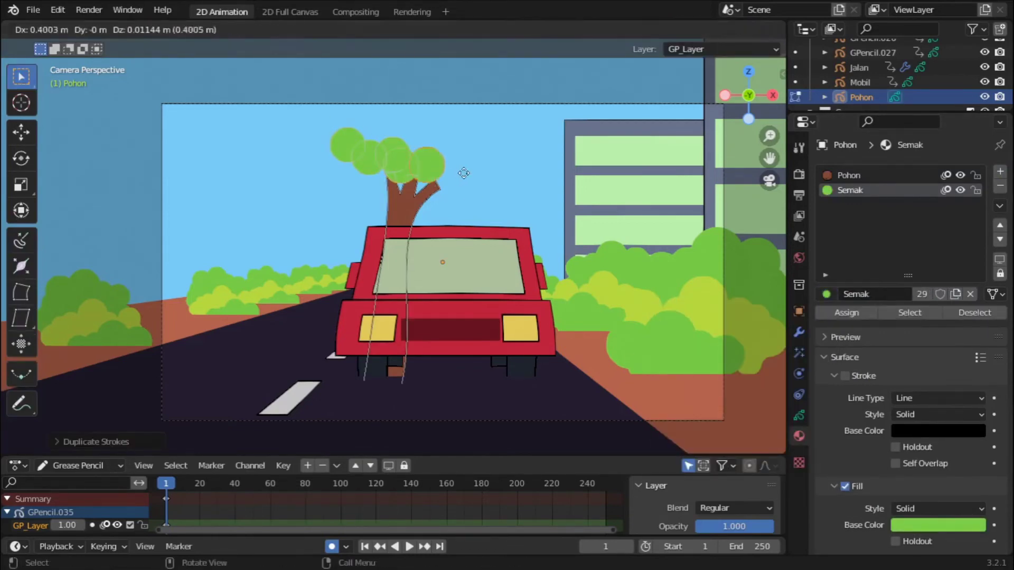
pyautogui.click(463, 174)
pyautogui.hotkey('shift', 'd')
pyautogui.click(502, 157)
pyautogui.hotkey('shift', 'd')
pyautogui.click(475, 132)
pyautogui.hotkey('shift', 'd')
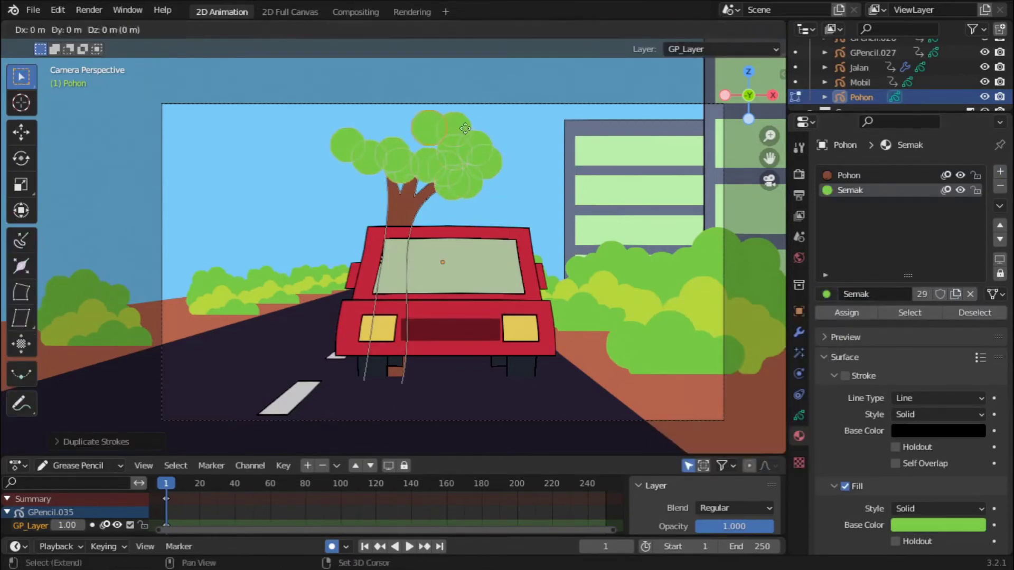
pyautogui.click(392, 127)
pyautogui.click(389, 122)
pyautogui.hotkey('shift', 'd')
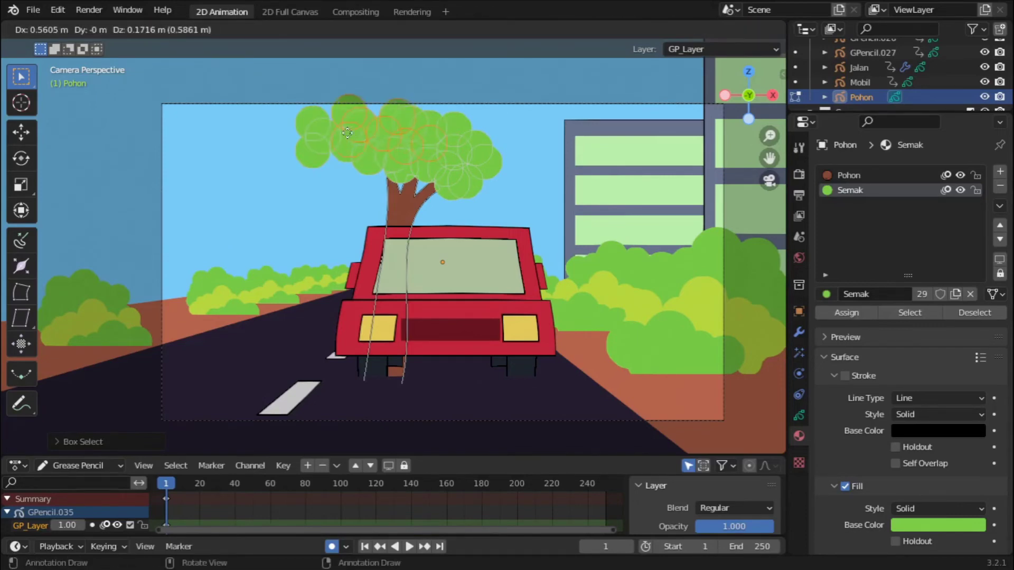
# Step: Scale the crown circles horizontally, rotate them slightly, and reposition them
pyautogui.press('s')
pyautogui.press('x')
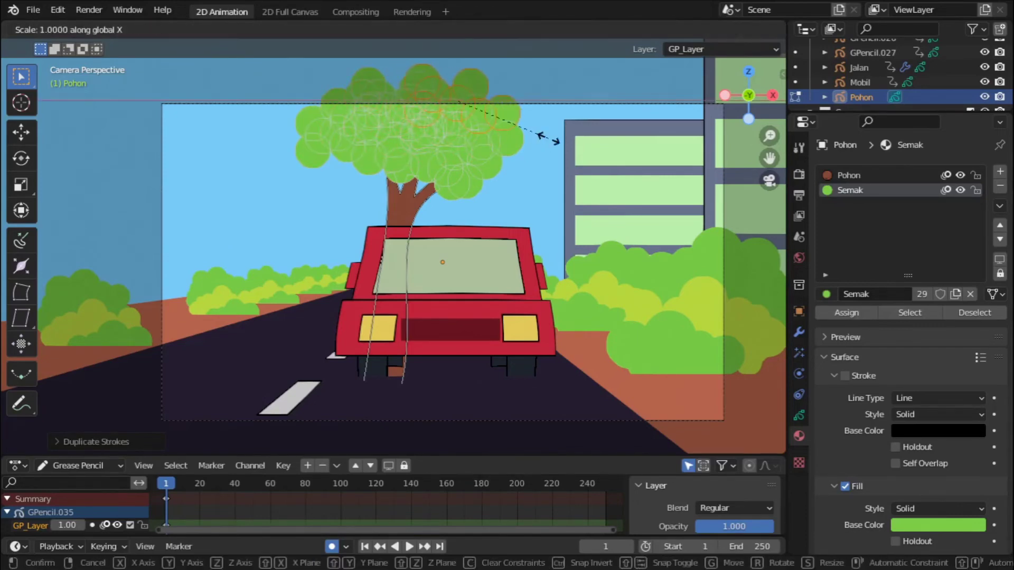
pyautogui.write('-1')
pyautogui.press('Return')
pyautogui.press('r')
pyautogui.click(547, 182)
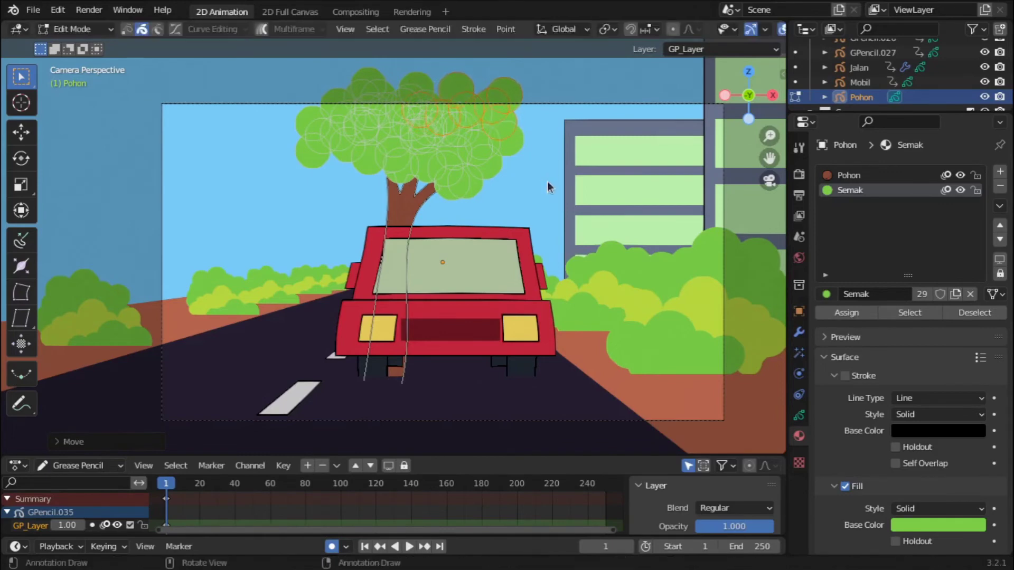
pyautogui.press('g')
pyautogui.click(557, 180)
pyautogui.press('g')
pyautogui.click(464, 219)
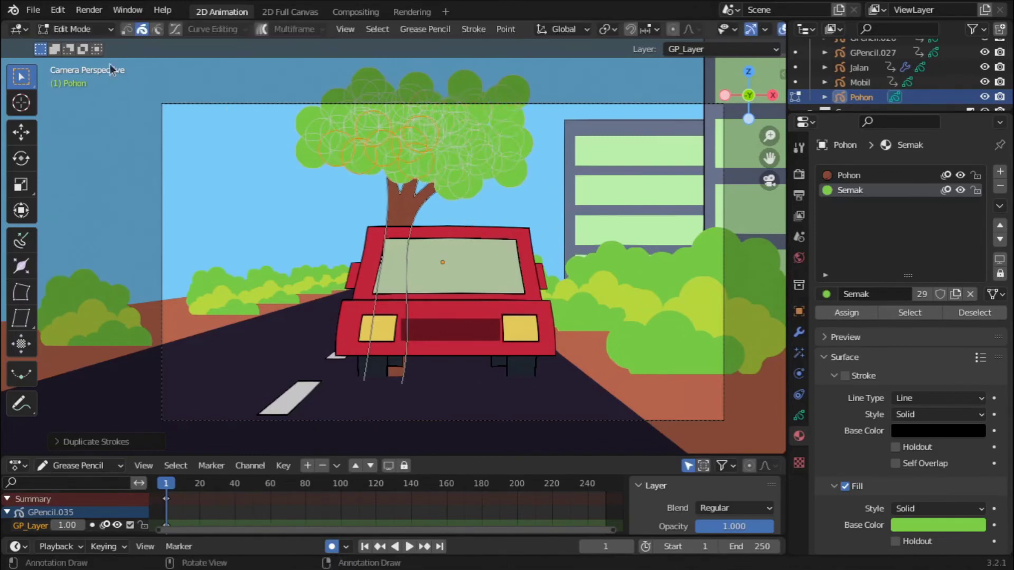
# Step: Back in Object Mode, move the whole tree to the left
pyautogui.press('Tab')
pyautogui.press('g')
pyautogui.click(288, 216)
# Step: Move the tree along Y so it stands beside the start of the road
pyautogui.moveTo(288, 217); pyautogui.dragTo(591, 364, button='middle')
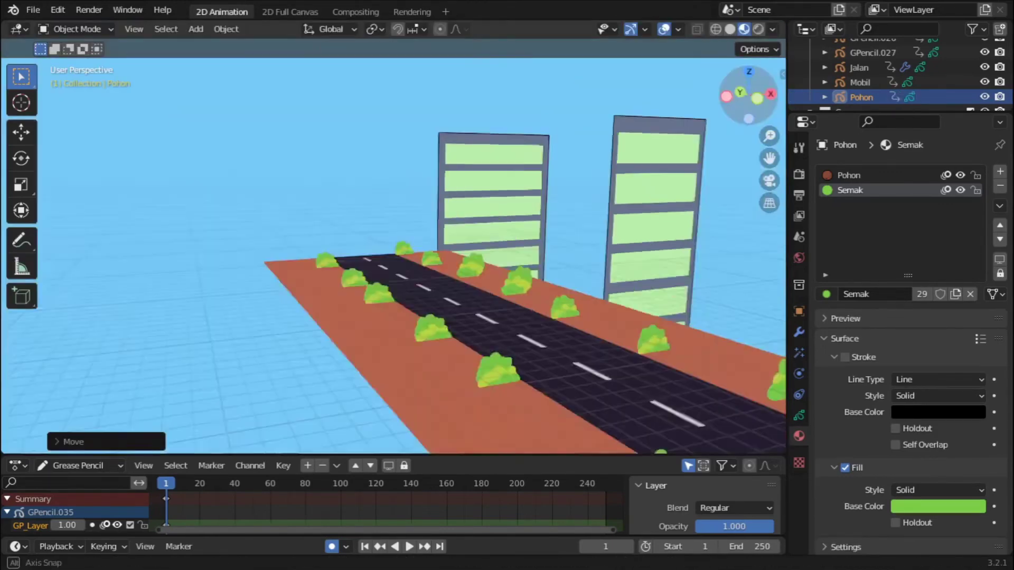
pyautogui.press('g')
pyautogui.click(351, 222)
pyautogui.moveTo(761, 90); pyautogui.dragTo(748, 111)
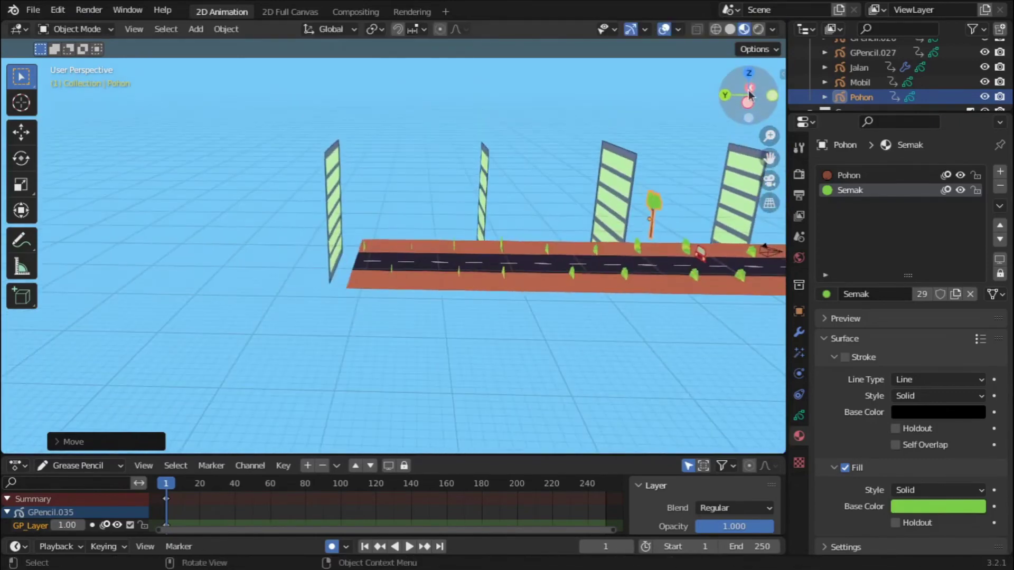
pyautogui.press('g')
pyautogui.press('y')
pyautogui.click(685, 126)
pyautogui.moveTo(685, 126); pyautogui.dragTo(450, 174, button='middle')
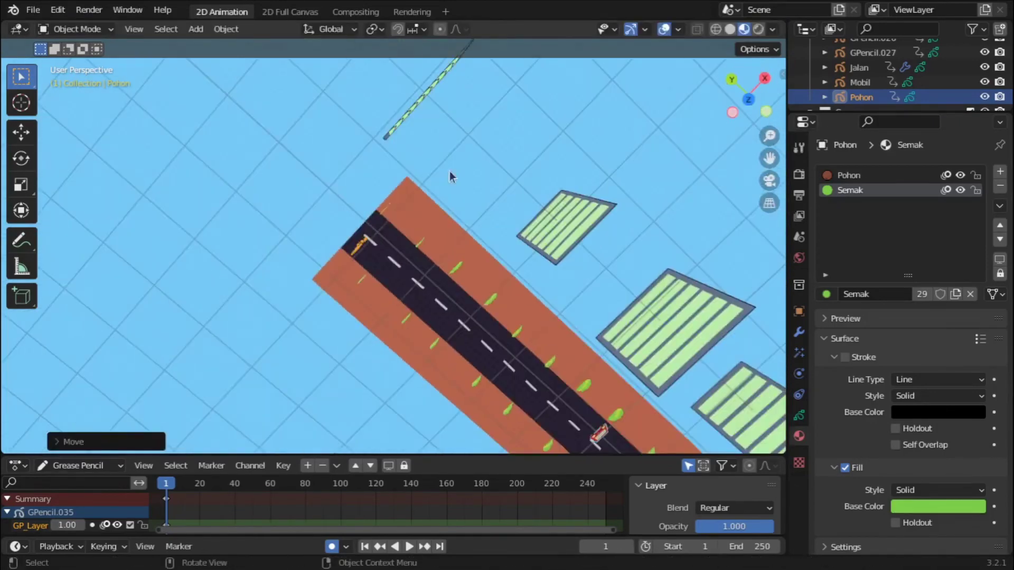
pyautogui.press('g')
pyautogui.press('y')
pyautogui.click(322, 286)
pyautogui.click(749, 108)
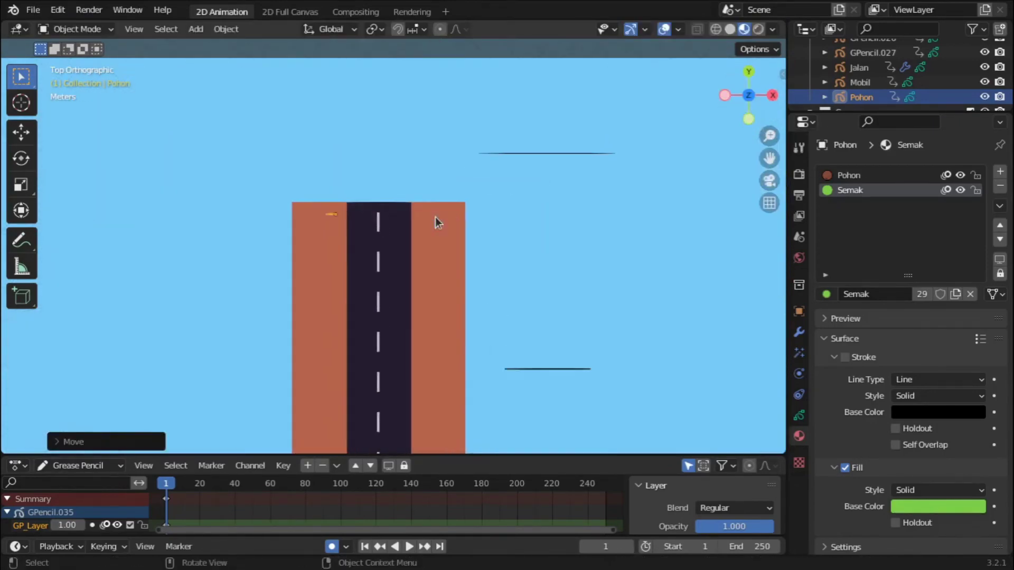
# Step: Duplicate the tree, slide the copy along Y, and select both trees
pyautogui.hotkey('shift', 'd')
pyautogui.click(582, 249)
pyautogui.moveTo(582, 249); pyautogui.dragTo(607, 201, button='middle')
pyautogui.moveTo(749, 95); pyautogui.dragTo(719, 122)
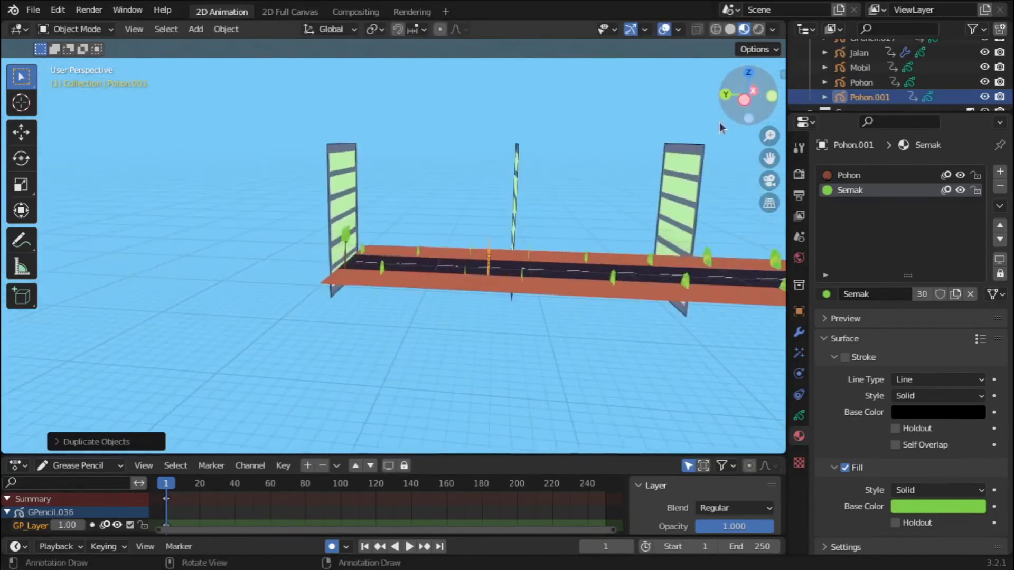
pyautogui.press('g')
pyautogui.press('y')
pyautogui.click(756, 233)
pyautogui.keyDown('ctrl'); pyautogui.click(862, 82); pyautogui.keyUp('ctrl')
pyautogui.scroll(-3, 418, 252)
pyautogui.scroll(3, 418, 252)
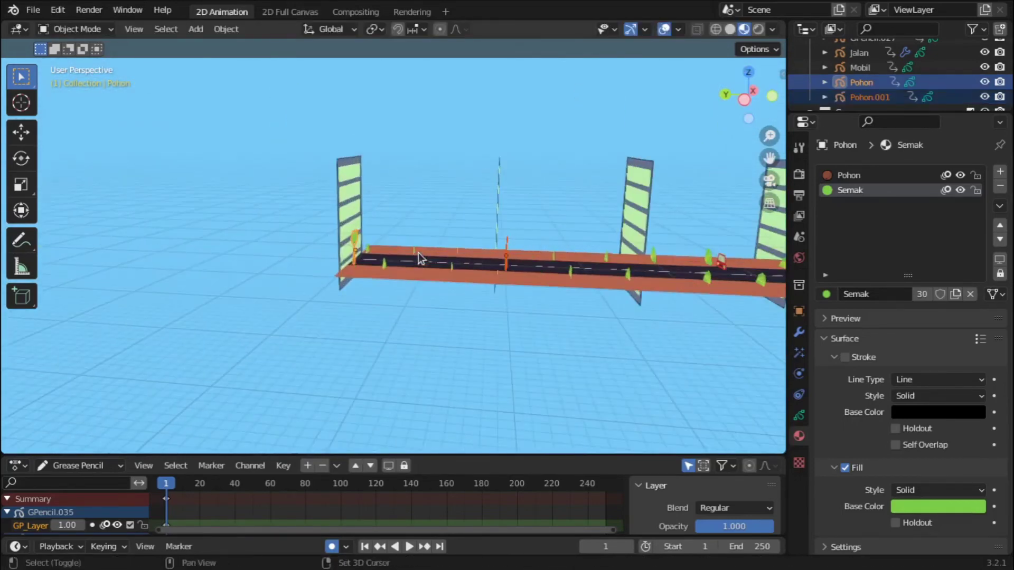
# Step: Duplicate the two trees, then the four trees, further along the road
pyautogui.hotkey('shift', 'd')
pyautogui.press('y')
pyautogui.click(578, 265)
pyautogui.scroll(2, 578, 265)
pyautogui.scroll(-4, 317, 239)
pyautogui.hotkey('shift', 'd')
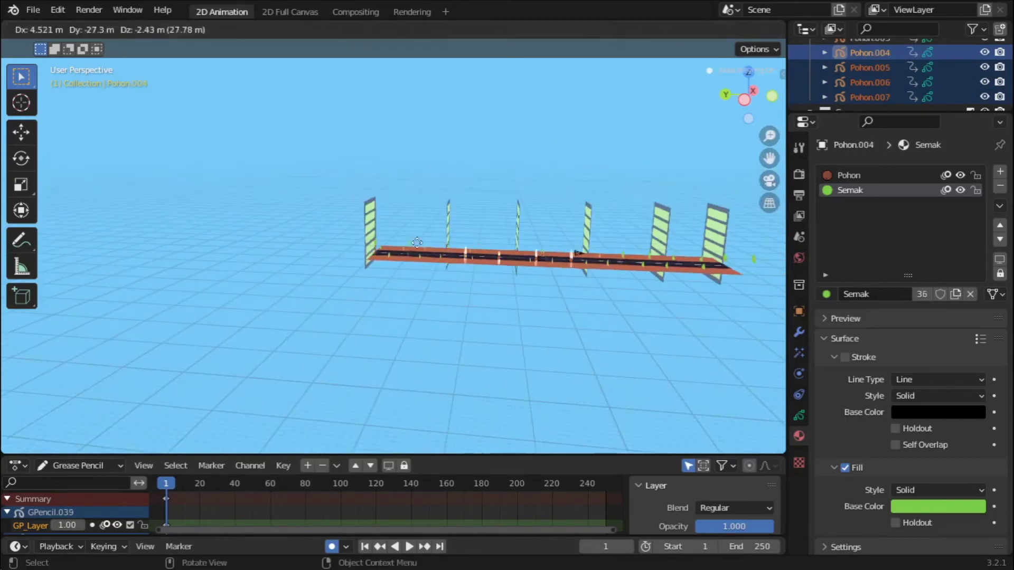
pyautogui.click(459, 256)
pyautogui.scroll(3, 562, 254)
# Step: Duplicate the tree row twice more along Y to extend it down the road
pyautogui.hotkey('shift', 'd')
pyautogui.press('y')
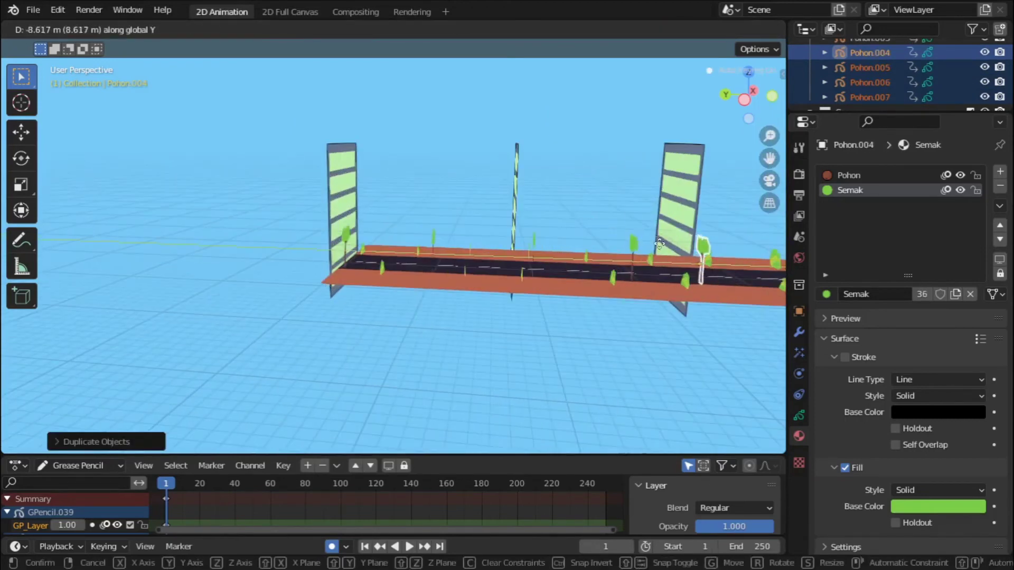
pyautogui.click(659, 241)
pyautogui.scroll(-3, 659, 242)
pyautogui.hotkey('shift', 'd')
pyautogui.press('y')
pyautogui.click(461, 189)
pyautogui.scroll(2, 461, 189)
# Step: Check the tree row through the camera view and front view
pyautogui.press('KP_0')
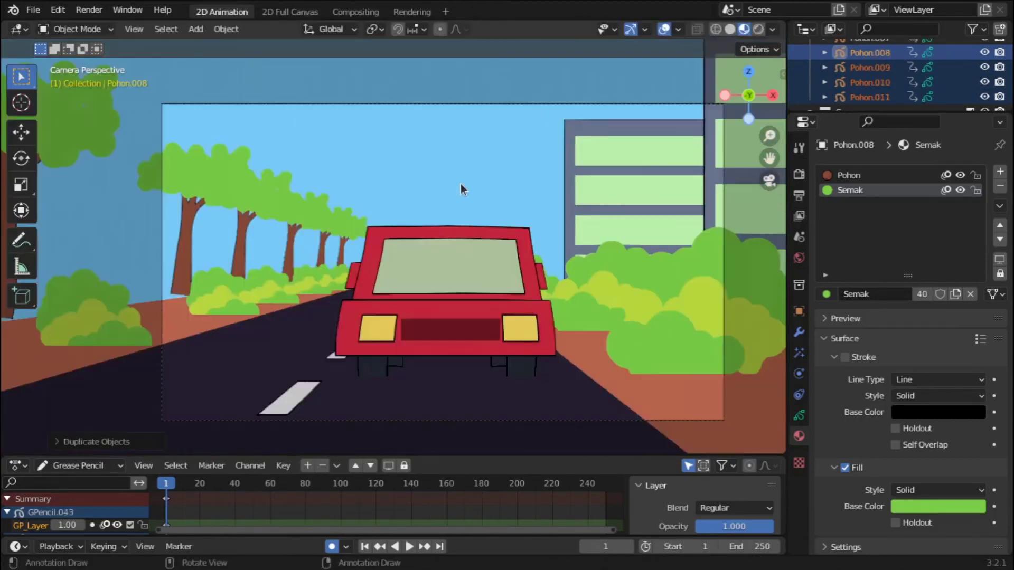
pyautogui.moveTo(483, 216); pyautogui.dragTo(432, 205, button='middle')
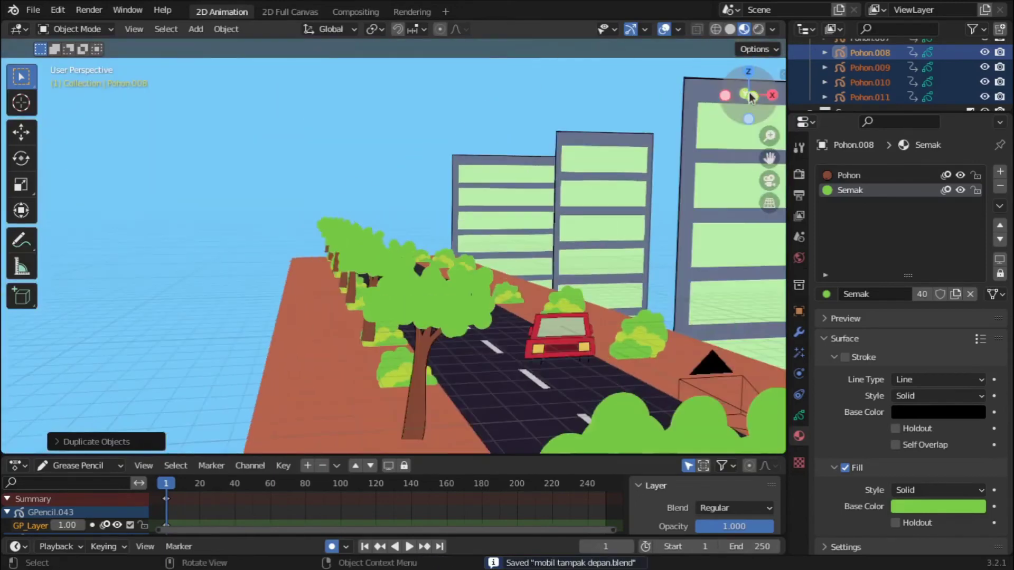
pyautogui.press('KP_1')
# Step: From the camera view, add a new blank Grease Pencil object for the cloud
pyautogui.press('KP_0')
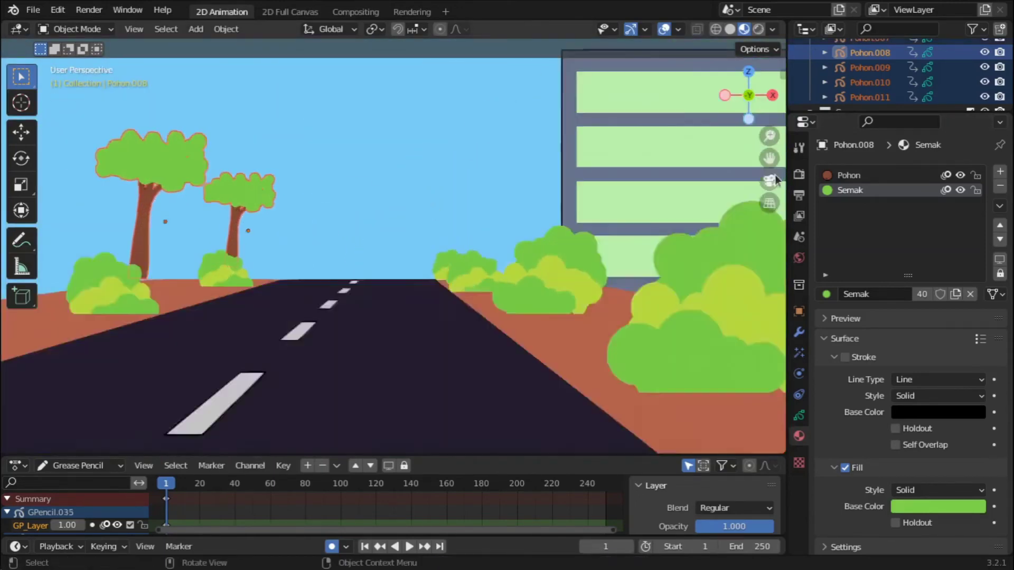
pyautogui.press('g')
pyautogui.press('Escape')
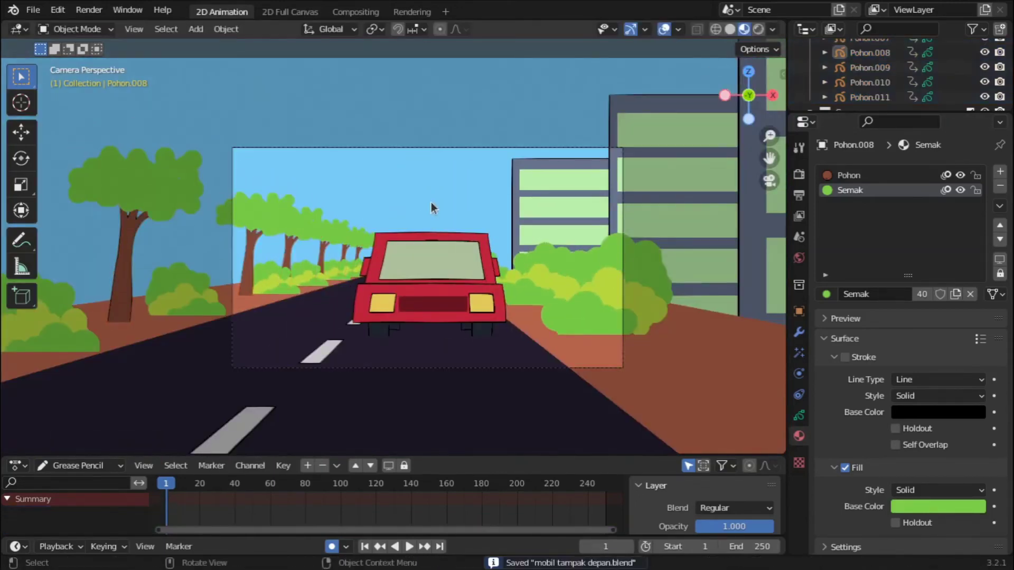
pyautogui.hotkey('shift', 'a')
pyautogui.click(575, 217)
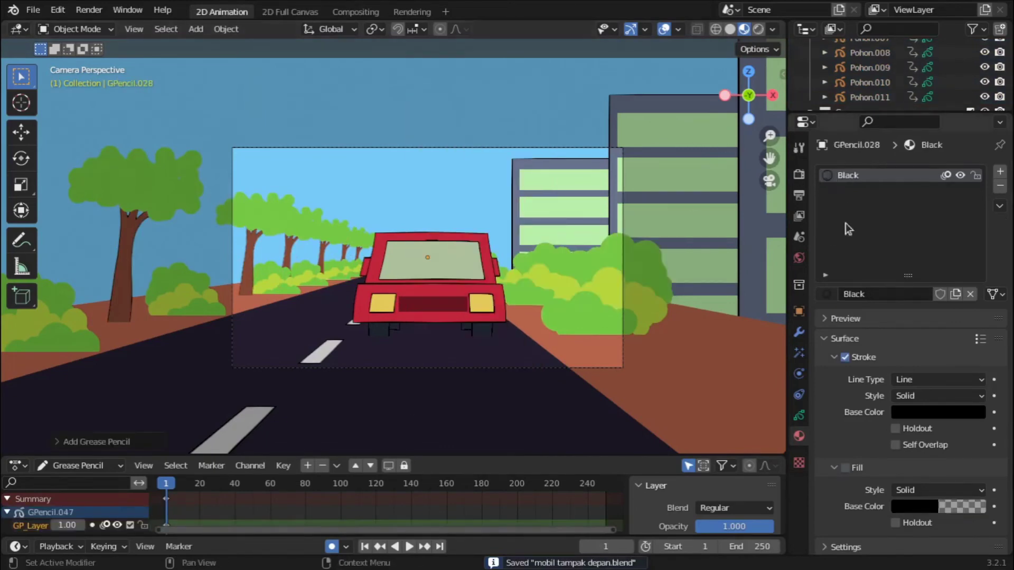
# Step: Enable a pale, fully opaque fill on the material and switch to Draw Mode
pyautogui.click(839, 470)
pyautogui.click(923, 506)
pyautogui.moveTo(877, 470)
pyautogui.mouseDown()
pyautogui.moveTo(929, 470)
pyautogui.moveTo(919, 477)
pyautogui.mouseUp()
pyautogui.click(919, 507)
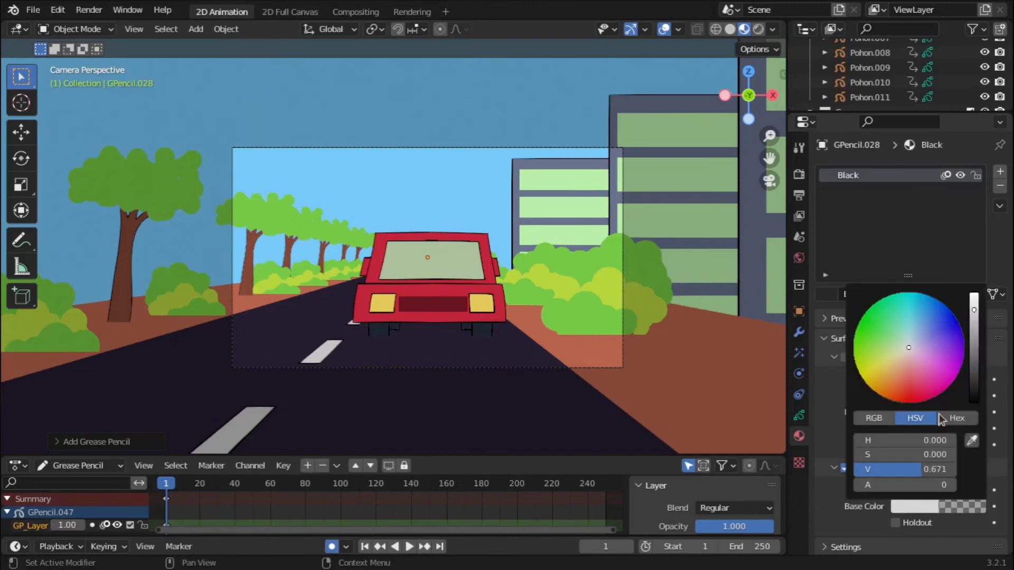
pyautogui.scroll(5, 947, 69)
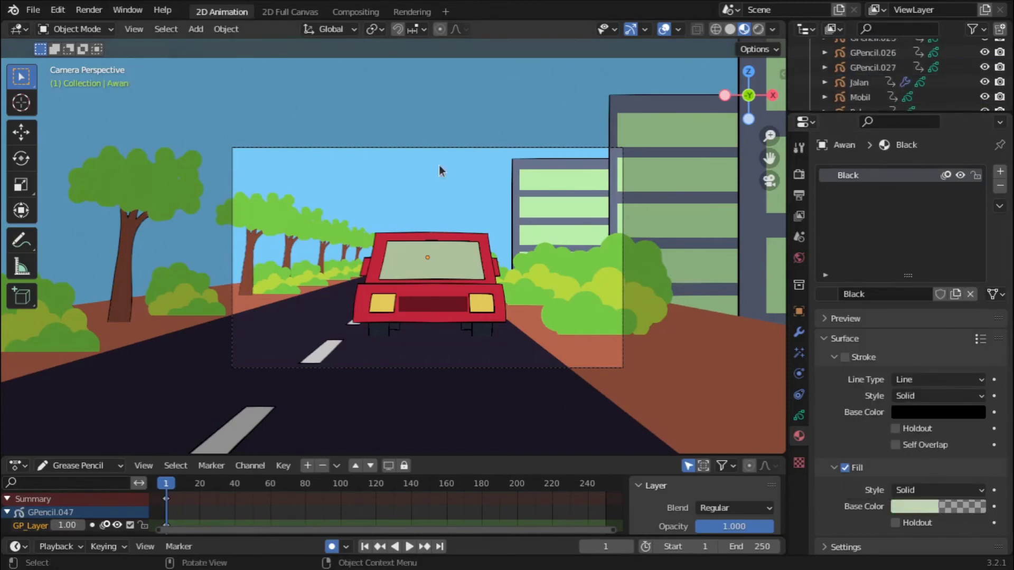
pyautogui.click(76, 29)
pyautogui.click(90, 93)
pyautogui.scroll(2, 350, 177)
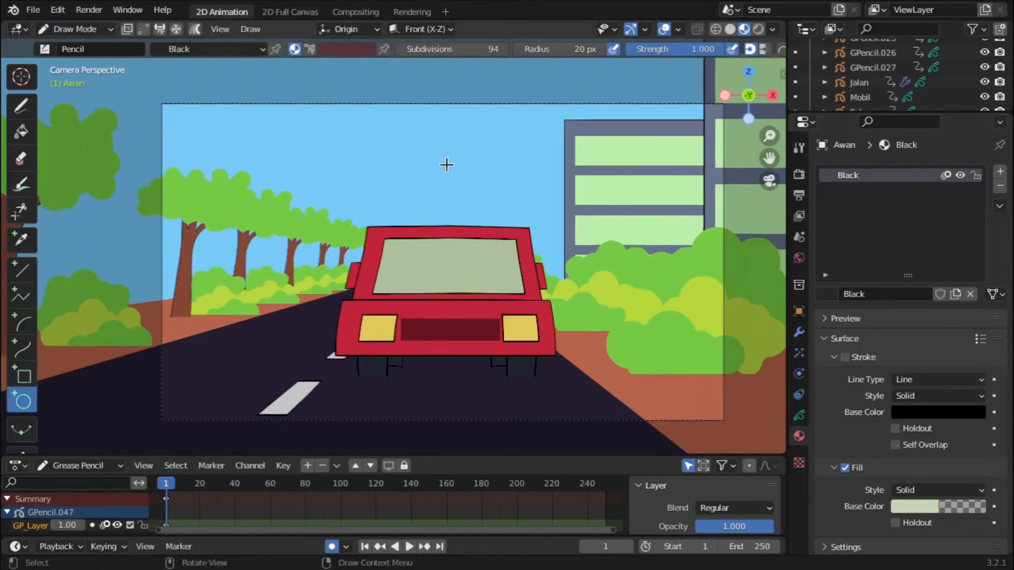
pyautogui.click(918, 508)
pyautogui.moveTo(898, 491); pyautogui.dragTo(966, 491)
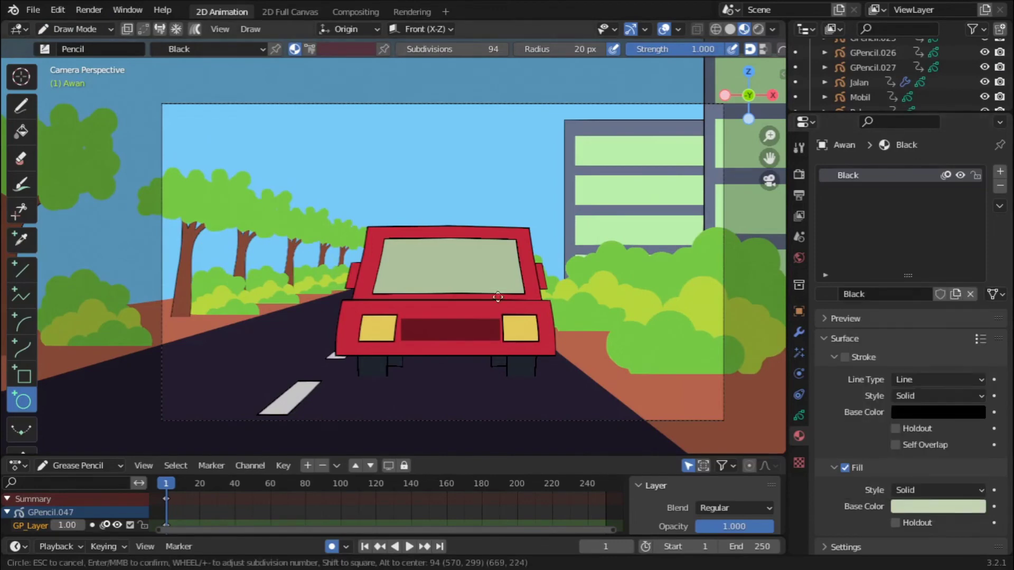
# Step: Hide the car, draw a pale circle over the road, and enter Edit Mode
pyautogui.click(984, 96)
pyautogui.moveTo(412, 284); pyautogui.dragTo(469, 339)
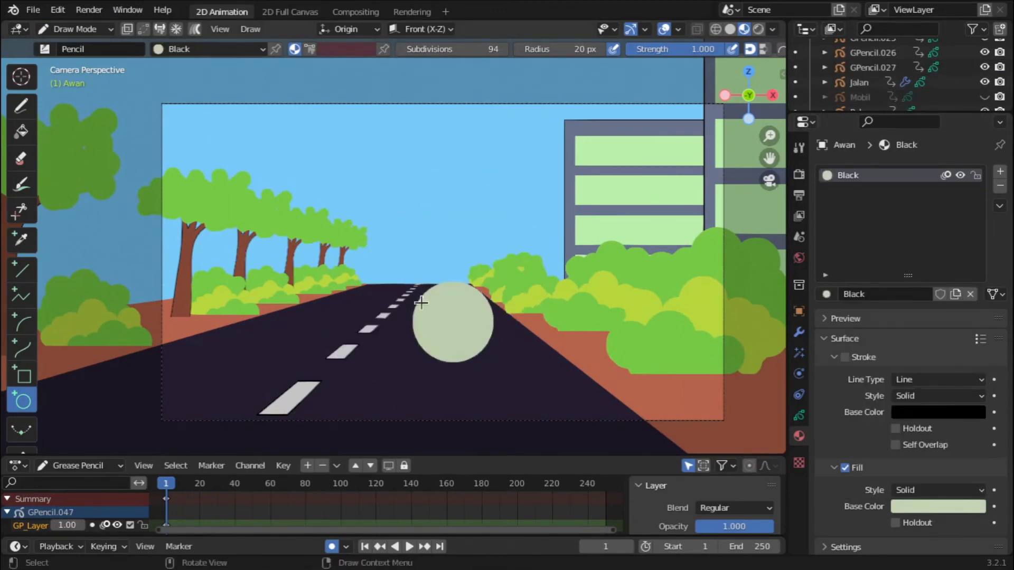
pyautogui.press('Tab')
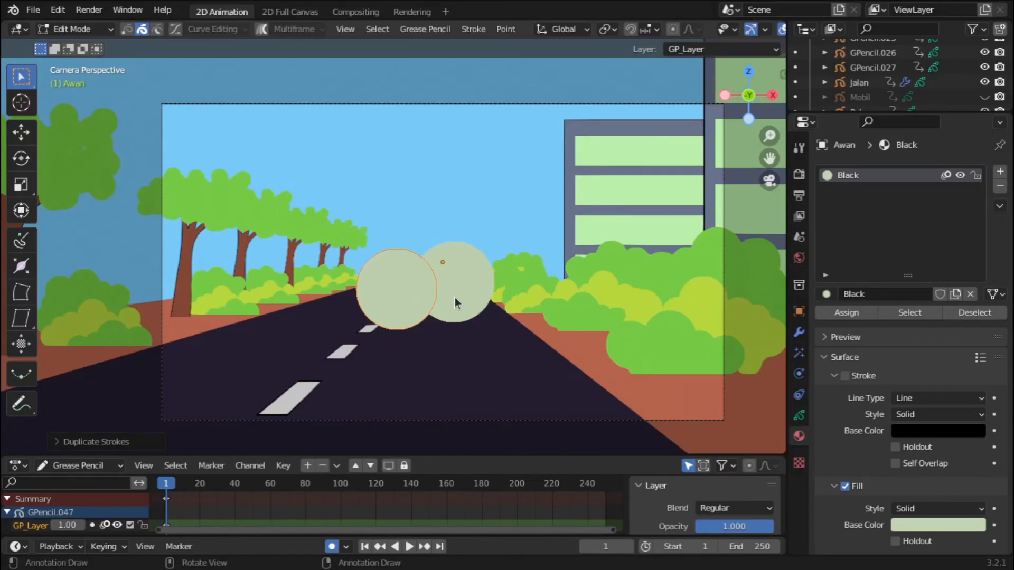
# Step: Duplicate, enlarge and position circles on the left and right of the cloud
pyautogui.hotkey('shift', 'd')
pyautogui.press('s')
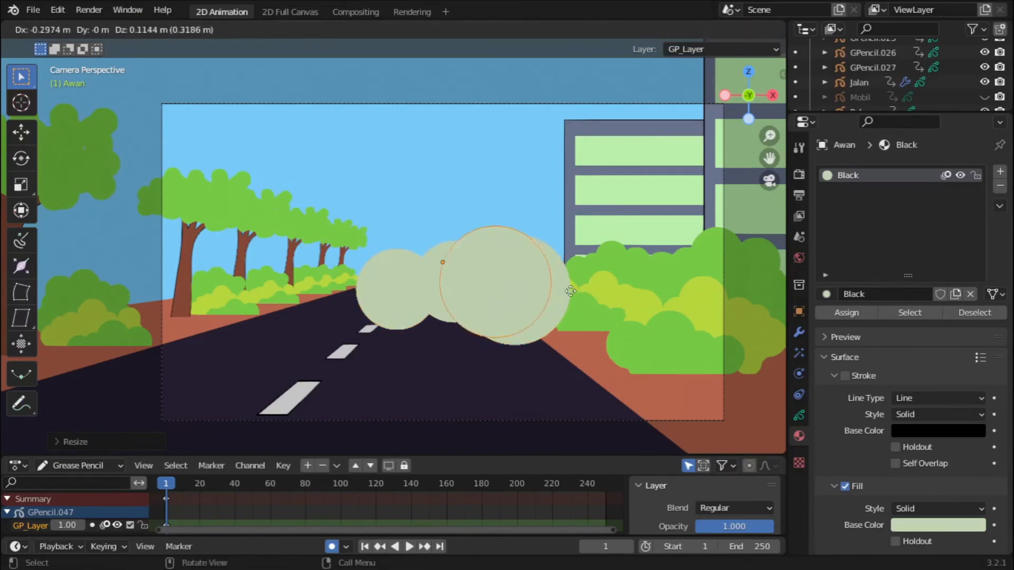
pyautogui.press('g')
pyautogui.click(375, 318)
pyautogui.press('s')
pyautogui.click(401, 313)
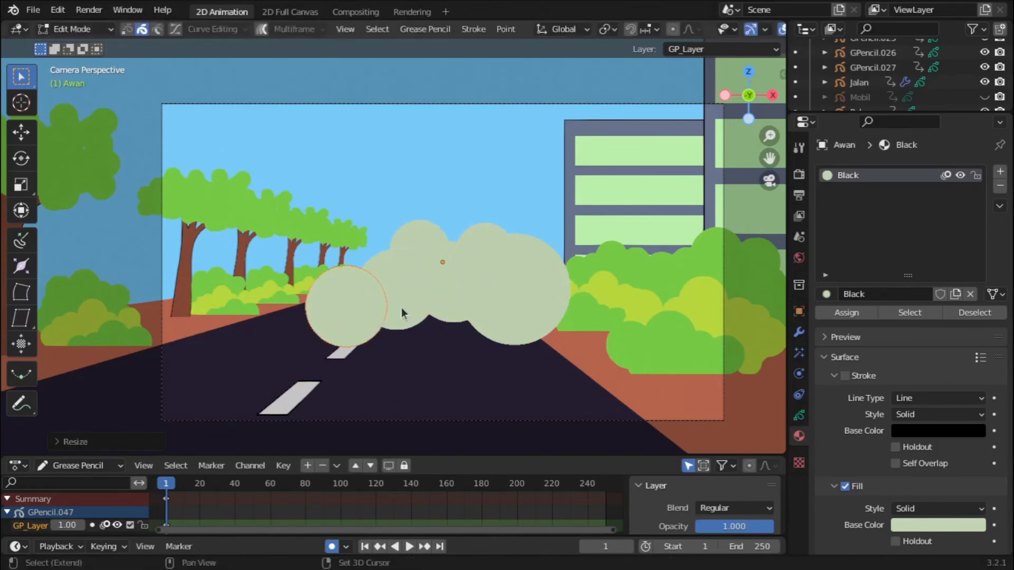
pyautogui.hotkey('ctrl', 'z')
pyautogui.hotkey('ctrl', 'z')
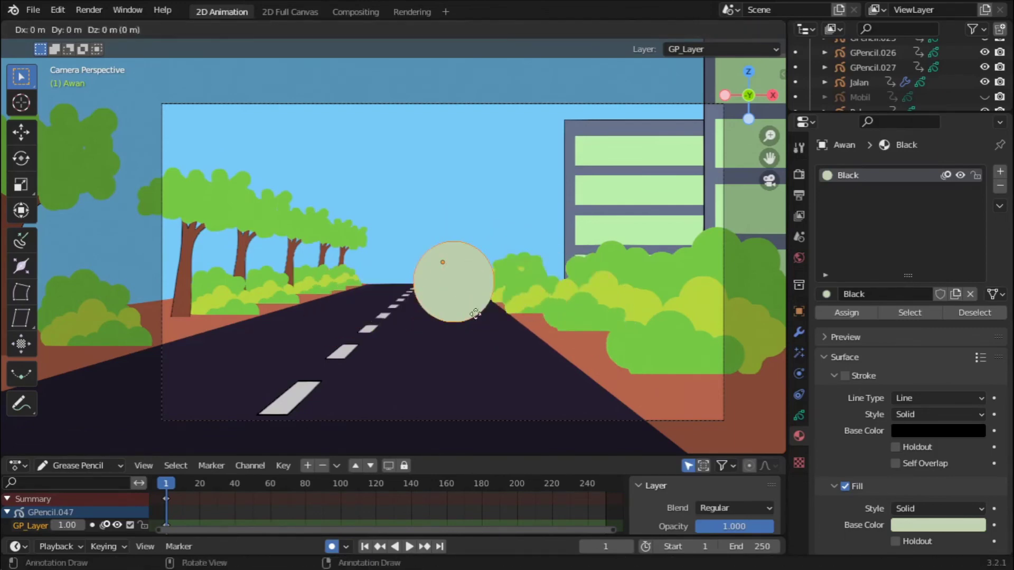
pyautogui.click(348, 317)
pyautogui.hotkey('shift', 'd')
pyautogui.click(653, 315)
pyautogui.press('g')
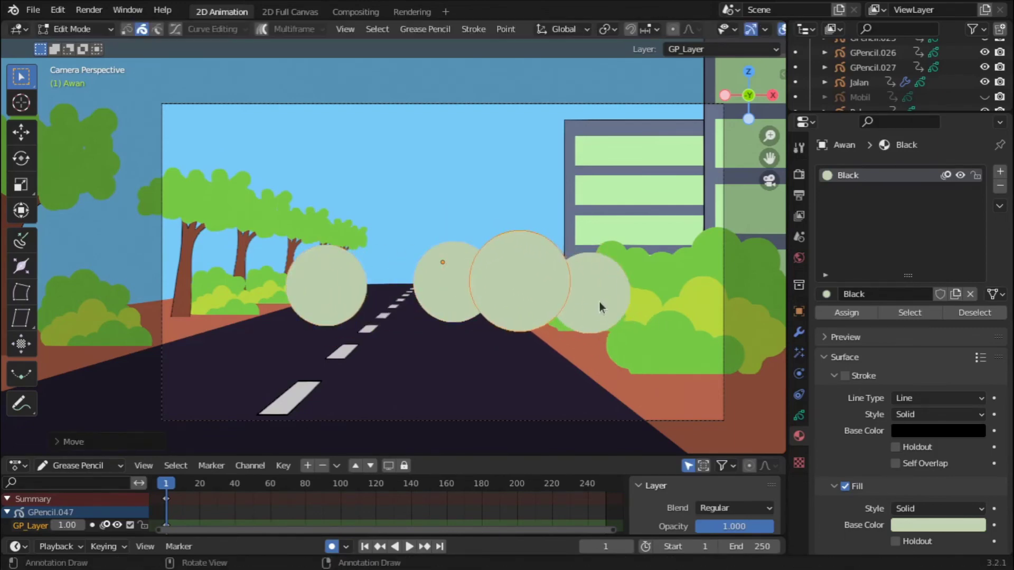
pyautogui.click(588, 251)
pyautogui.press('s')
pyautogui.click(408, 261)
# Step: Add more circles to the right and left and enlarge the centre circles
pyautogui.hotkey('shift', 'd')
pyautogui.click(486, 273)
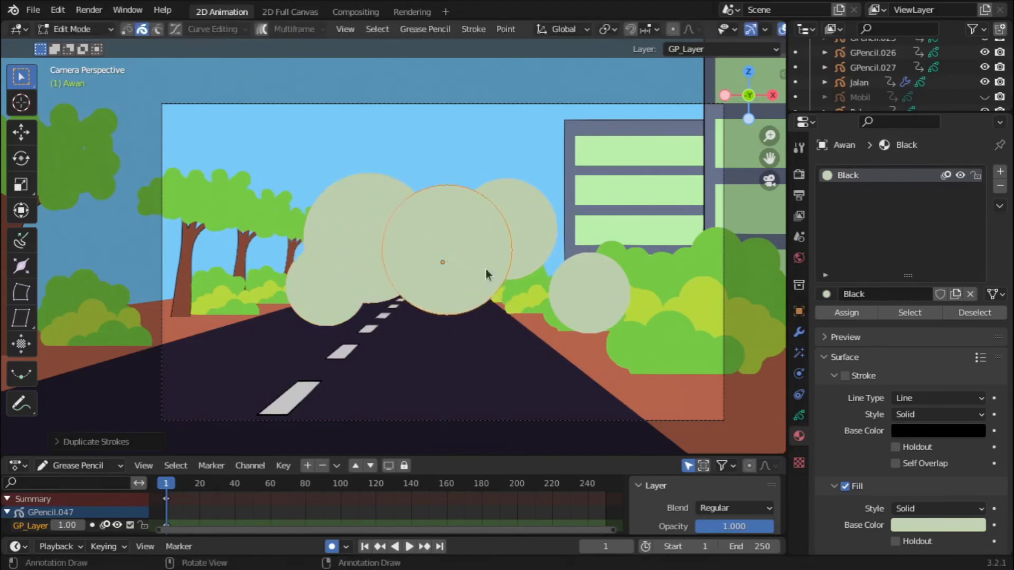
pyautogui.click(535, 250)
pyautogui.press('g')
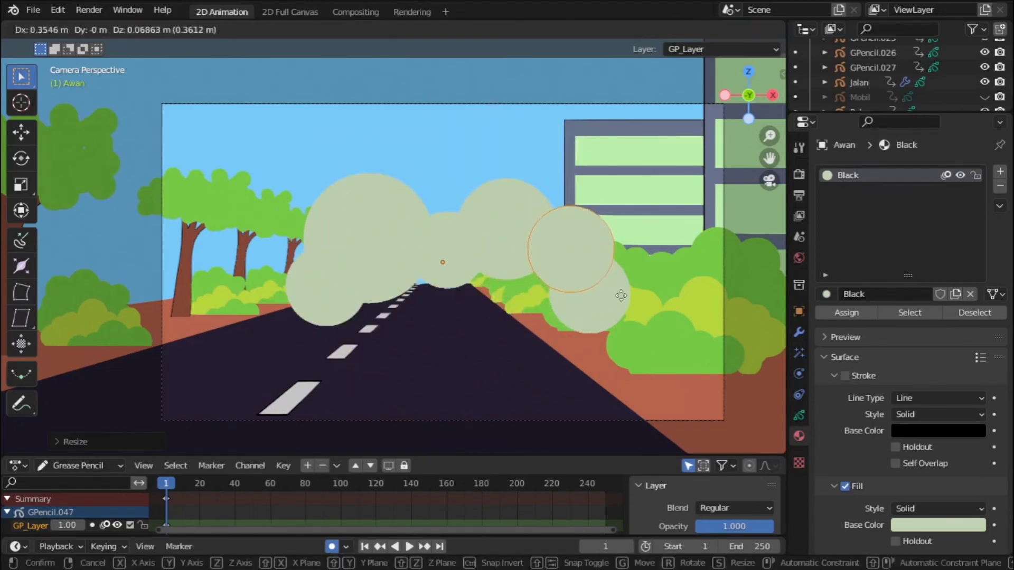
pyautogui.click(613, 288)
pyautogui.click(463, 293)
pyautogui.press('s')
pyautogui.click(486, 283)
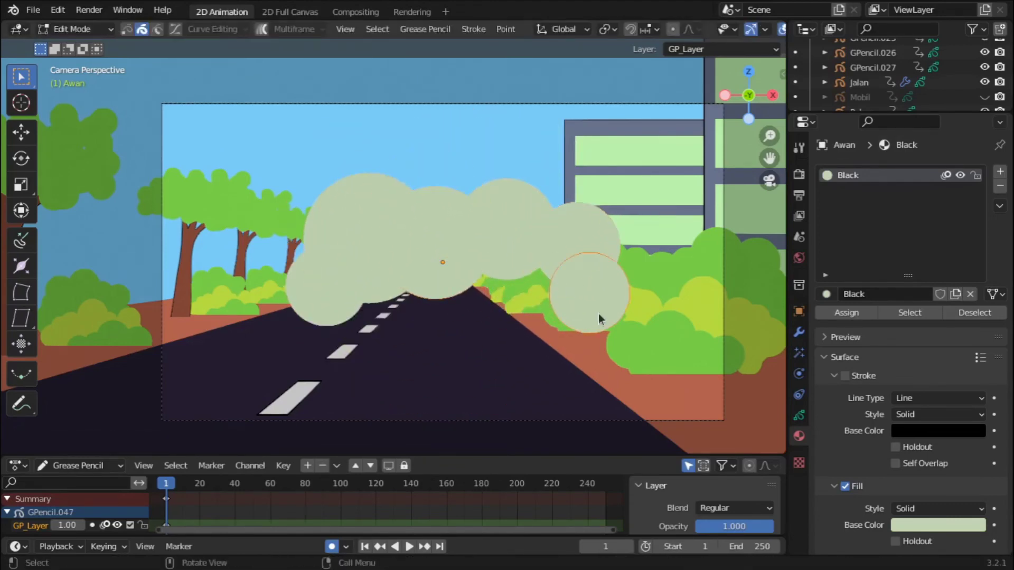
pyautogui.click(527, 294)
pyautogui.press('s')
pyautogui.click(597, 328)
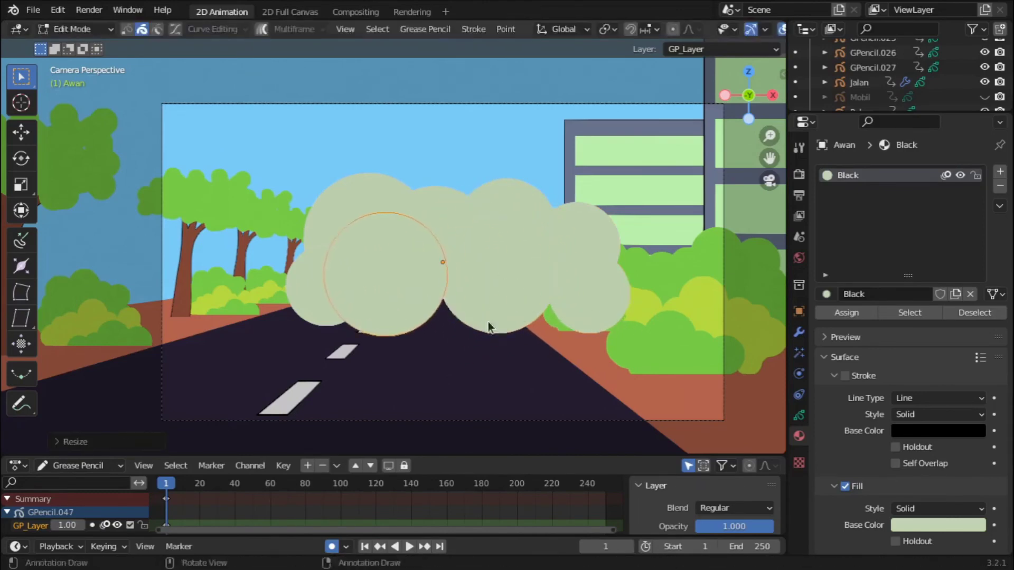
pyautogui.click(334, 341)
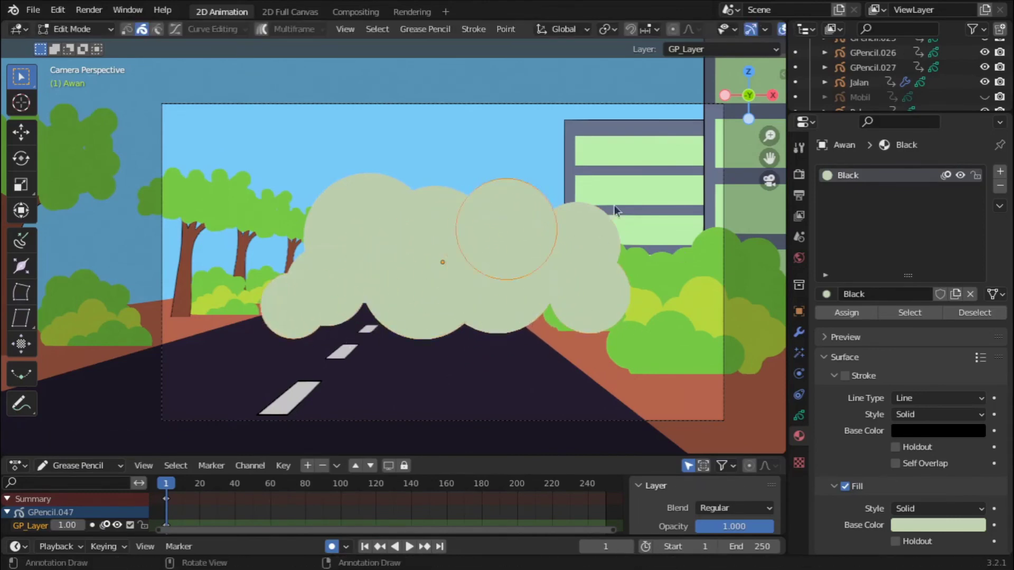
pyautogui.press('Tab')
# Step: In Object Mode, move the cloud along Y and resize it in camera view
pyautogui.click(84, 29)
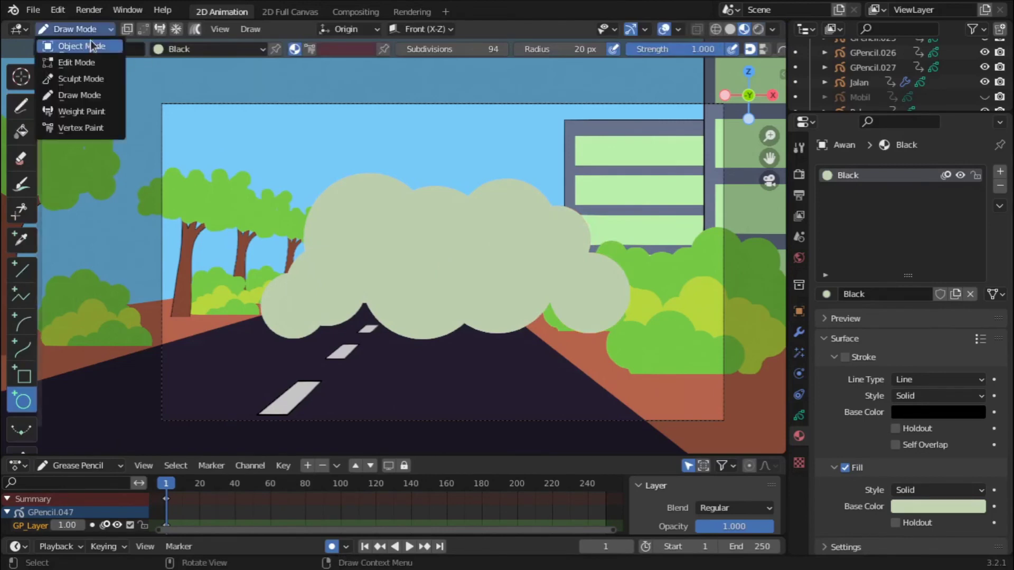
pyautogui.click(93, 46)
pyautogui.click(984, 97)
pyautogui.moveTo(370, 238); pyautogui.dragTo(415, 216, button='middle')
pyautogui.press('g')
pyautogui.press('y')
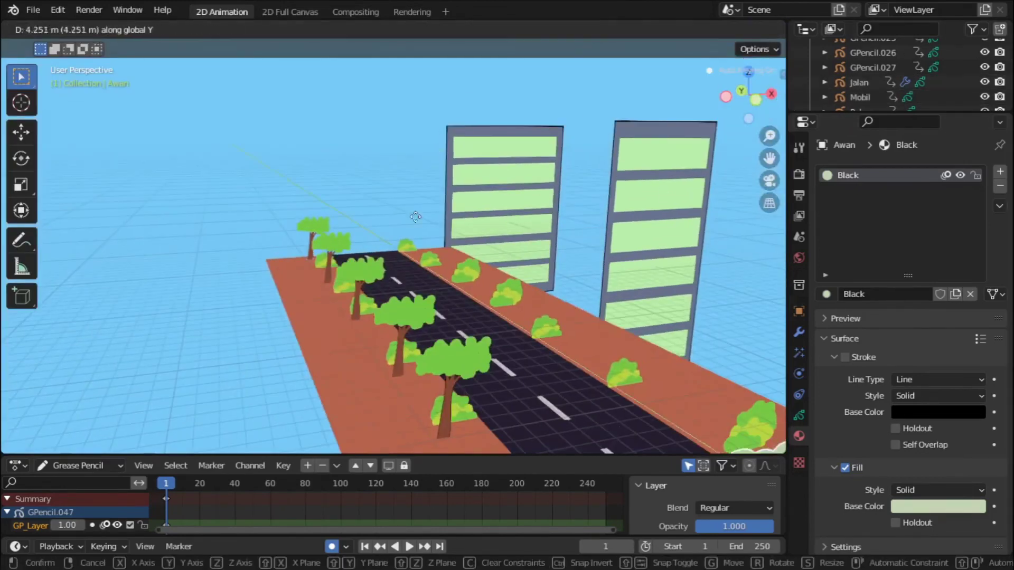
pyautogui.click(644, 300)
pyautogui.press('Escape')
pyautogui.press('KP_0')
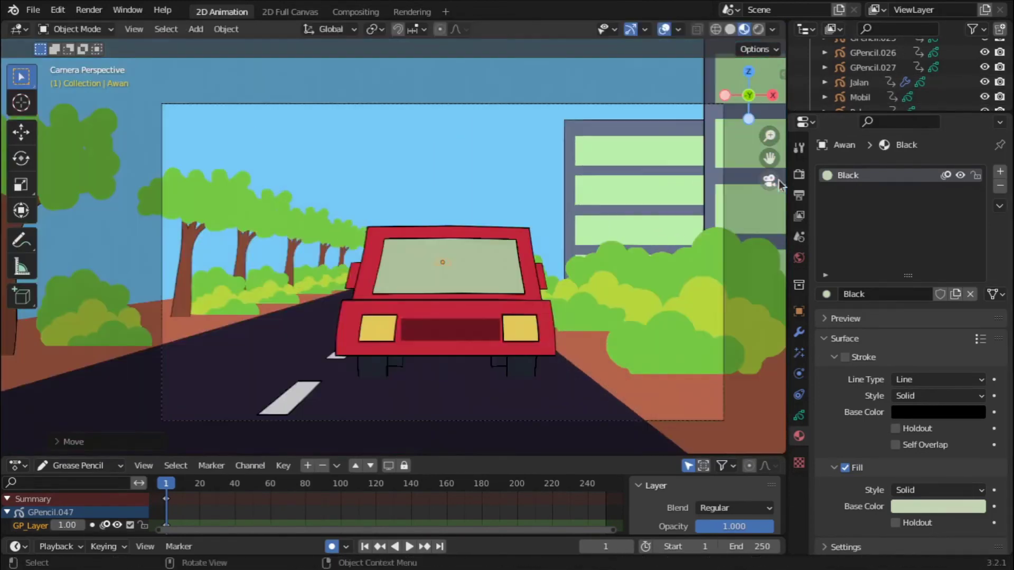
pyautogui.press('s')
pyautogui.click(386, 290)
# Step: Lighten the cloud fill to pale green, shrink it above the left trees, and duplicate it
pyautogui.click(938, 507)
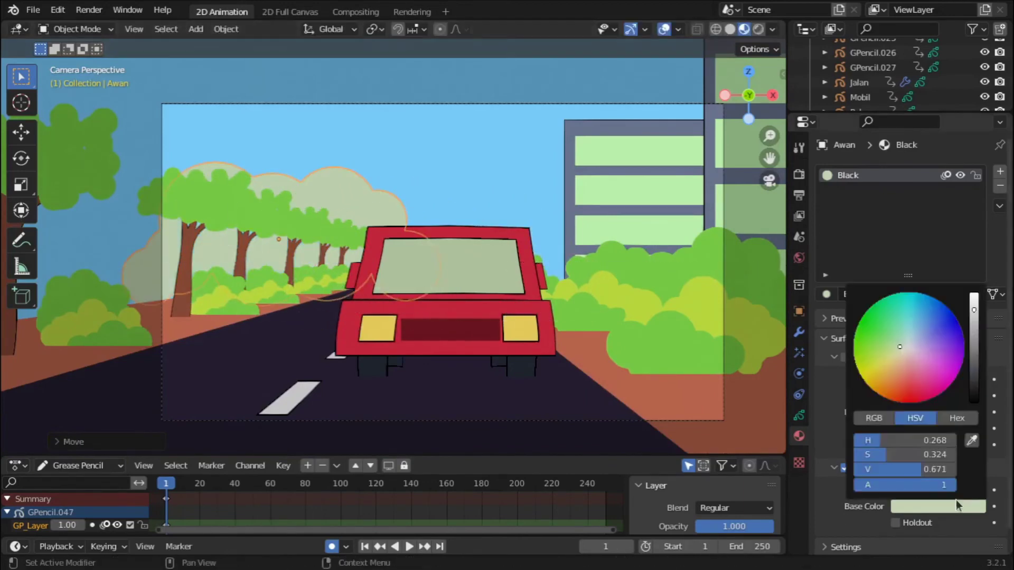
pyautogui.click(981, 304)
pyautogui.press('s')
pyautogui.click(421, 232)
pyautogui.press('g')
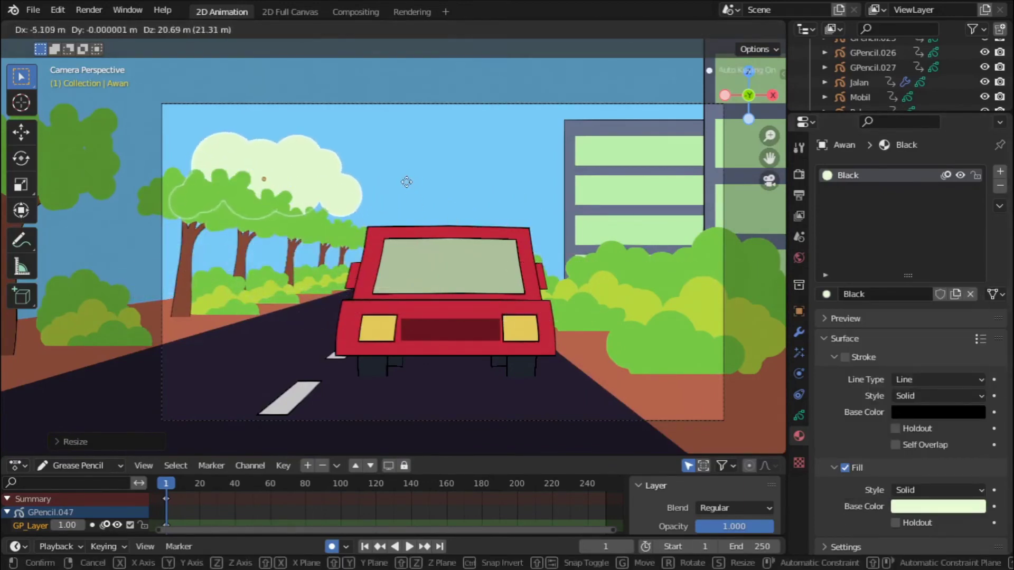
pyautogui.click(391, 218)
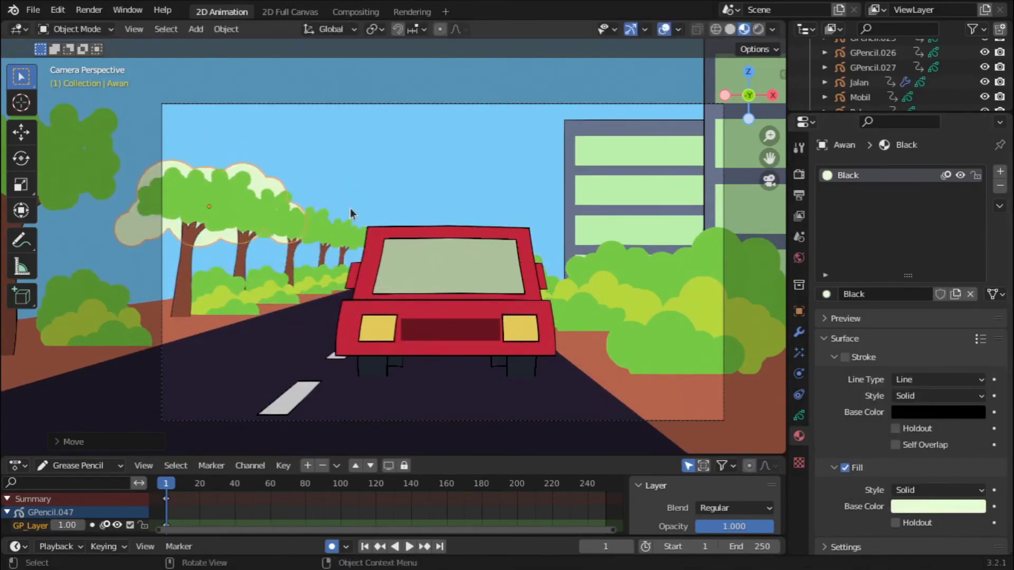
pyautogui.hotkey('shift', 'd')
pyautogui.click(439, 219)
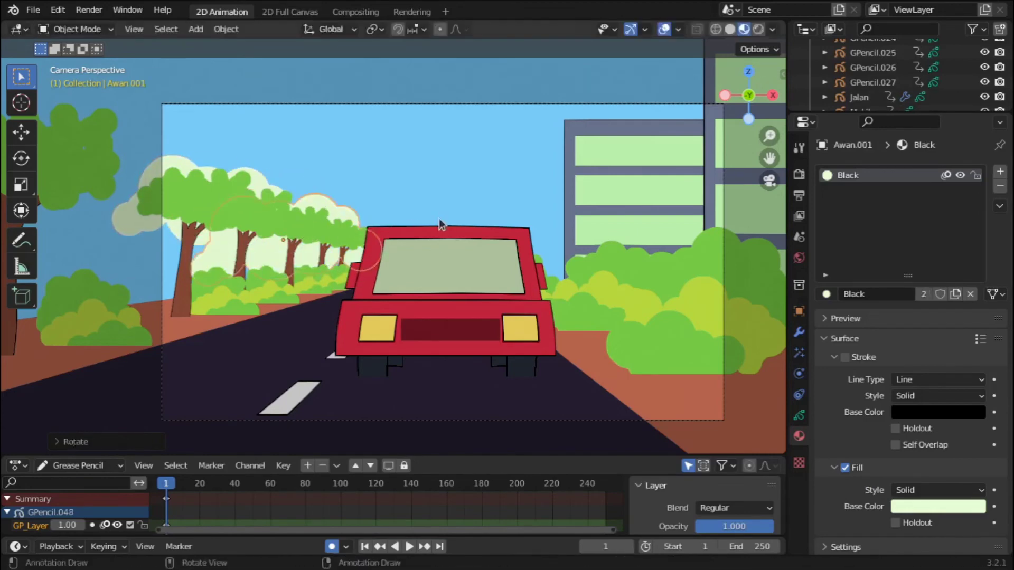
# Step: Move the car along the Y axis, then select the camera
pyautogui.click(495, 270)
pyautogui.moveTo(496, 270); pyautogui.dragTo(601, 319, button='middle')
pyautogui.press('g')
pyautogui.press('y')
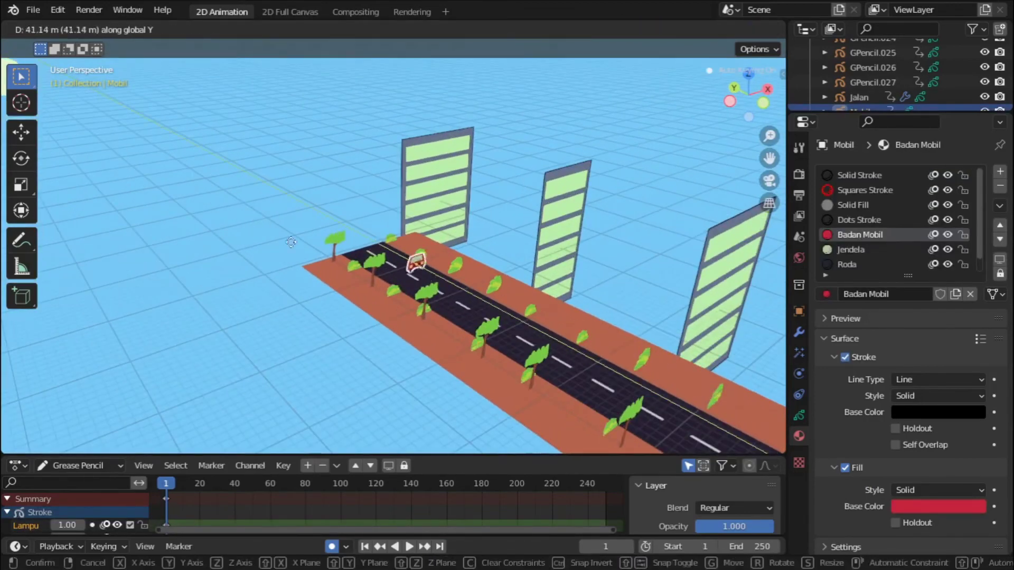
pyautogui.click(264, 245)
pyautogui.click(519, 317)
# Step: Slide the camera along Y and pull it back so the car looks smaller in frame
pyautogui.press('g')
pyautogui.press('y')
pyautogui.click(422, 261)
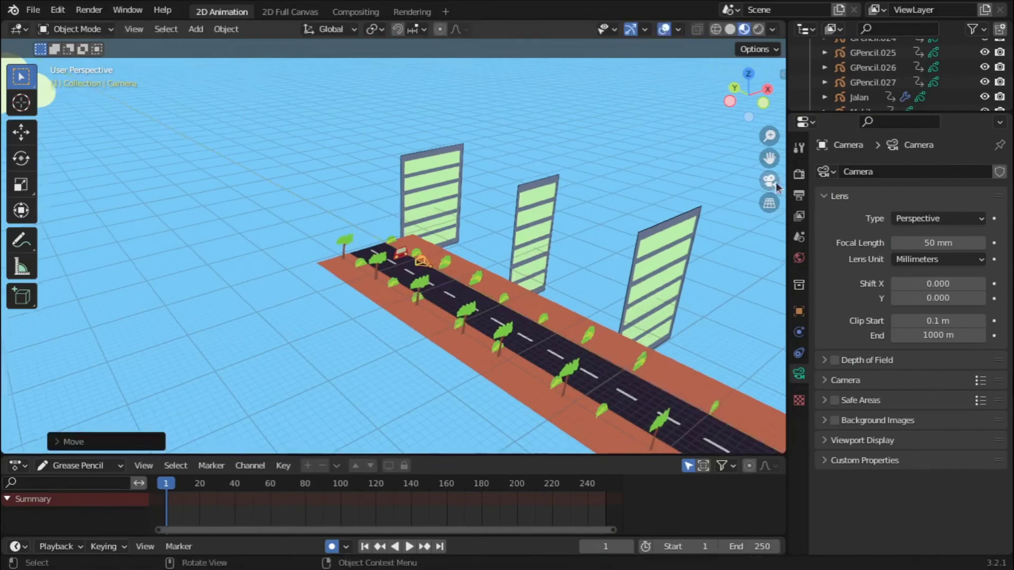
pyautogui.press('KP_0')
pyautogui.press('g')
pyautogui.press('y')
pyautogui.click(503, 204)
# Step: Shift the road Jalan along Y and check the framing through the camera
pyautogui.click(385, 374)
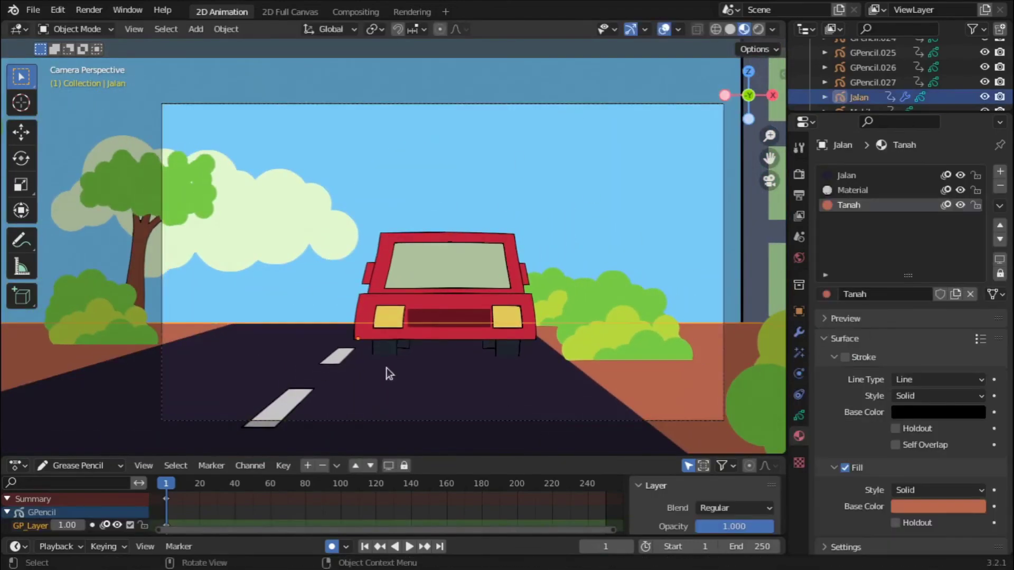
pyautogui.moveTo(537, 276); pyautogui.dragTo(581, 296, button='middle')
pyautogui.scroll(-3, 581, 296)
pyautogui.press('g')
pyautogui.press('y')
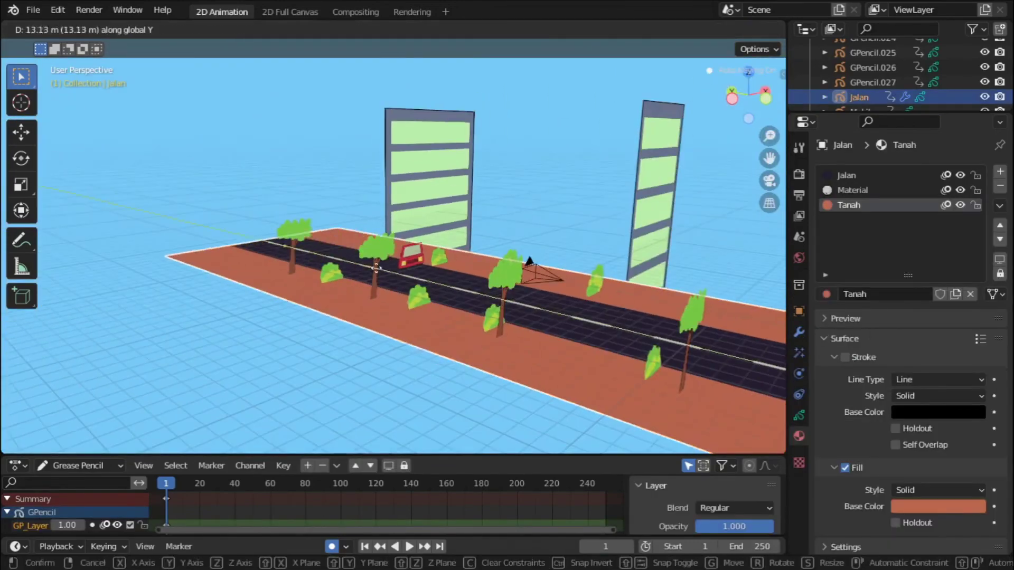
pyautogui.click(607, 275)
pyautogui.click(769, 181)
# Step: Reposition the camera along Y twice until the car sits at the road's start
pyautogui.click(460, 291)
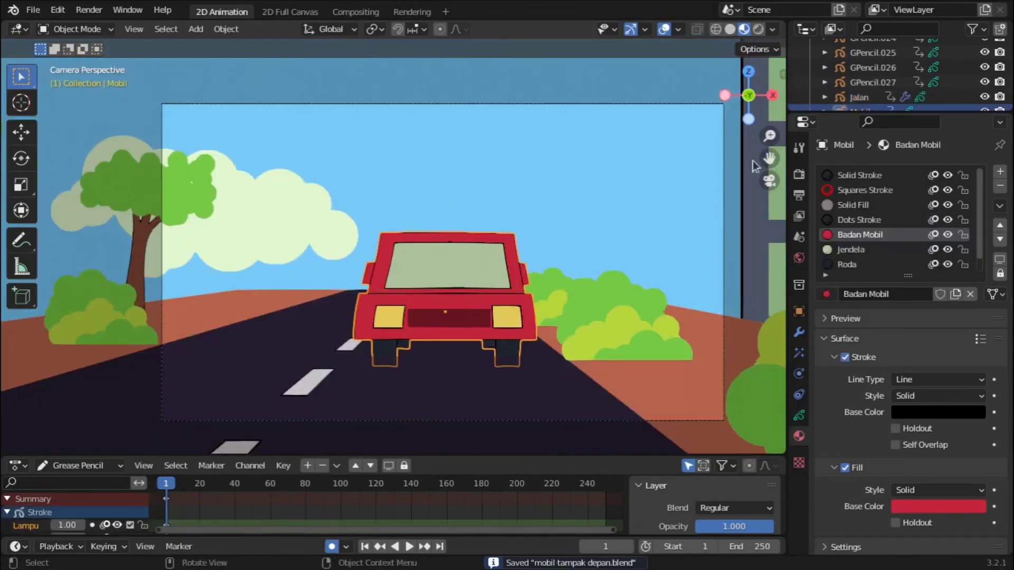
pyautogui.click(722, 222)
pyautogui.press('KP_0')
pyautogui.press('g')
pyautogui.press('y')
pyautogui.click(586, 221)
pyautogui.press('KP_0')
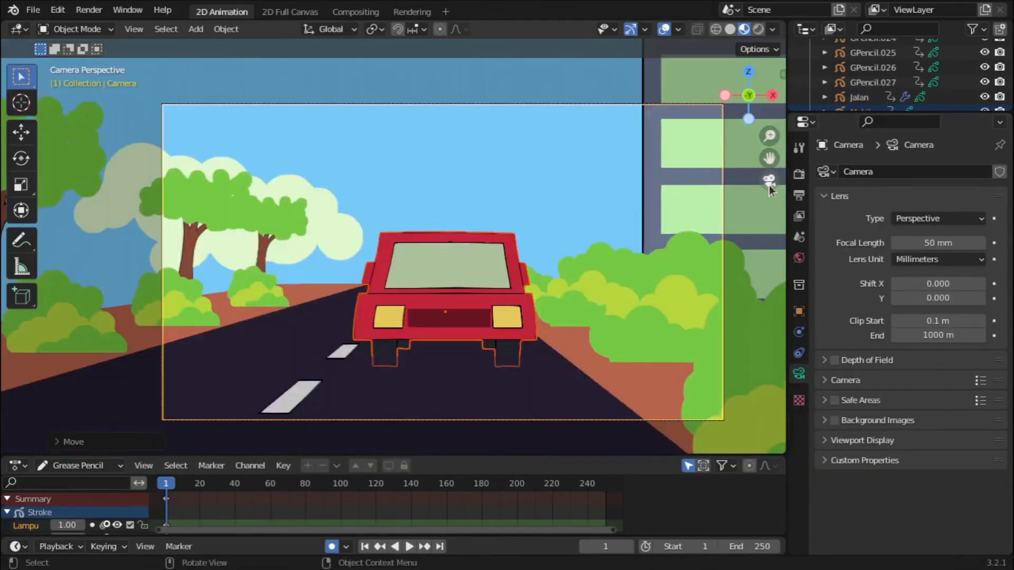
pyautogui.press('g')
pyautogui.press('y')
pyautogui.click(503, 75)
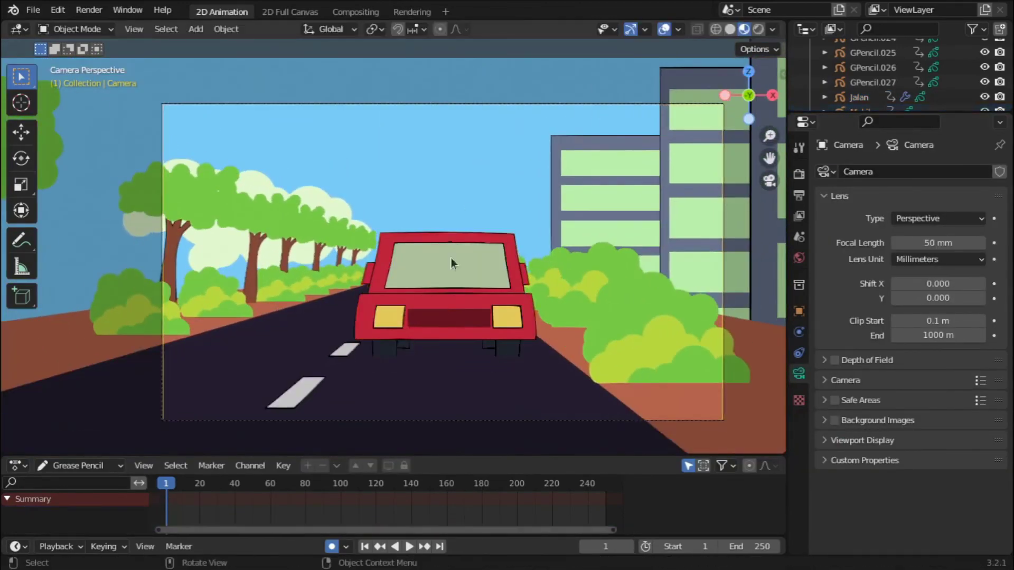
# Step: Inspect the road Jalan's Array modifier settings in the properties panel
pyautogui.click(452, 261)
pyautogui.press('KP_0')
pyautogui.moveTo(369, 264); pyautogui.dragTo(288, 351, button='middle')
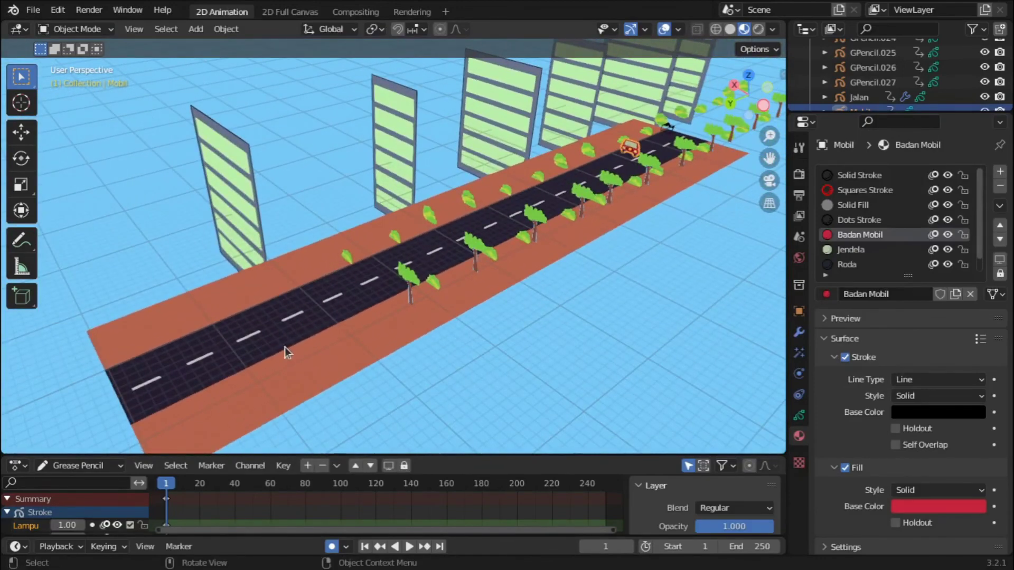
pyautogui.click(920, 97)
pyautogui.click(799, 332)
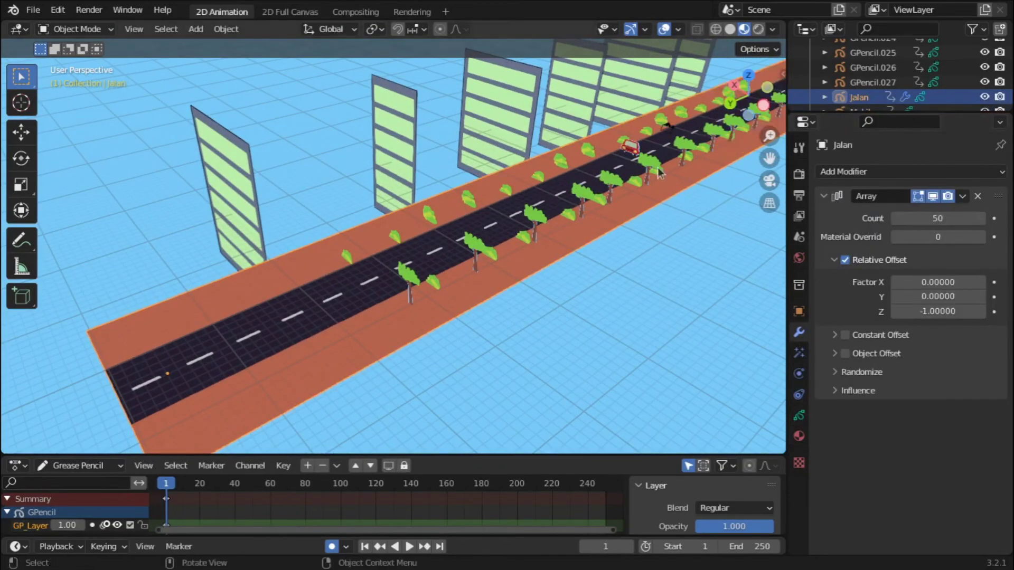
pyautogui.scroll(-2, 531, 217)
pyautogui.scroll(-1, 529, 226)
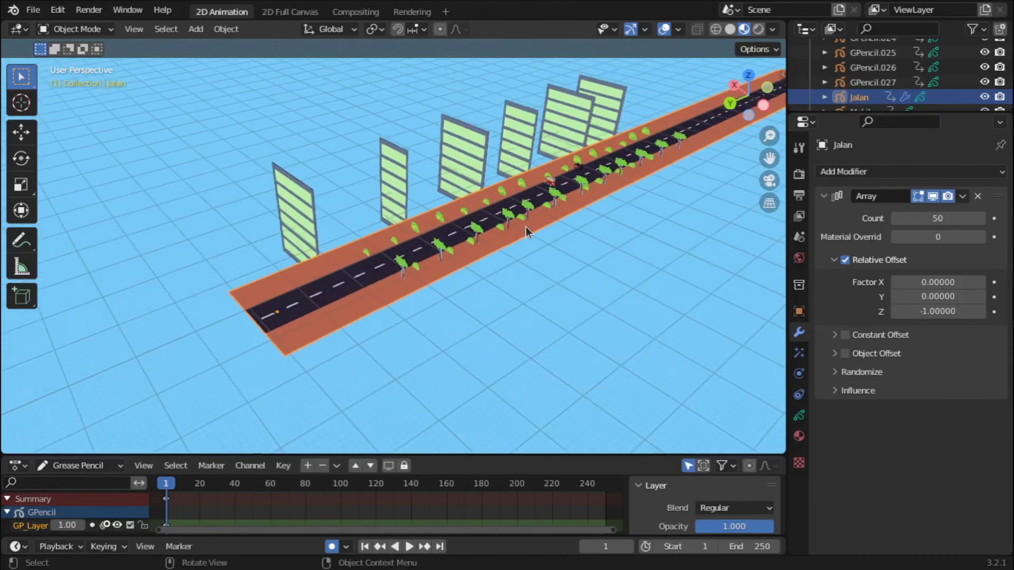
pyautogui.scroll(3, 530, 226)
pyautogui.scroll(2, 530, 226)
# Step: Nudge the camera along Y once more, then select the car Mobil and enlarge the timeline
pyautogui.press('g')
pyautogui.press('y')
pyautogui.click(525, 324)
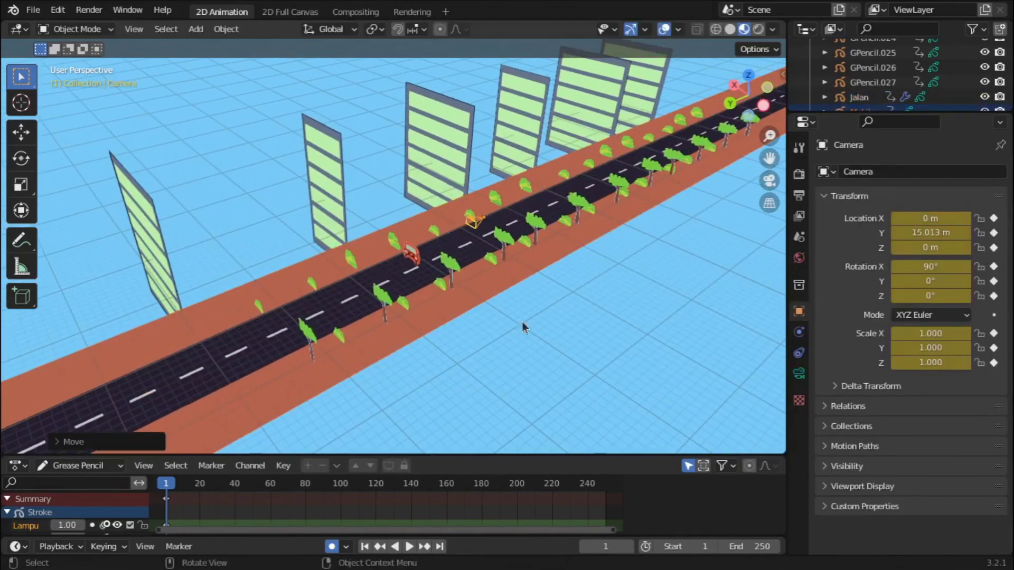
pyautogui.click(410, 262)
pyautogui.moveTo(328, 455); pyautogui.dragTo(327, 392)
# Step: Switch the timeline to the Dope Sheet and key the car's Location at frame 1
pyautogui.click(88, 403)
pyautogui.click(73, 418)
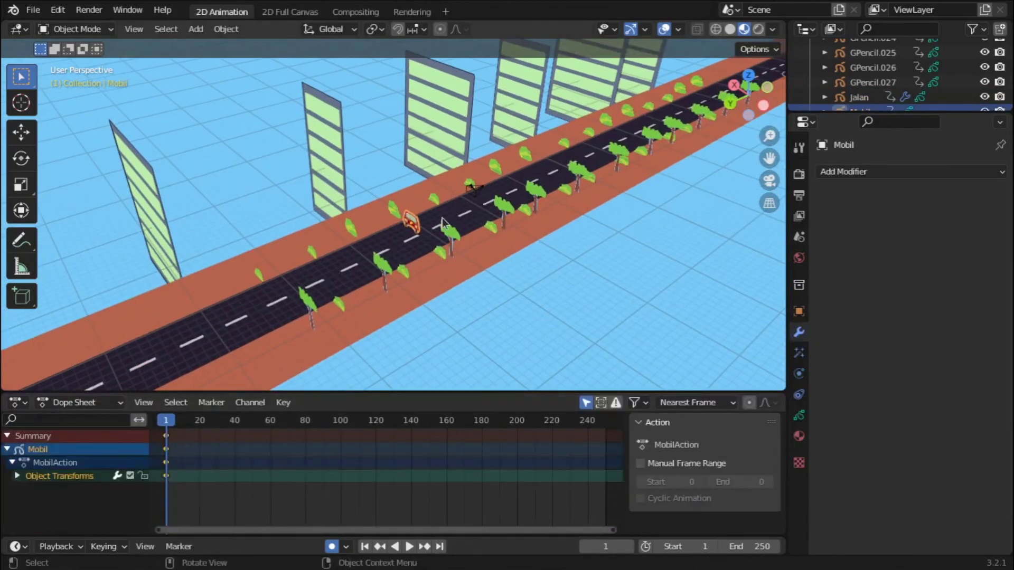
pyautogui.press('i')
pyautogui.click(432, 232)
# Step: At frame 250, move the car along Y far down the road
pyautogui.scroll(-3, 607, 502)
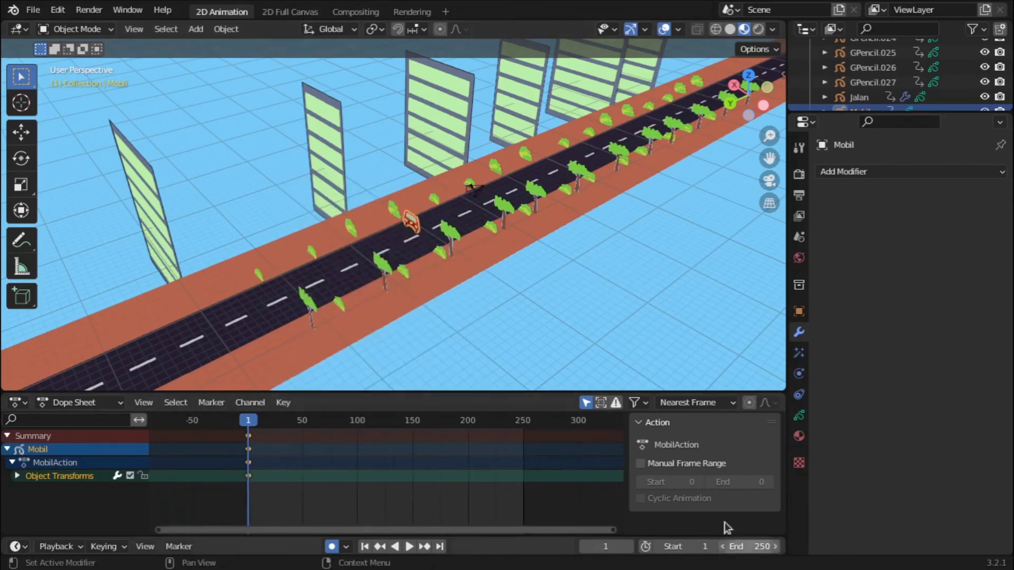
pyautogui.moveTo(521, 438); pyautogui.dragTo(524, 439)
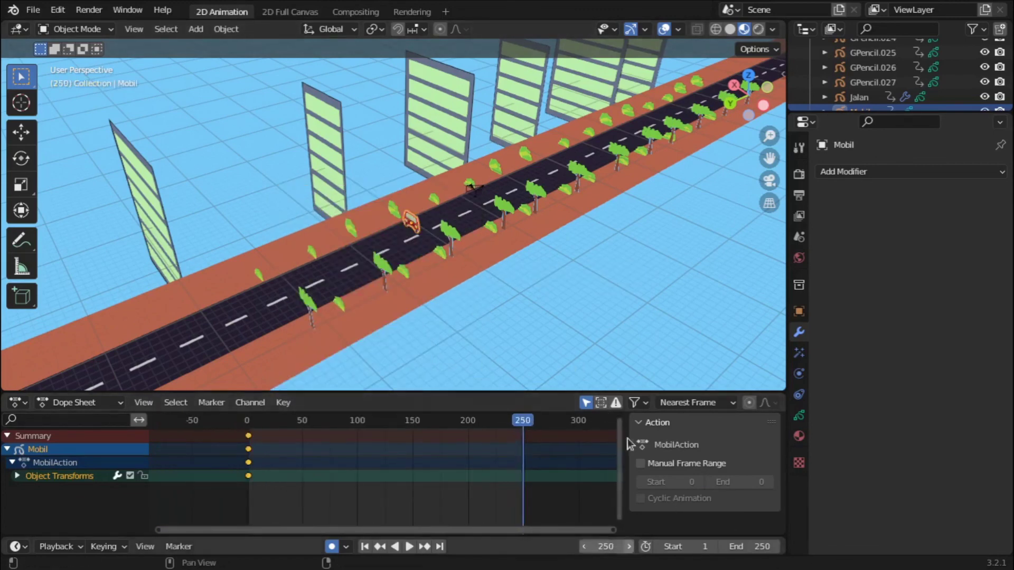
pyautogui.press('g')
pyautogui.press('y')
pyautogui.click(668, 156)
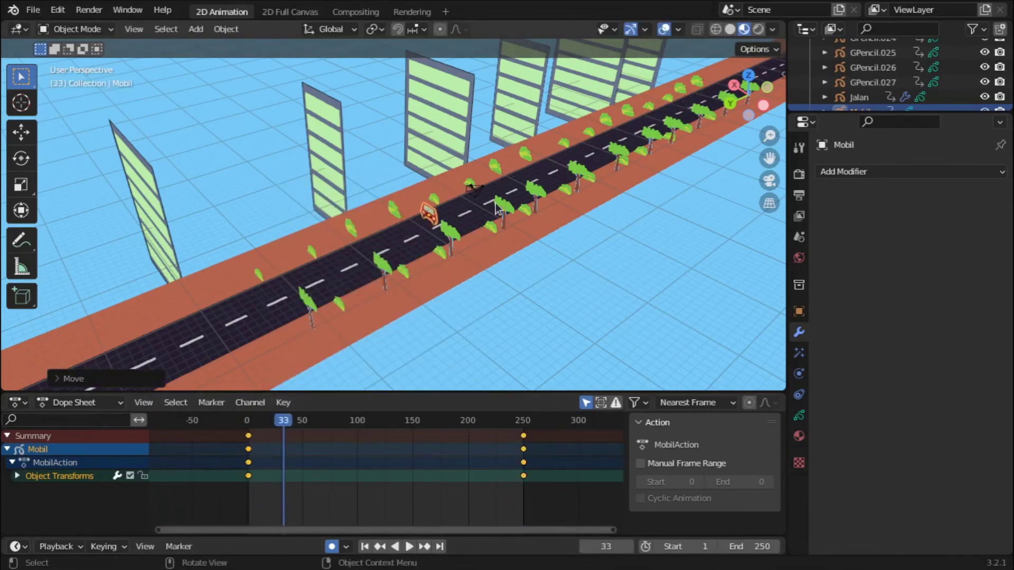
# Step: Parent the camera to the car, play the animation, and set Linear interpolation
pyautogui.click(473, 188)
pyautogui.keyDown('shift'); pyautogui.click(429, 215); pyautogui.keyUp('shift')
pyautogui.hotkey('ctrl', 'p')
pyautogui.press('space')
pyautogui.press('KP_0')
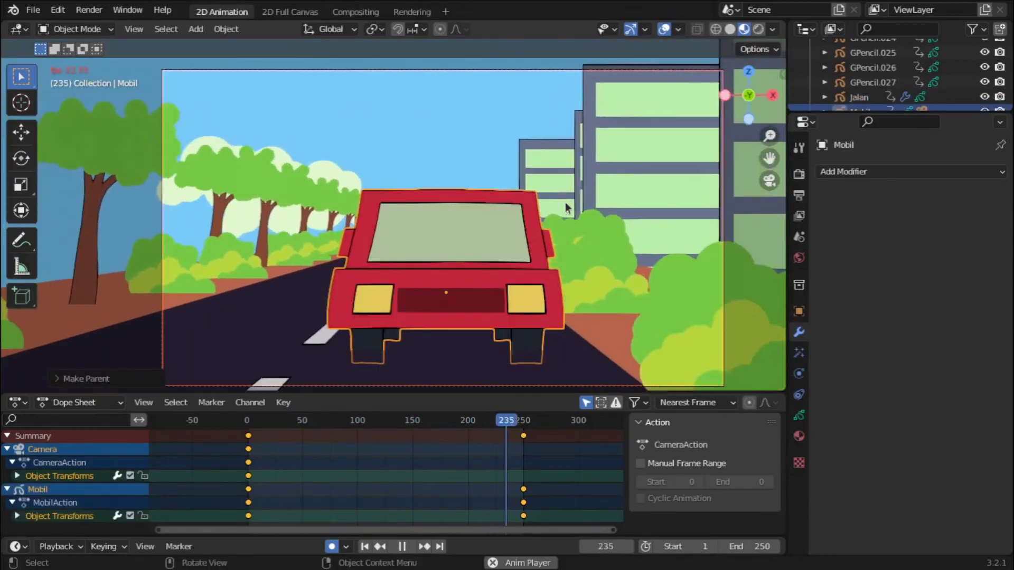
pyautogui.press('t')
pyautogui.click(258, 475)
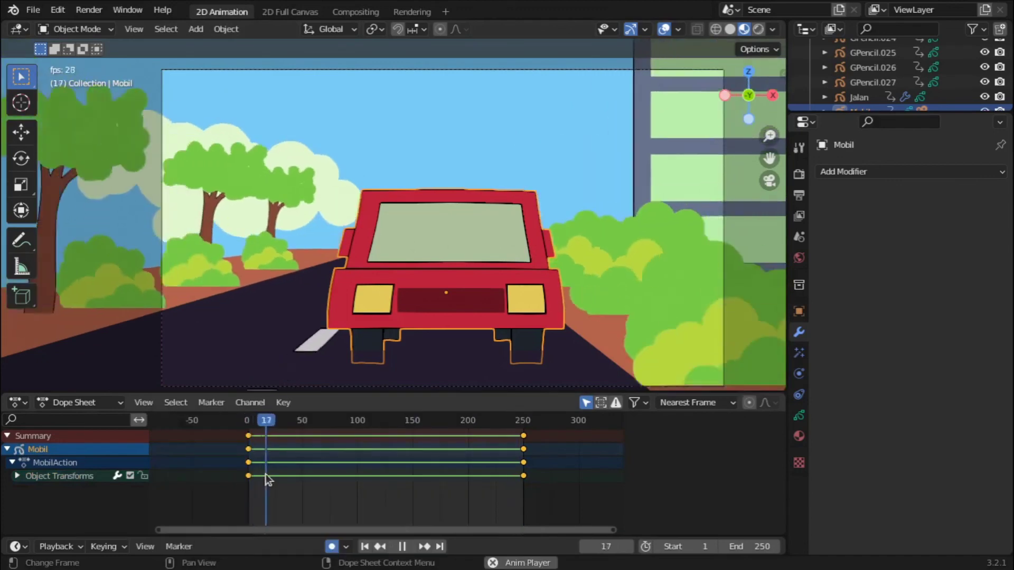